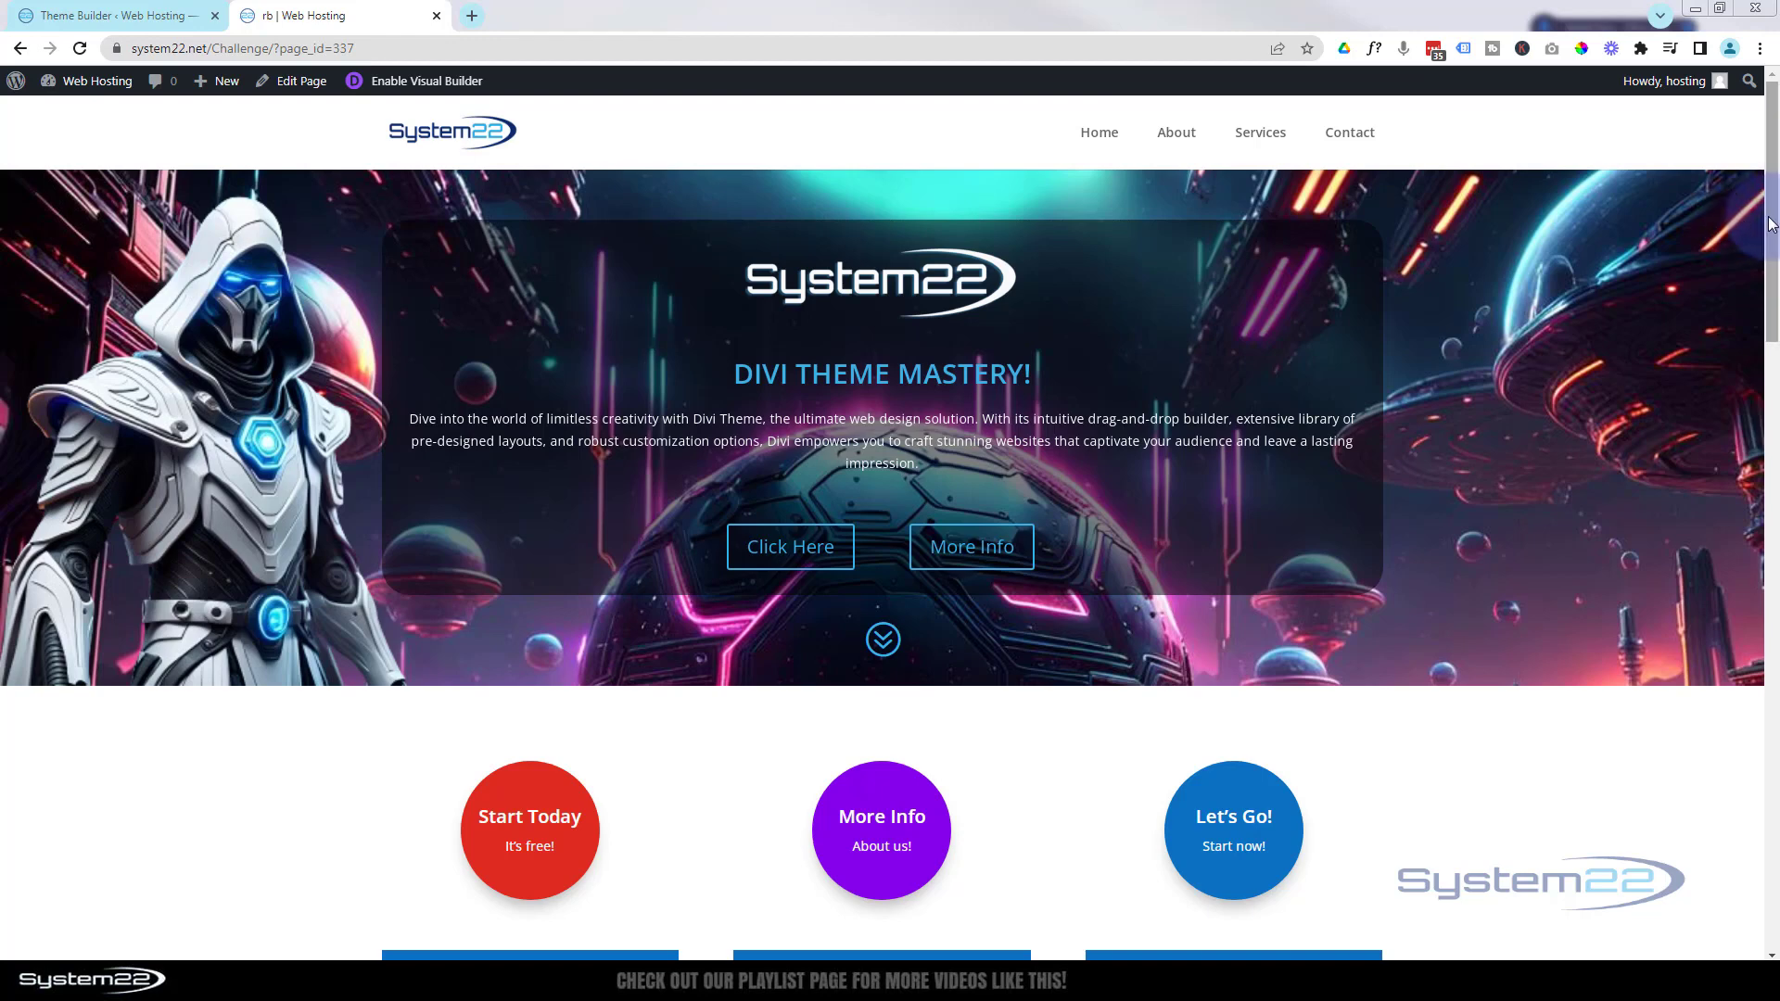
Step: Open the page with the three round buttons for editing in the Visual Builder
scroll(880, 556, down, 3)
scroll(1629, 366, down, 5)
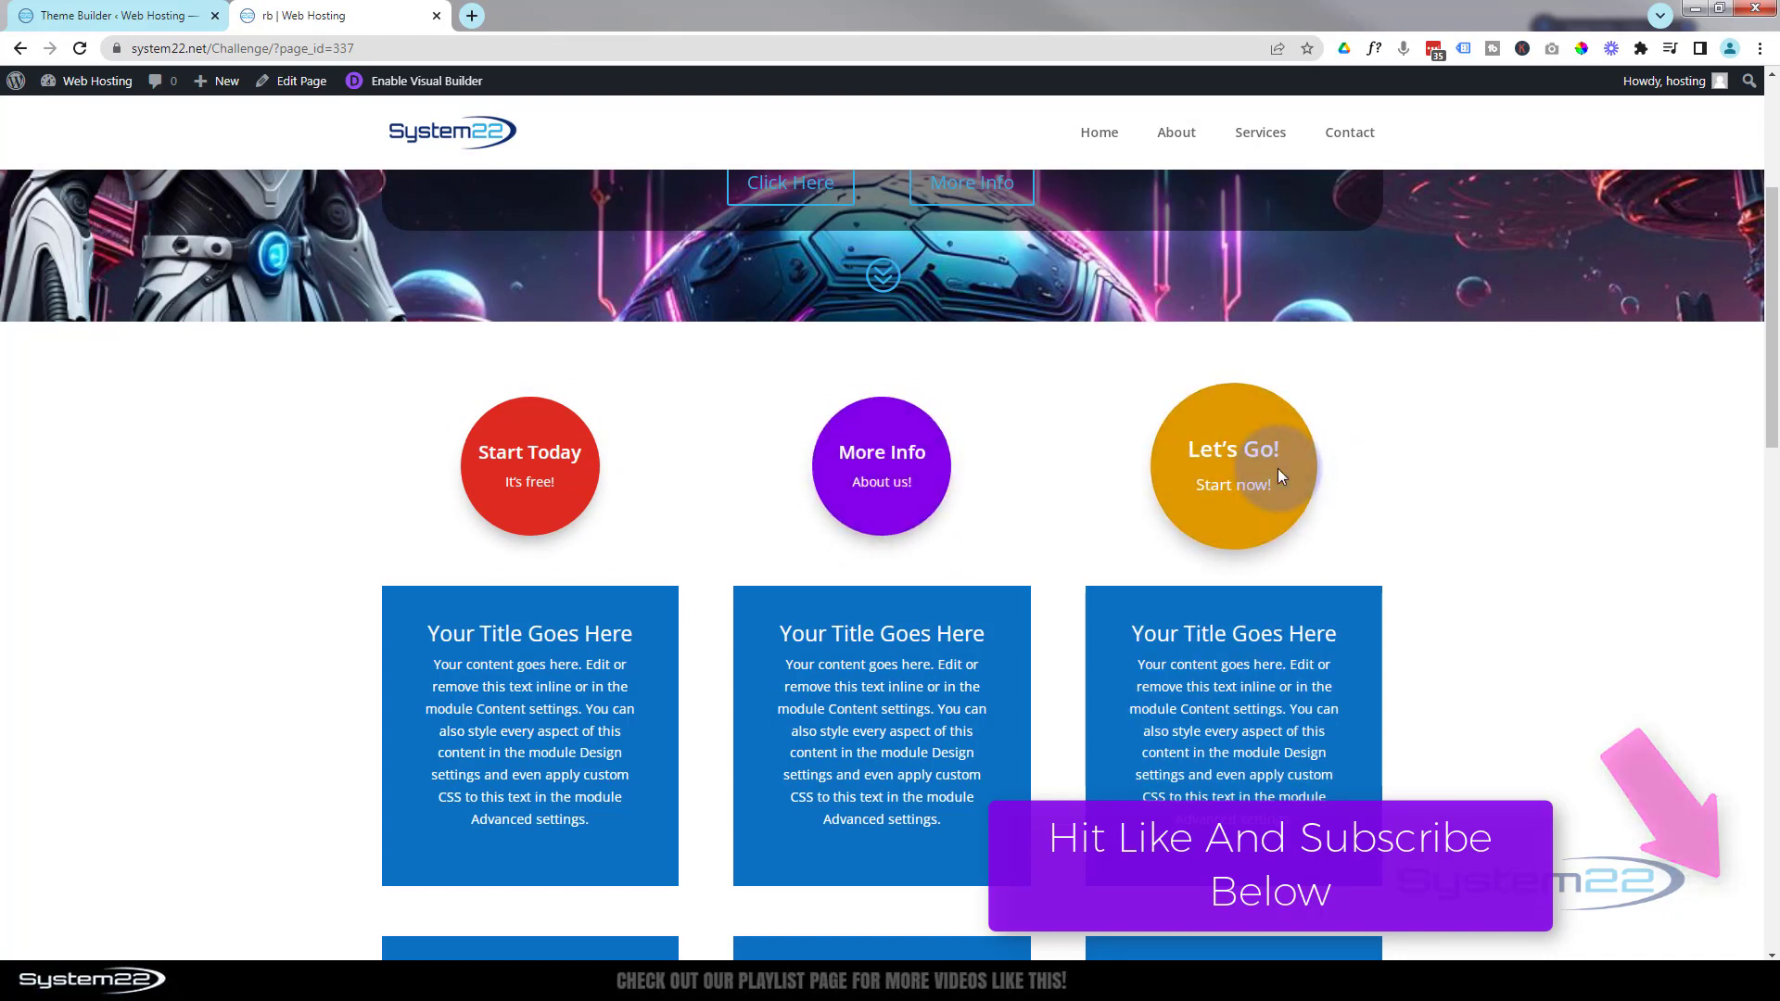
click(446, 86)
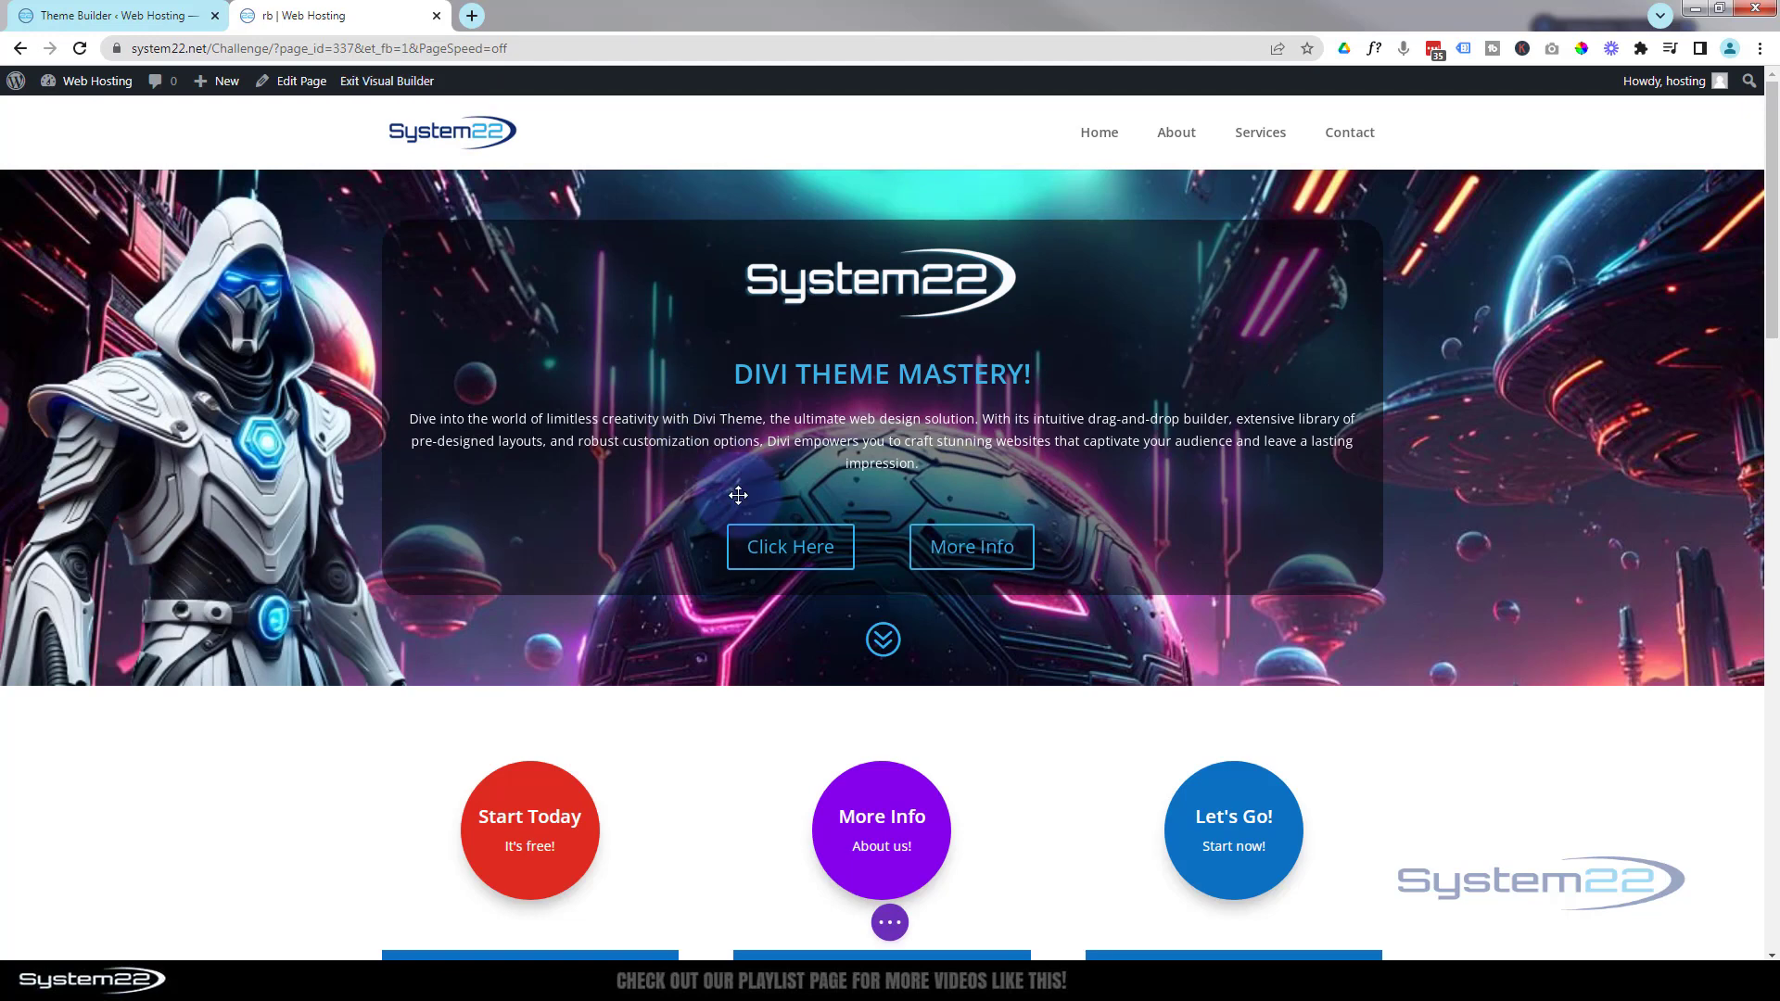
Step: Insert a new row with three equal columns directly below the row of round buttons
scroll(738, 495, down, 2)
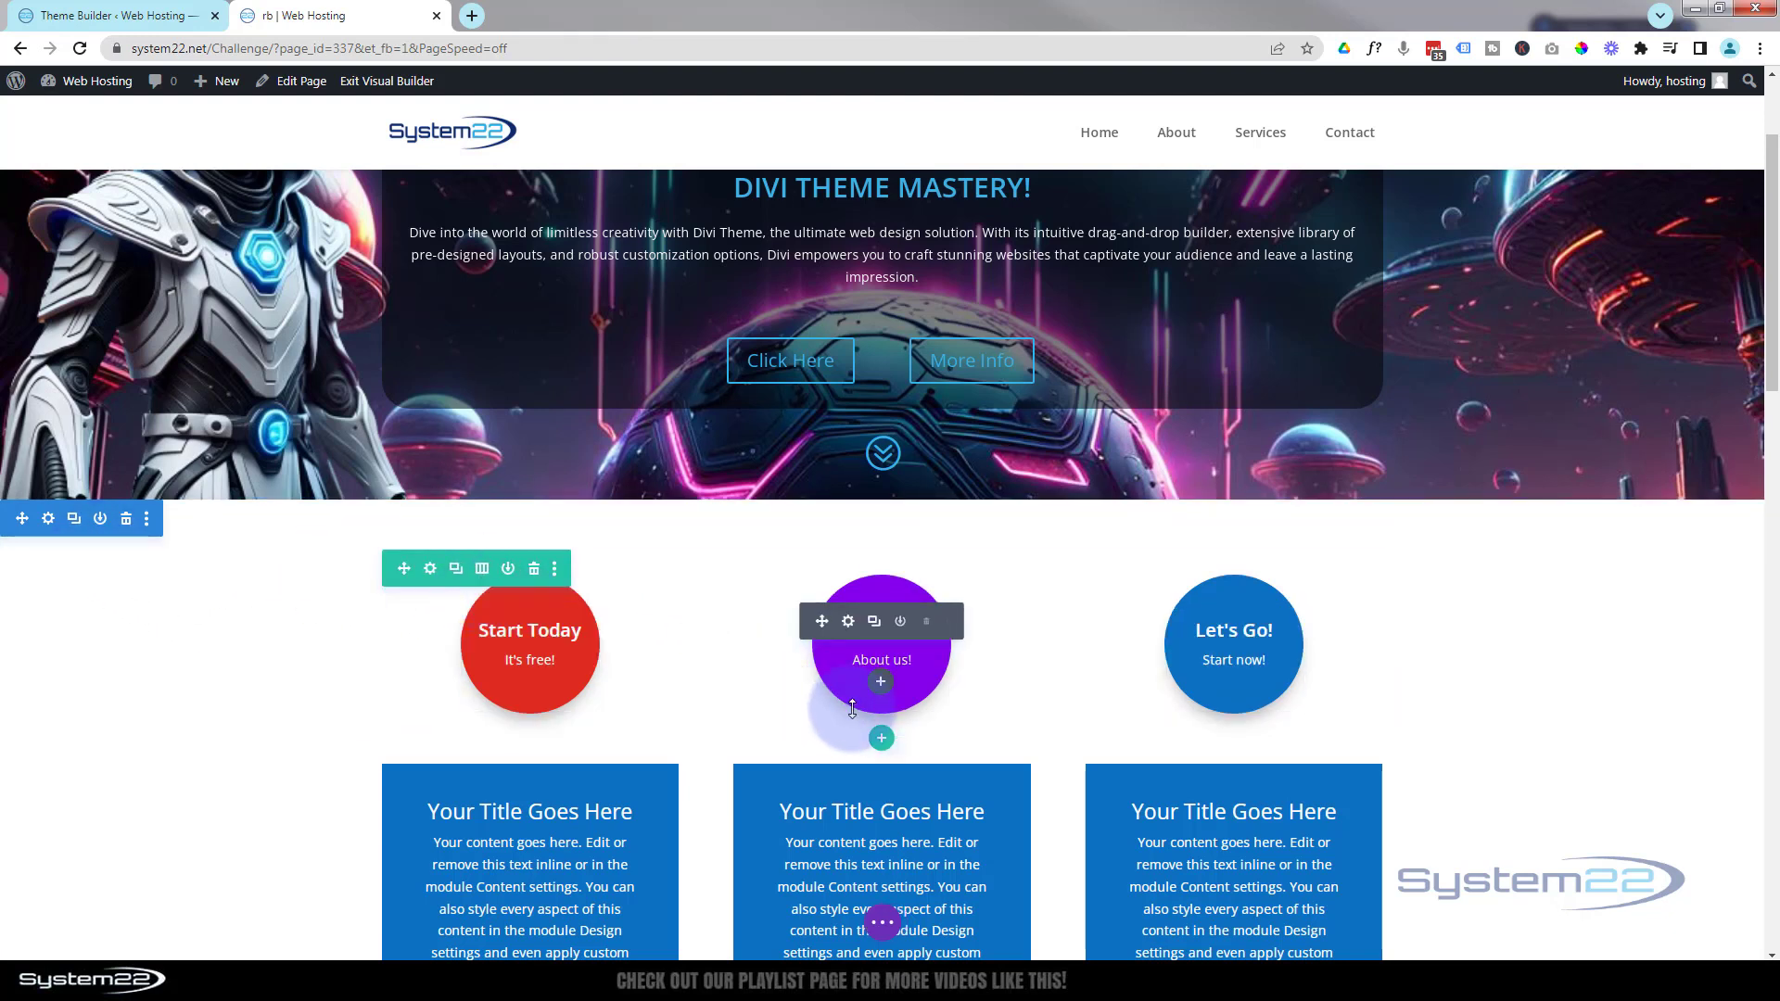
click(882, 738)
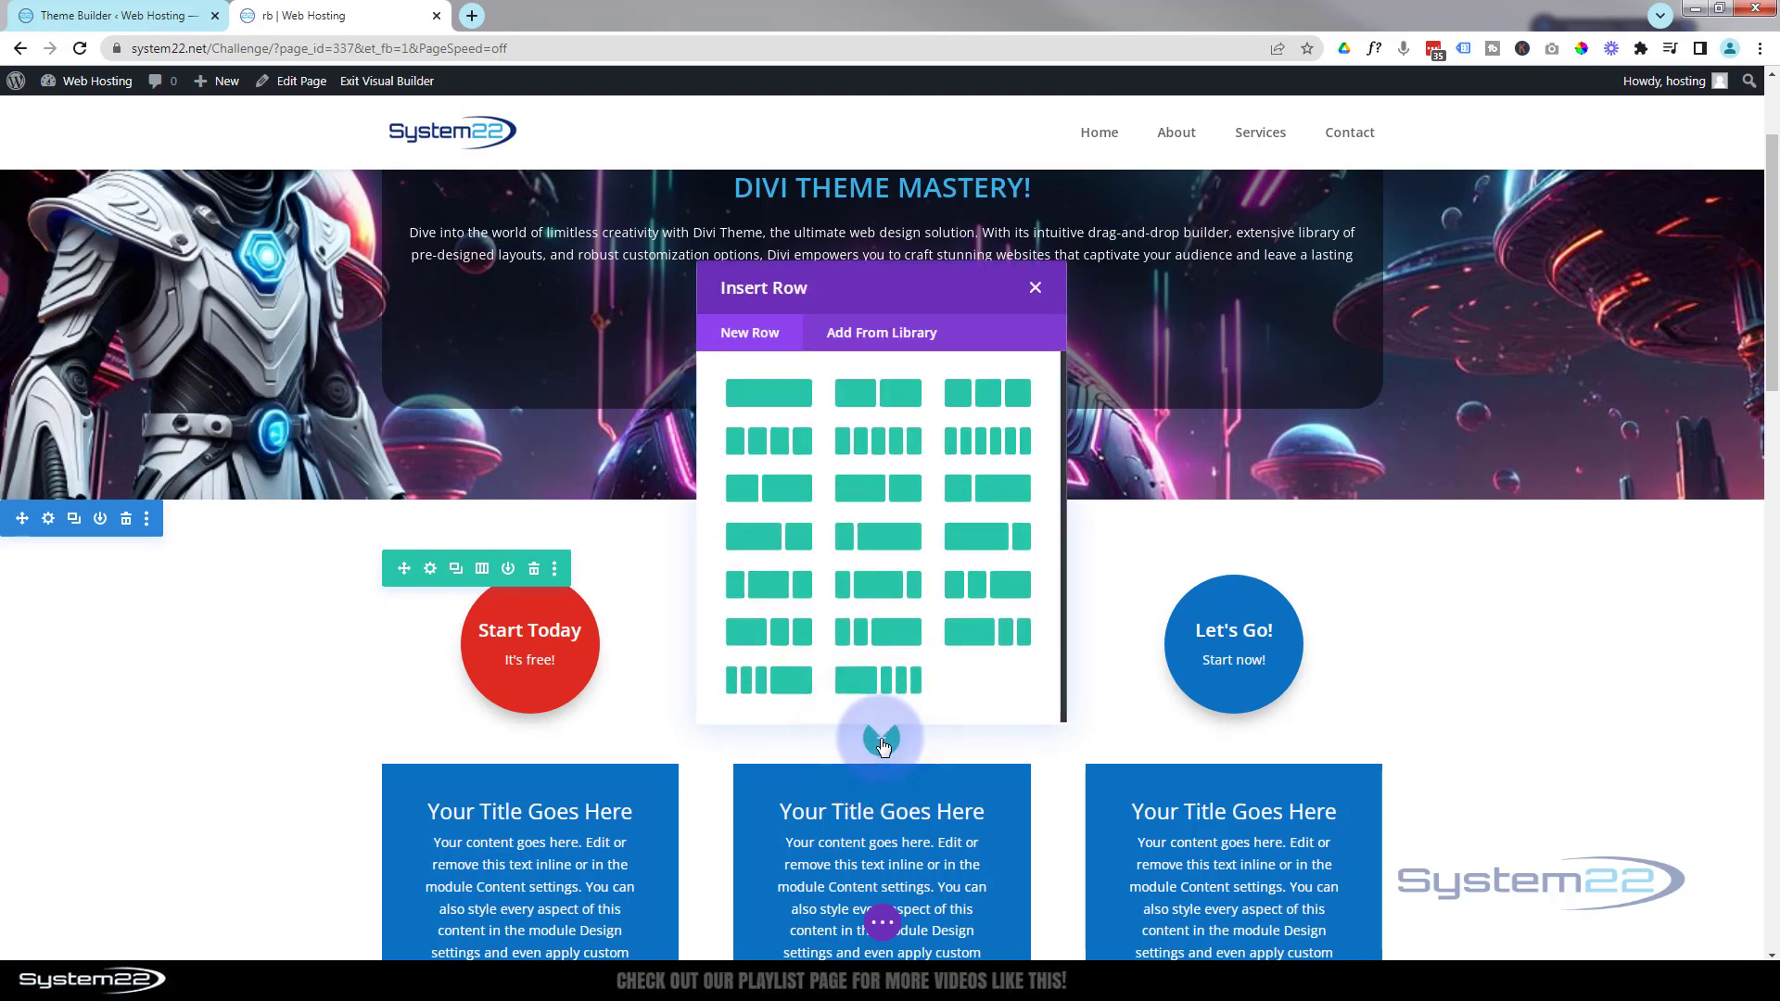
click(983, 399)
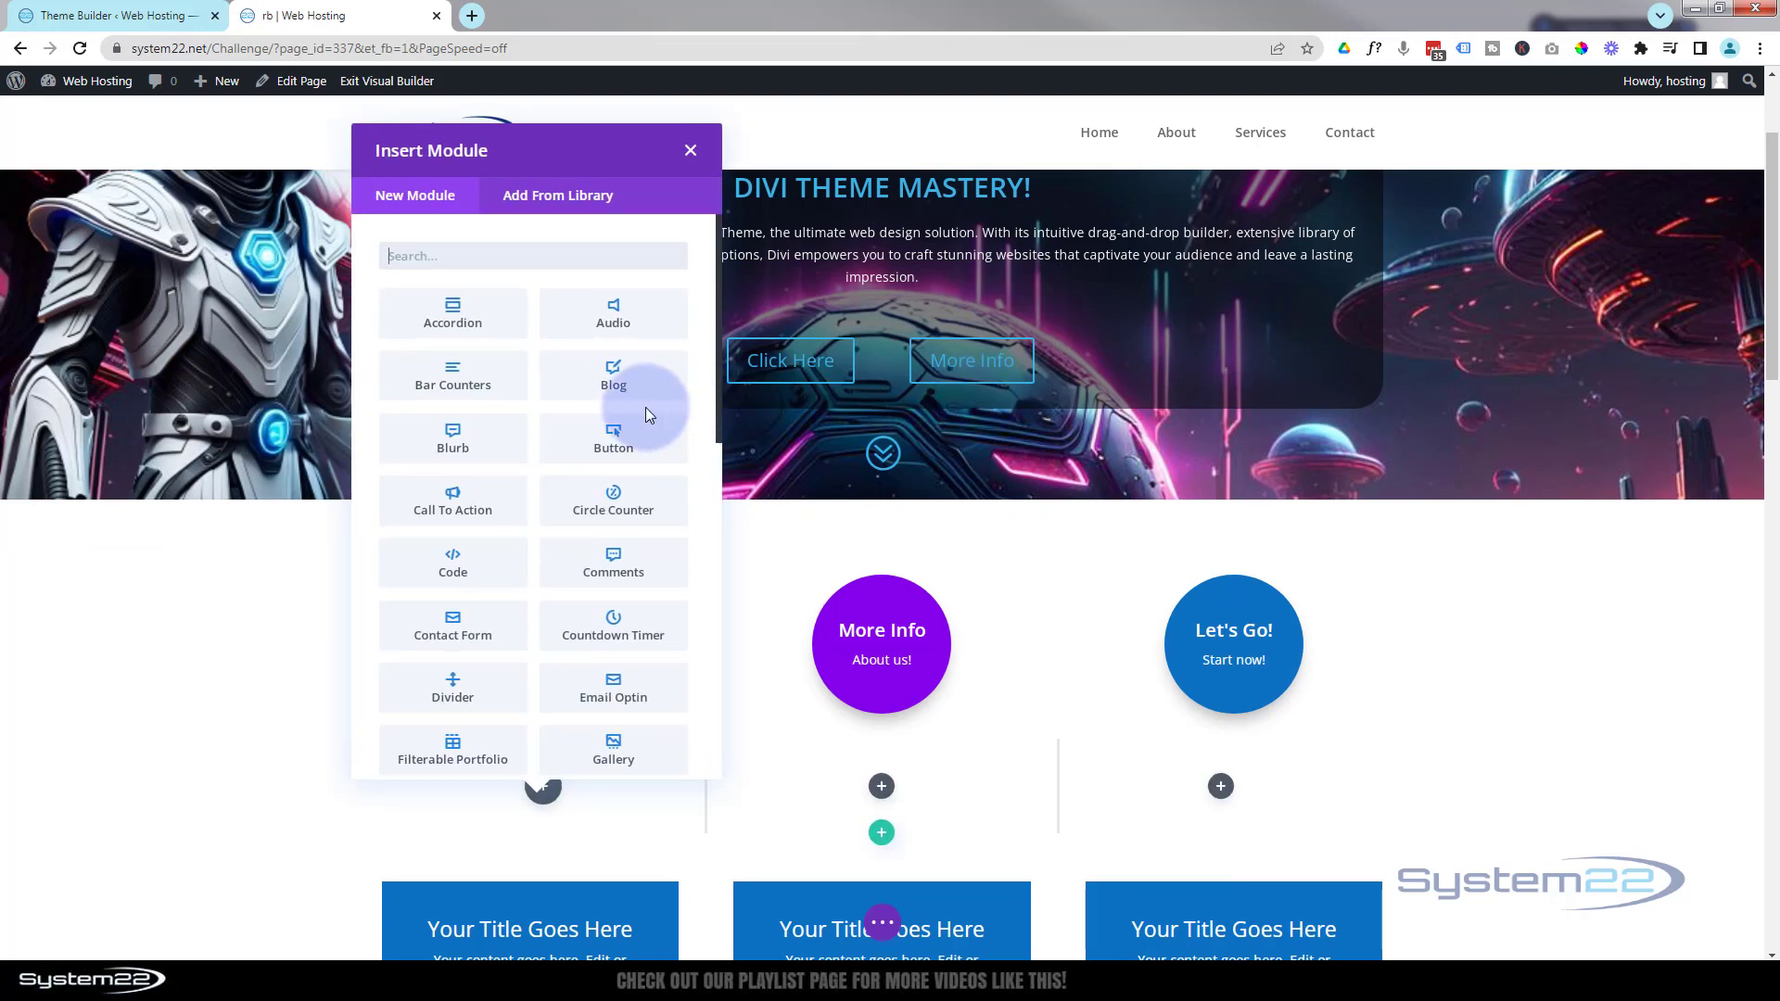
Step: Add a Text module to the first column of the new row
scroll(607, 489, down, 5)
scroll(603, 488, down, 3)
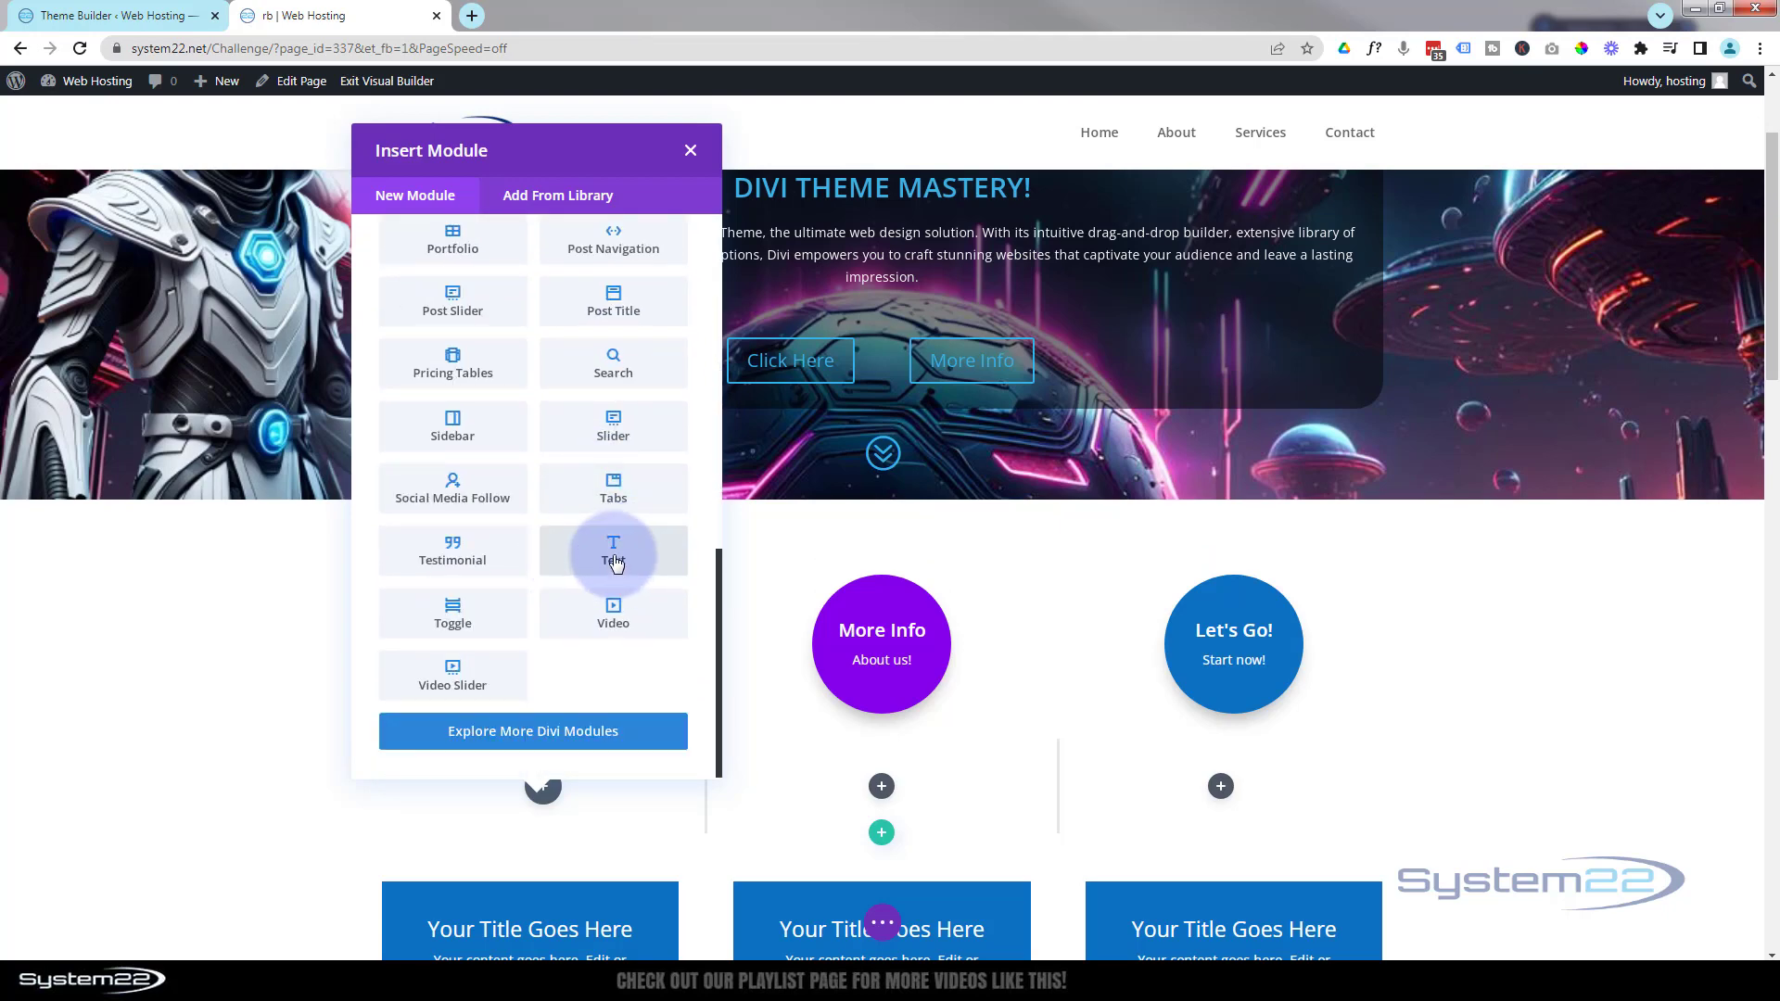
click(614, 561)
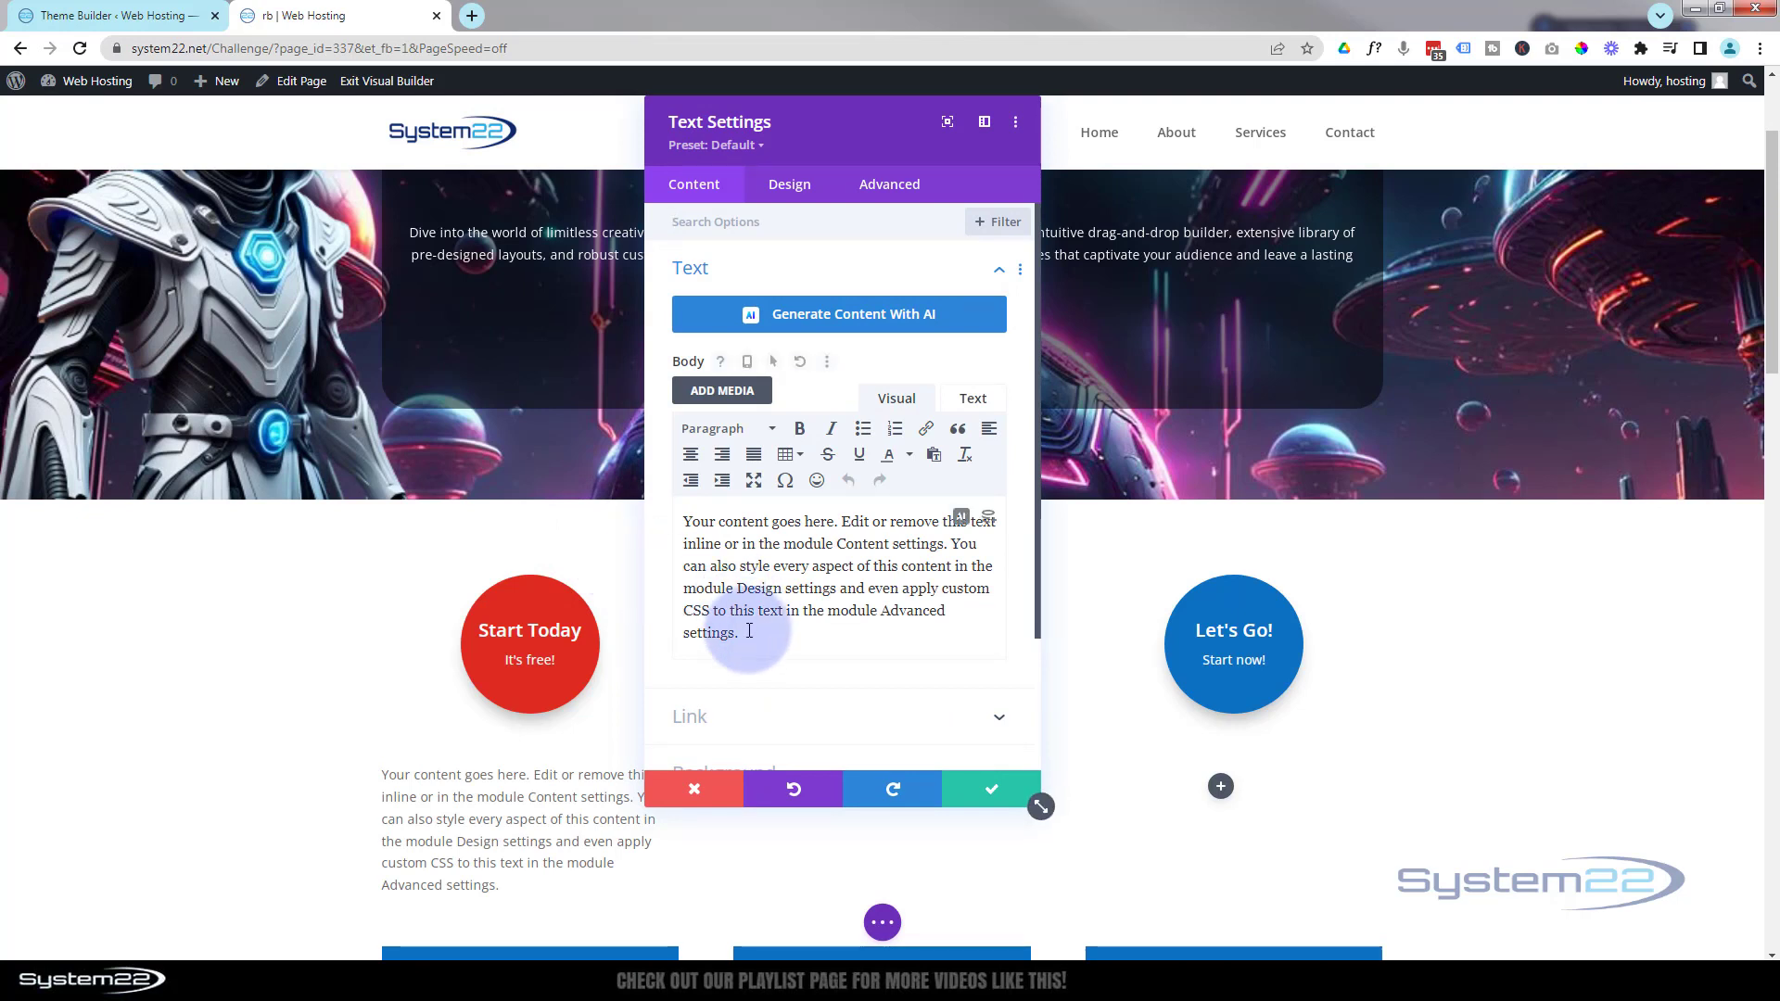
Step: Replace the Text module's placeholder body with "Start Today" and, as a second paragraph, "It's free!"
drag(739, 638, 682, 529)
text(St)
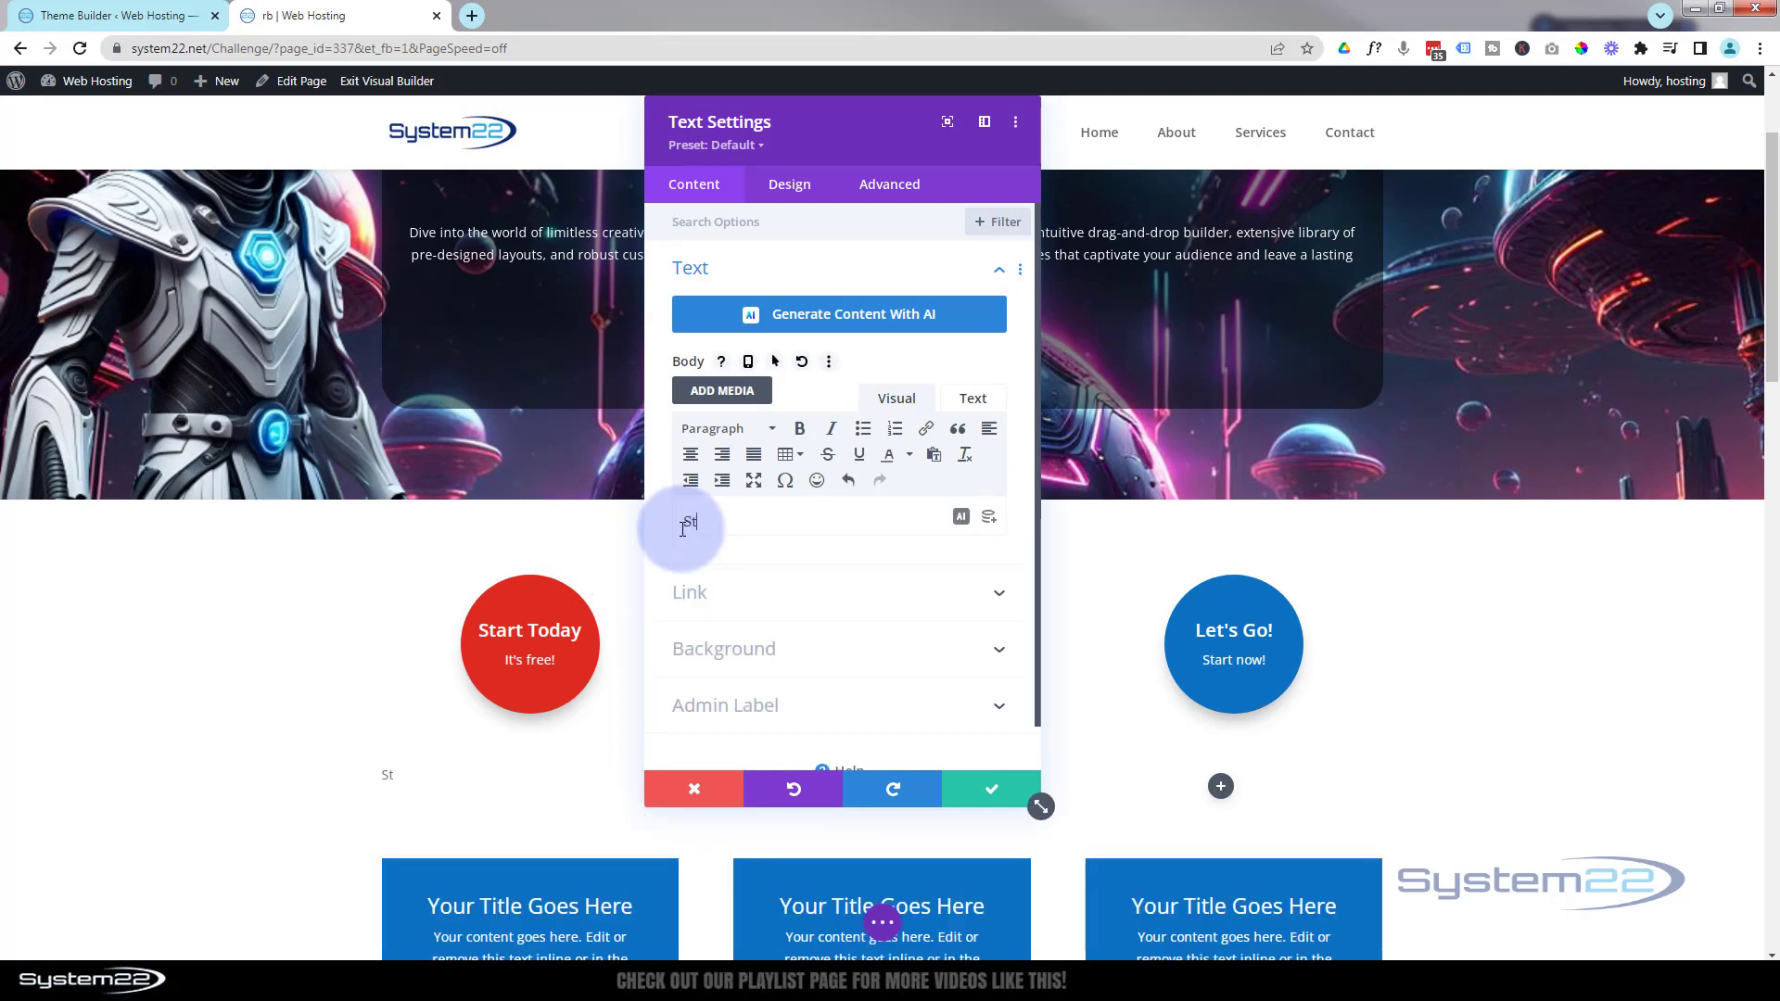
text(art Toda)
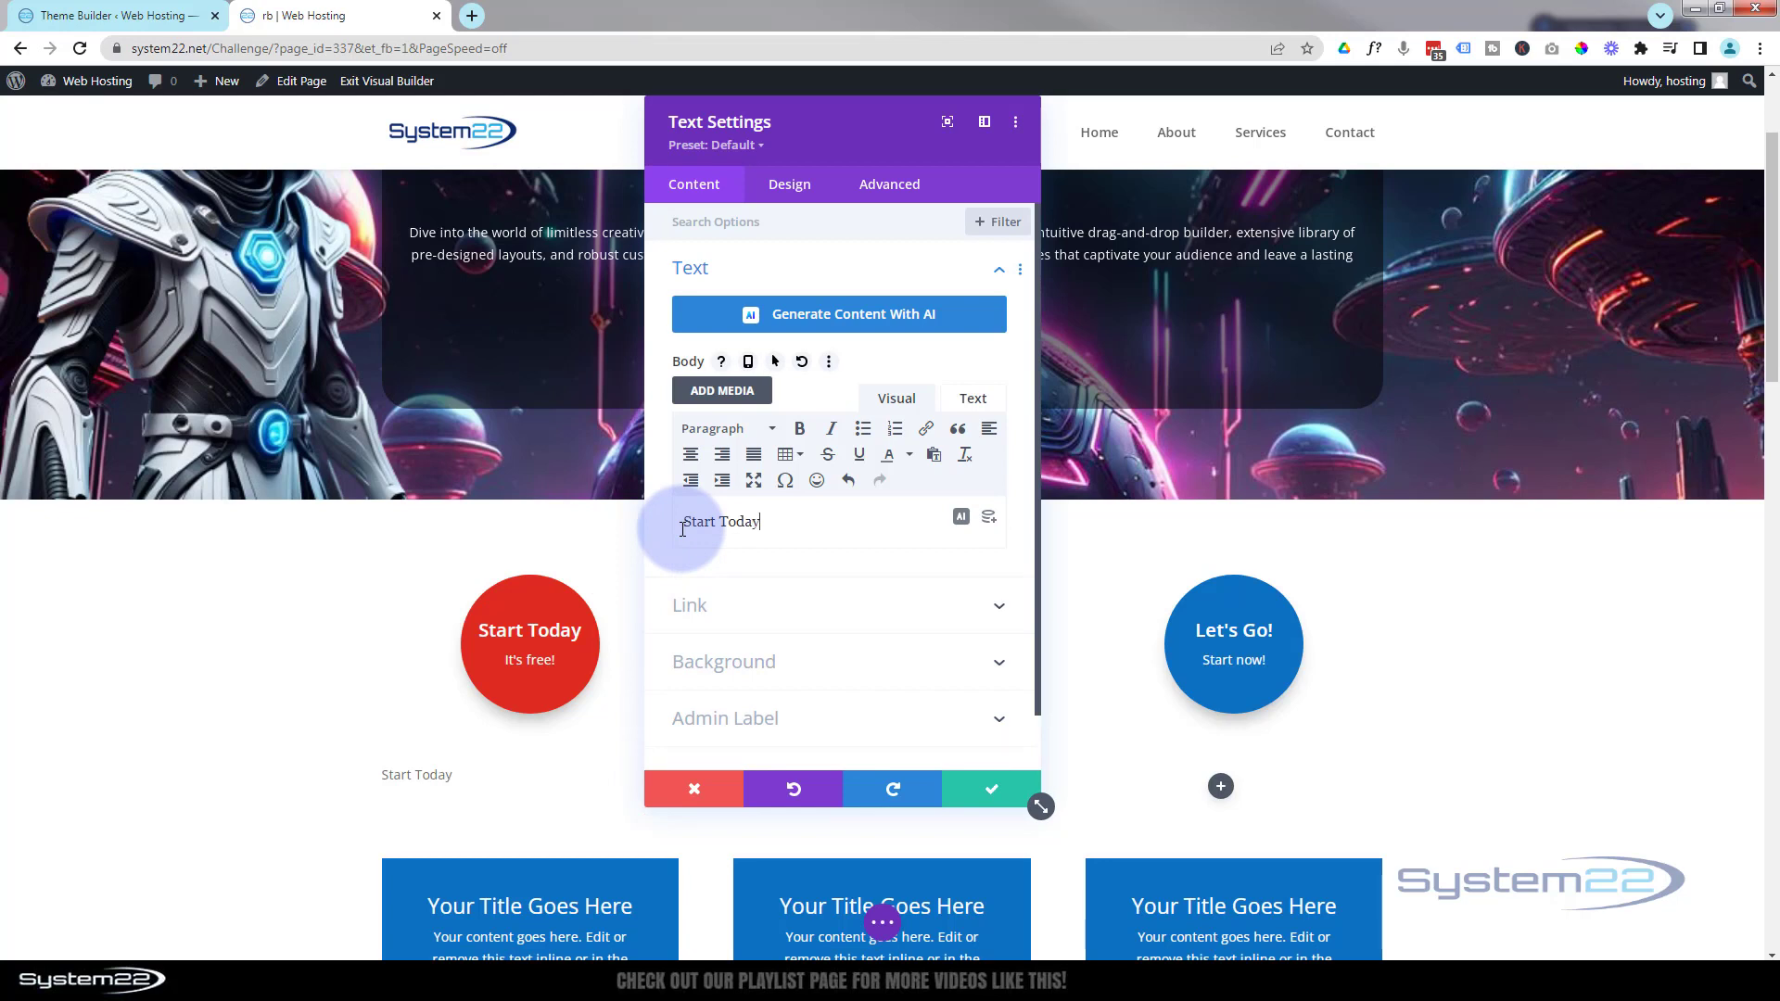
text(y)
key(Return)
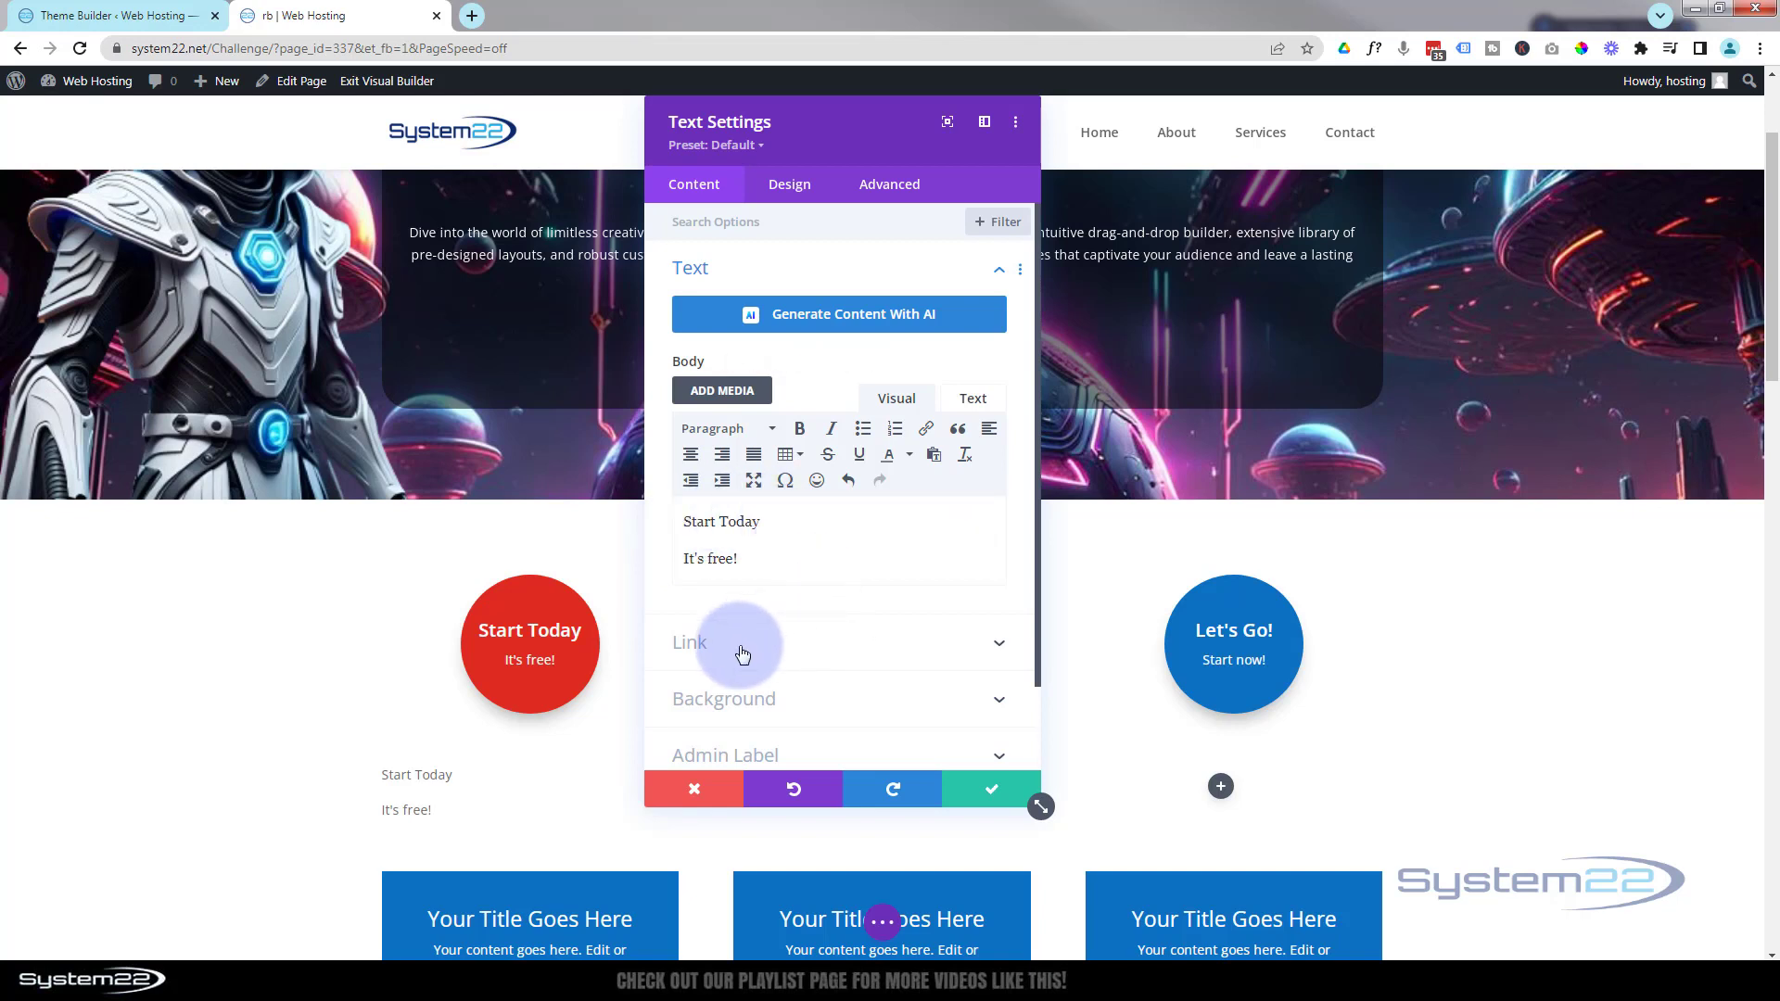
Step: Set the Text module's link URL to the placeholder "#", keeping the link target In The Same Window
click(779, 642)
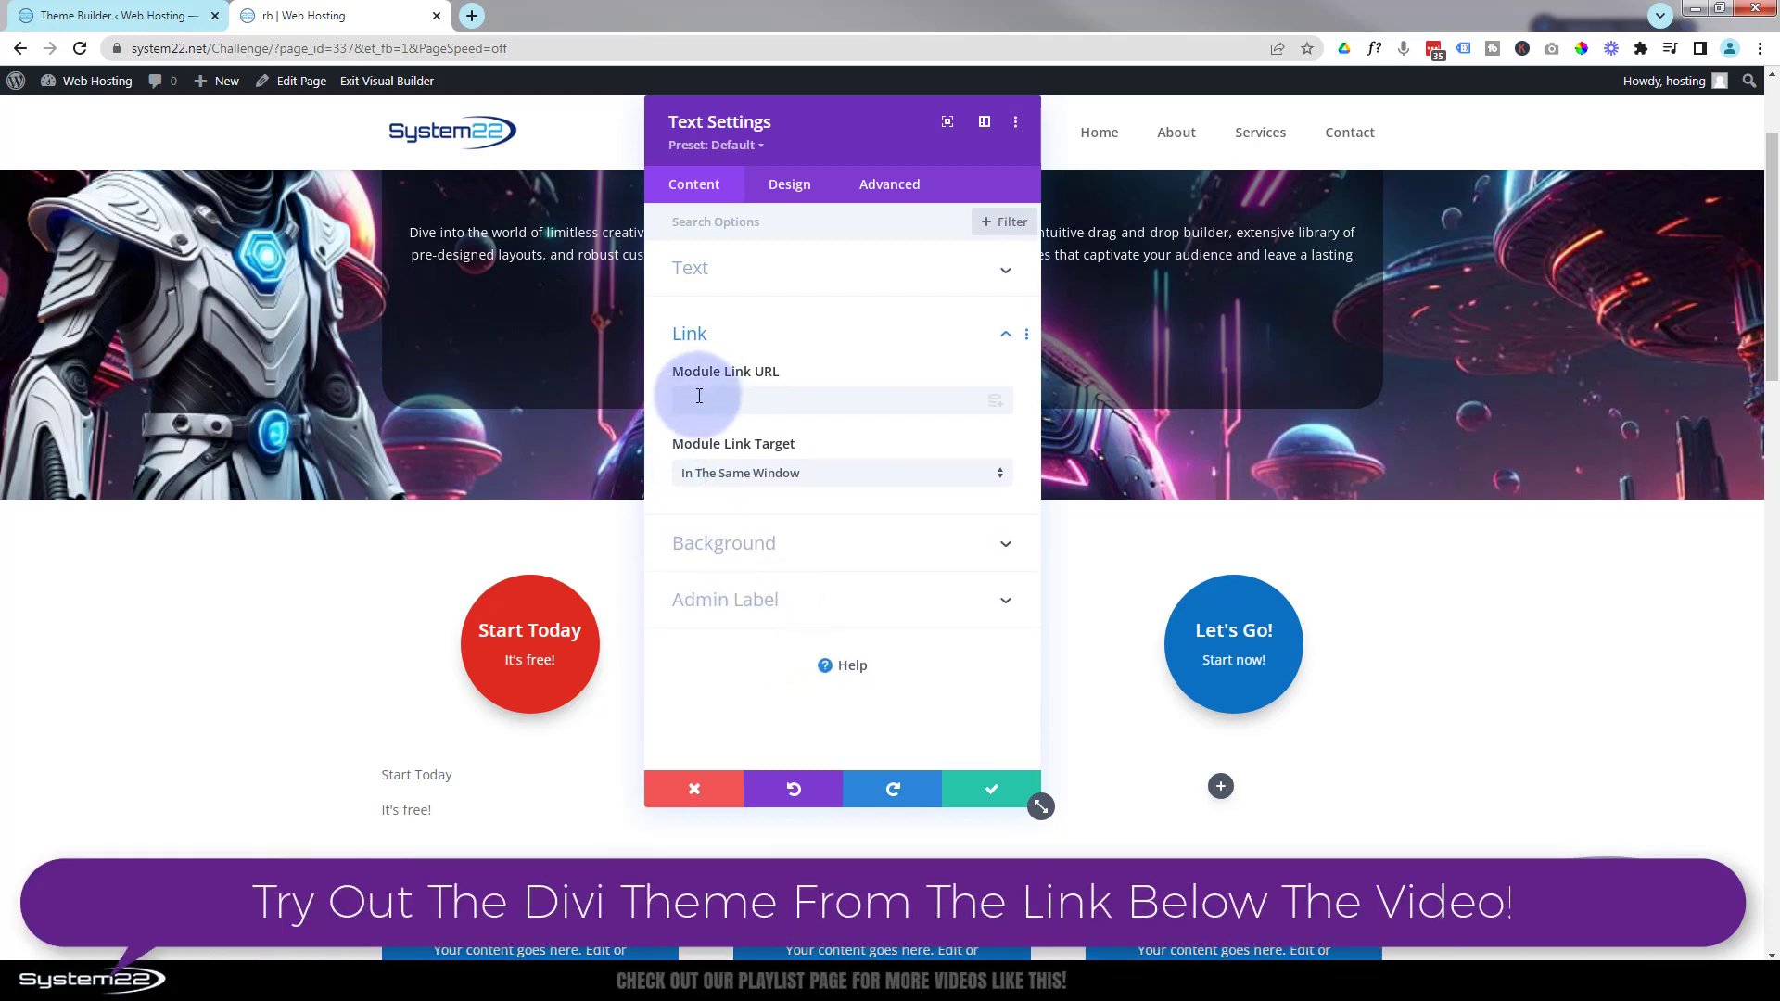
click(784, 397)
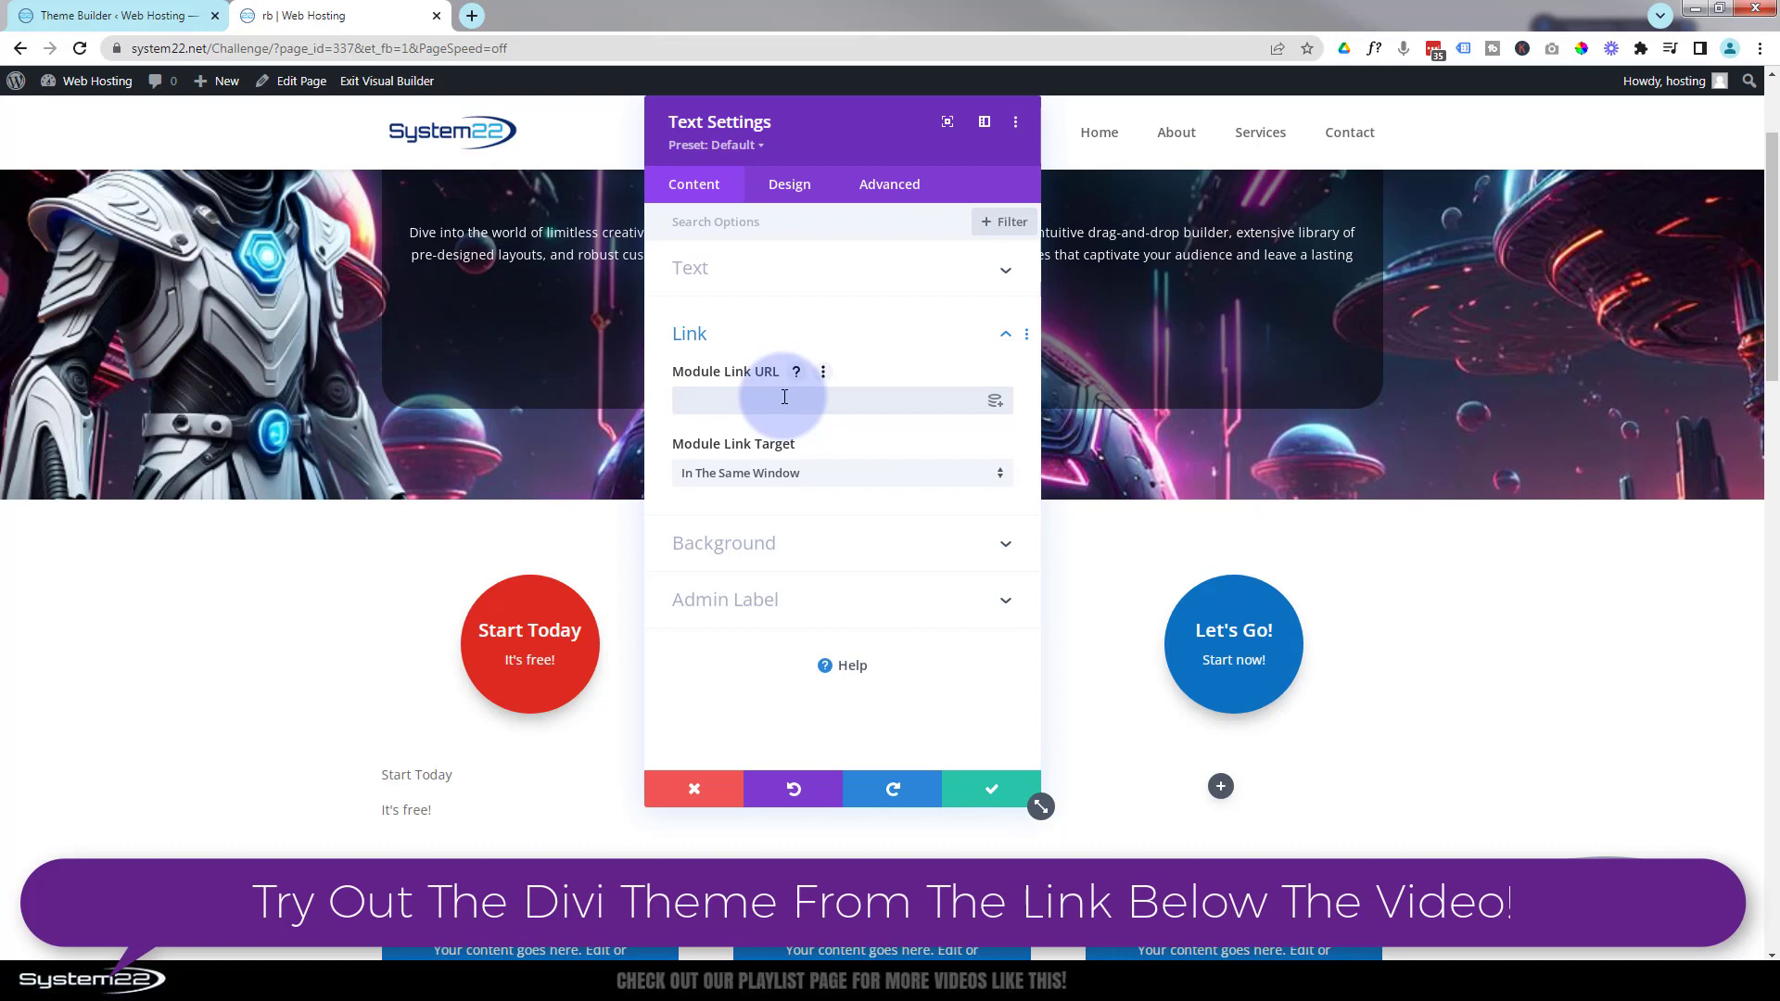
click(693, 494)
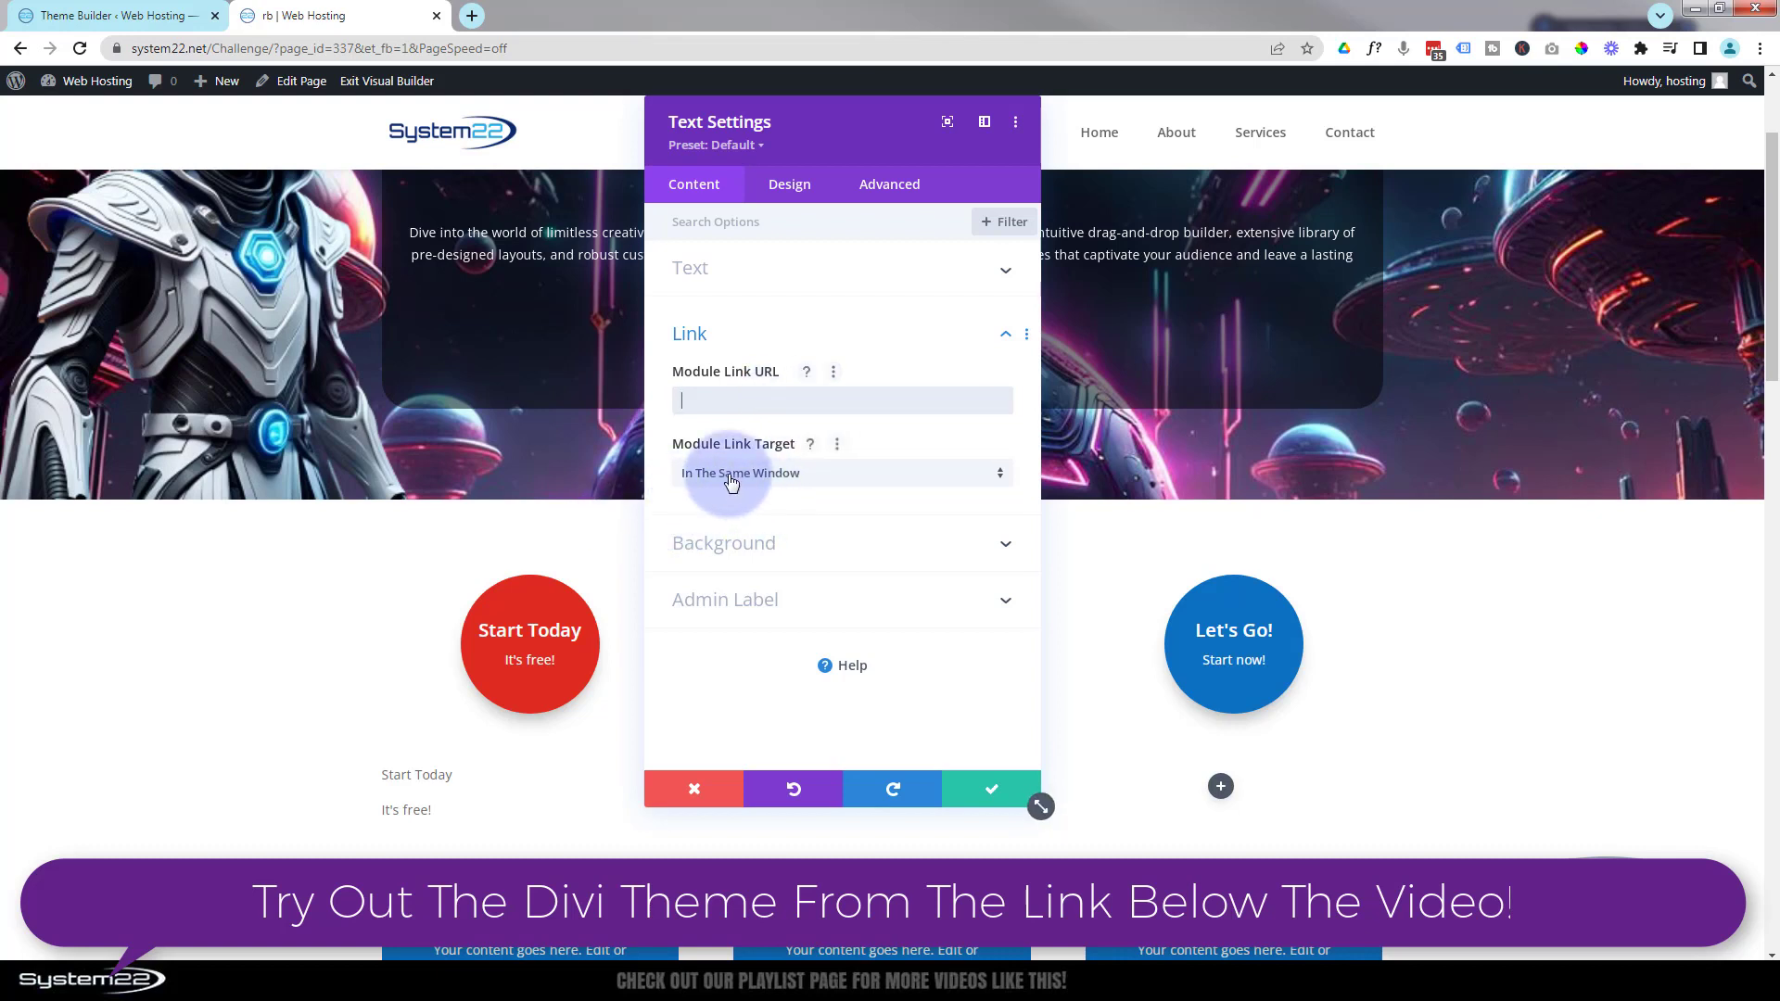
click(823, 476)
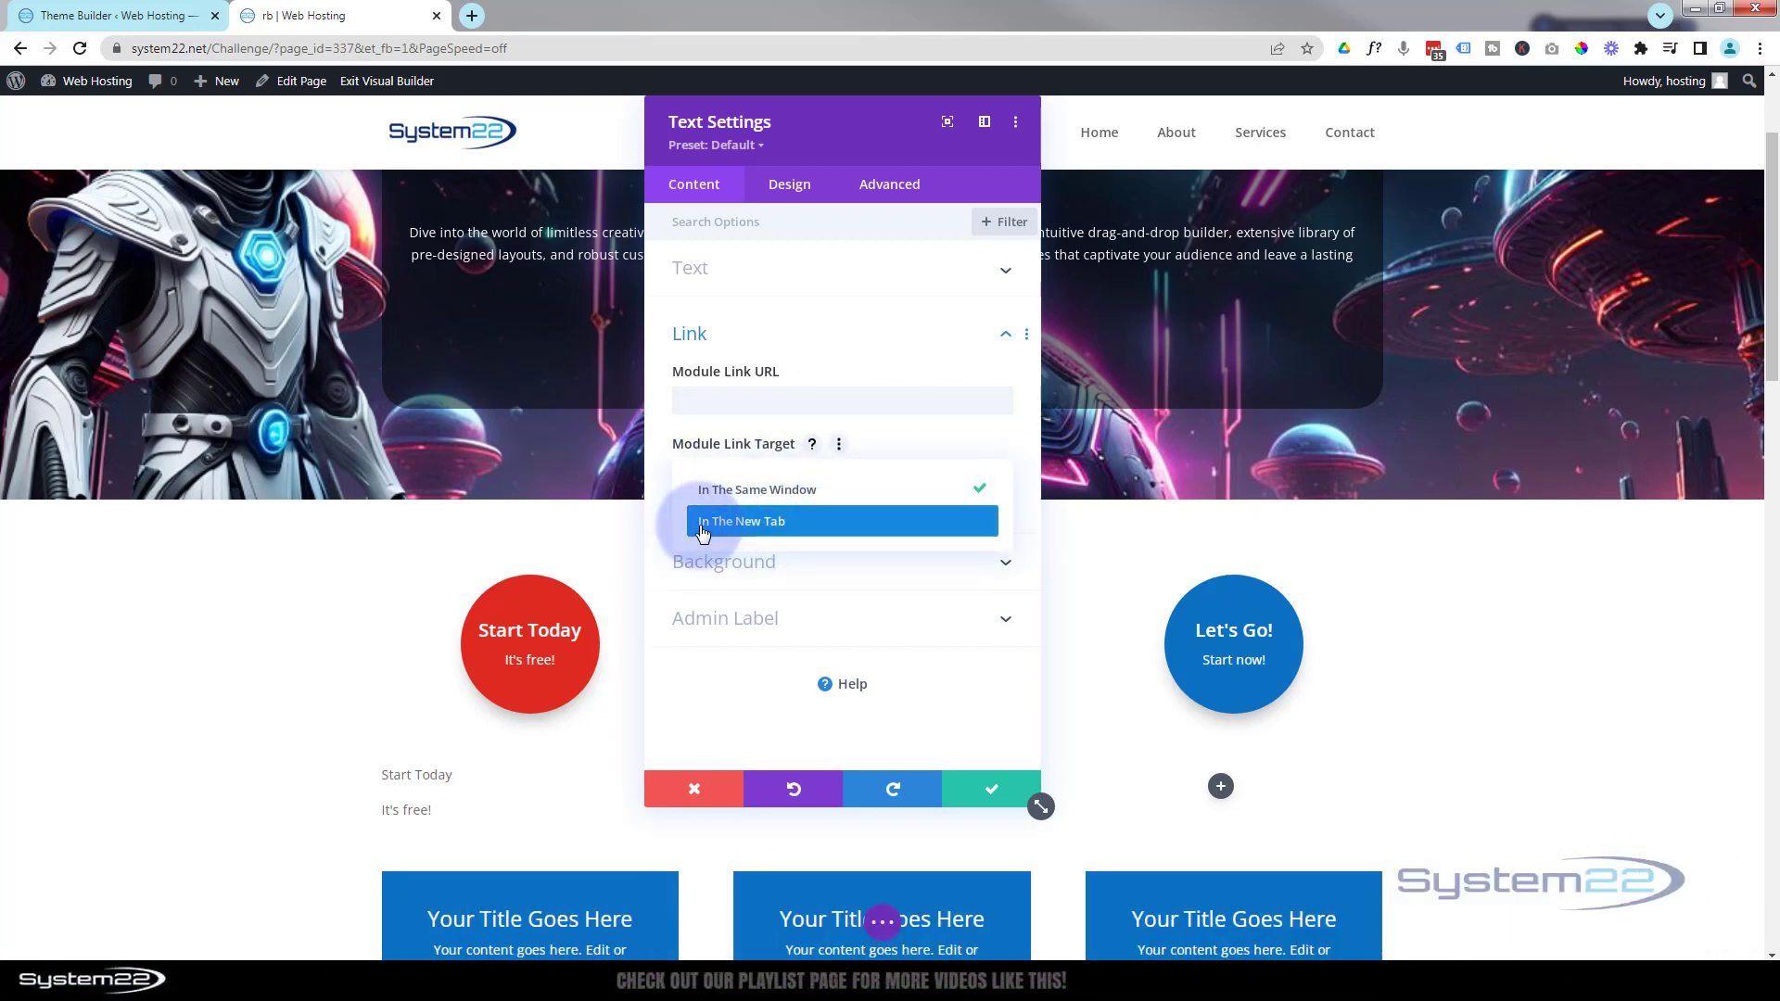
click(653, 492)
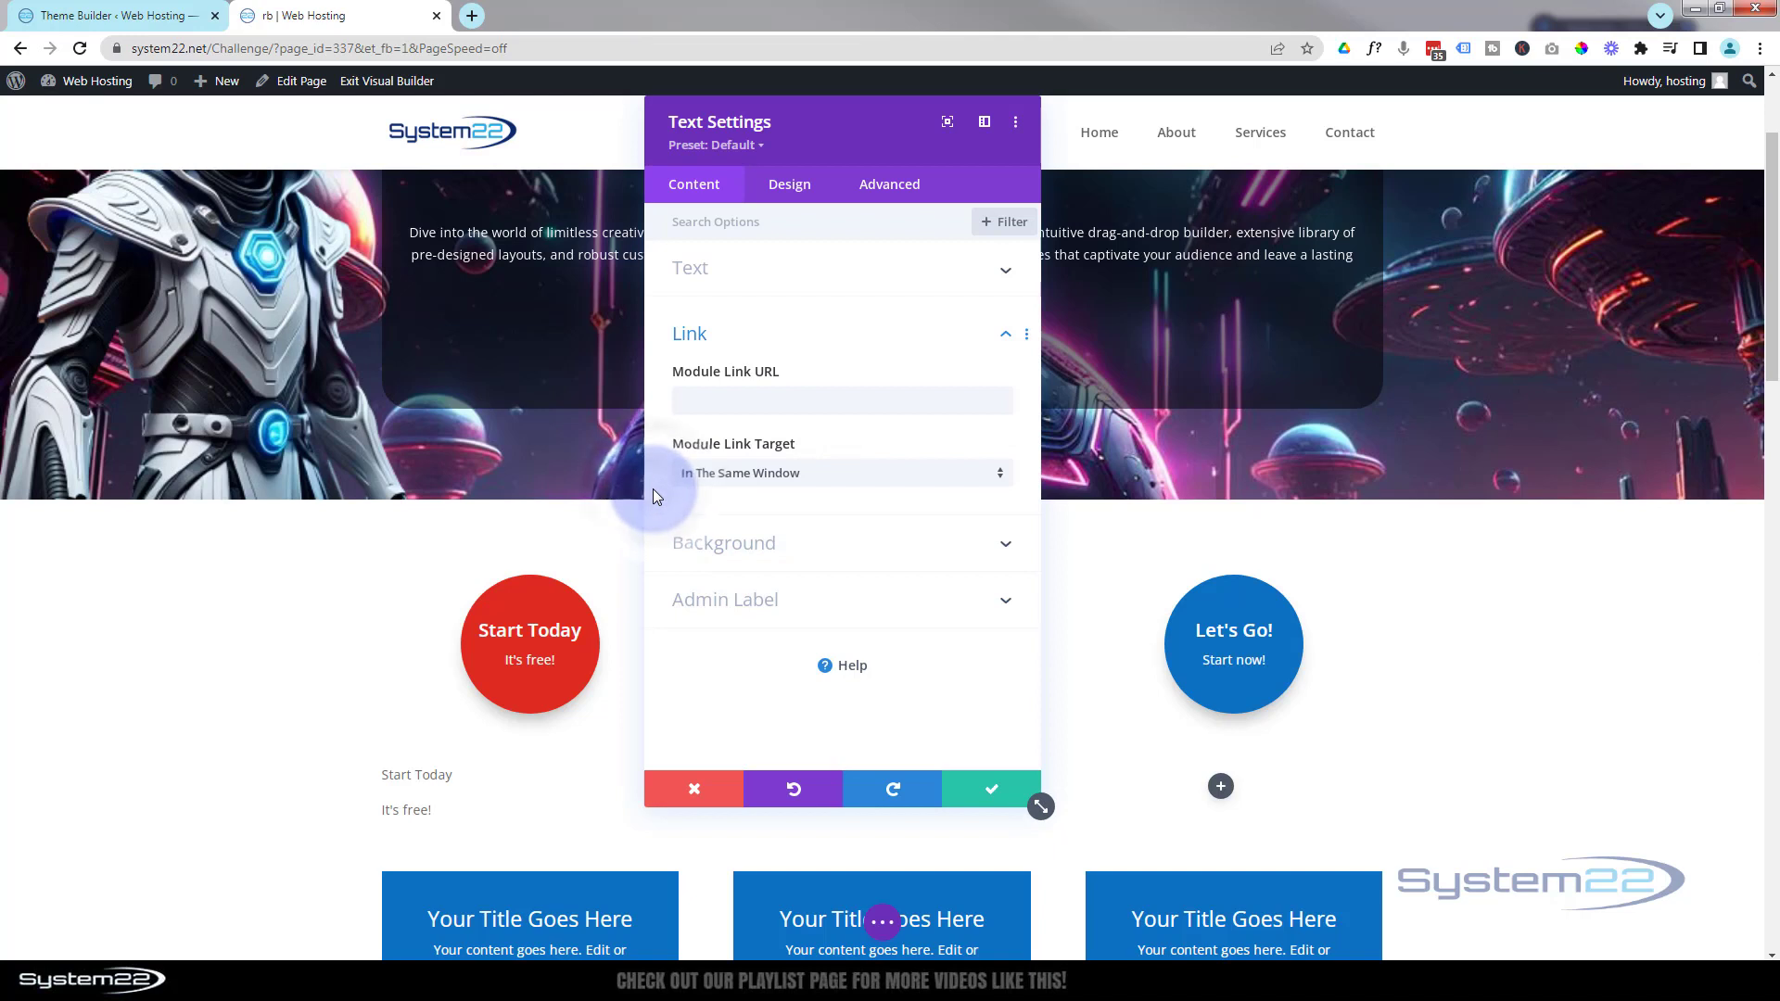
click(693, 399)
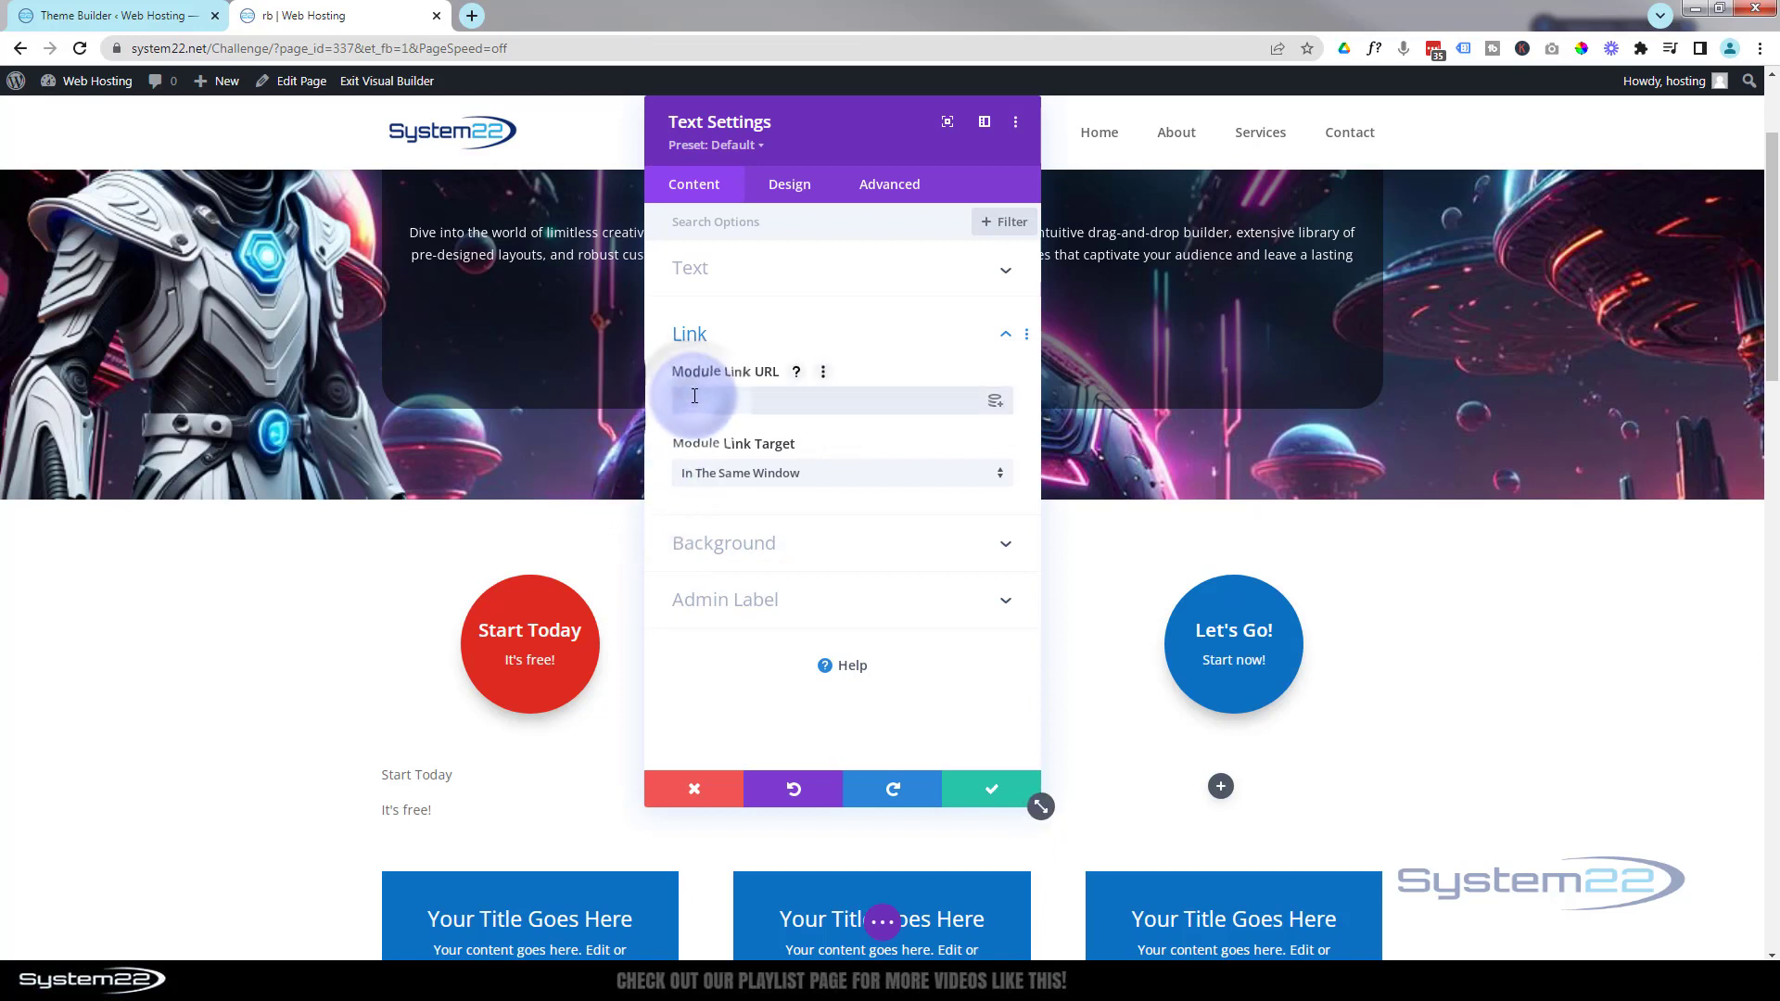
text(#)
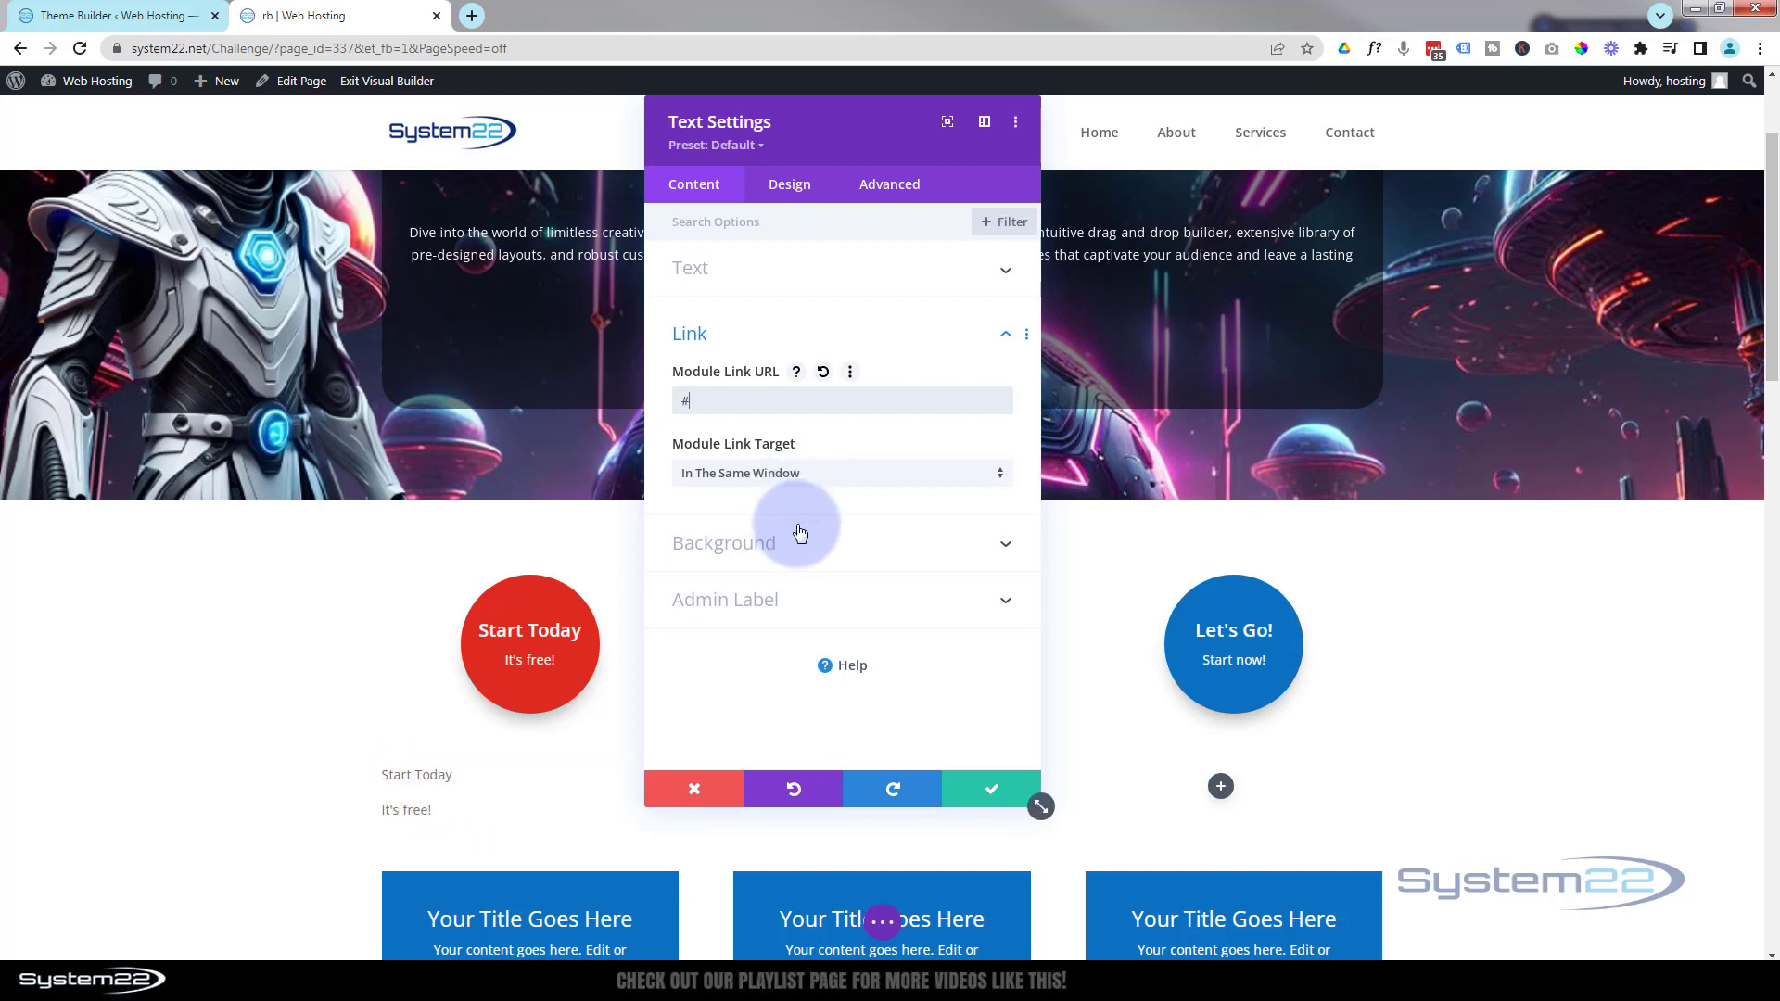
Step: Format the "Start Today" line in the module's body as Heading 3
click(741, 270)
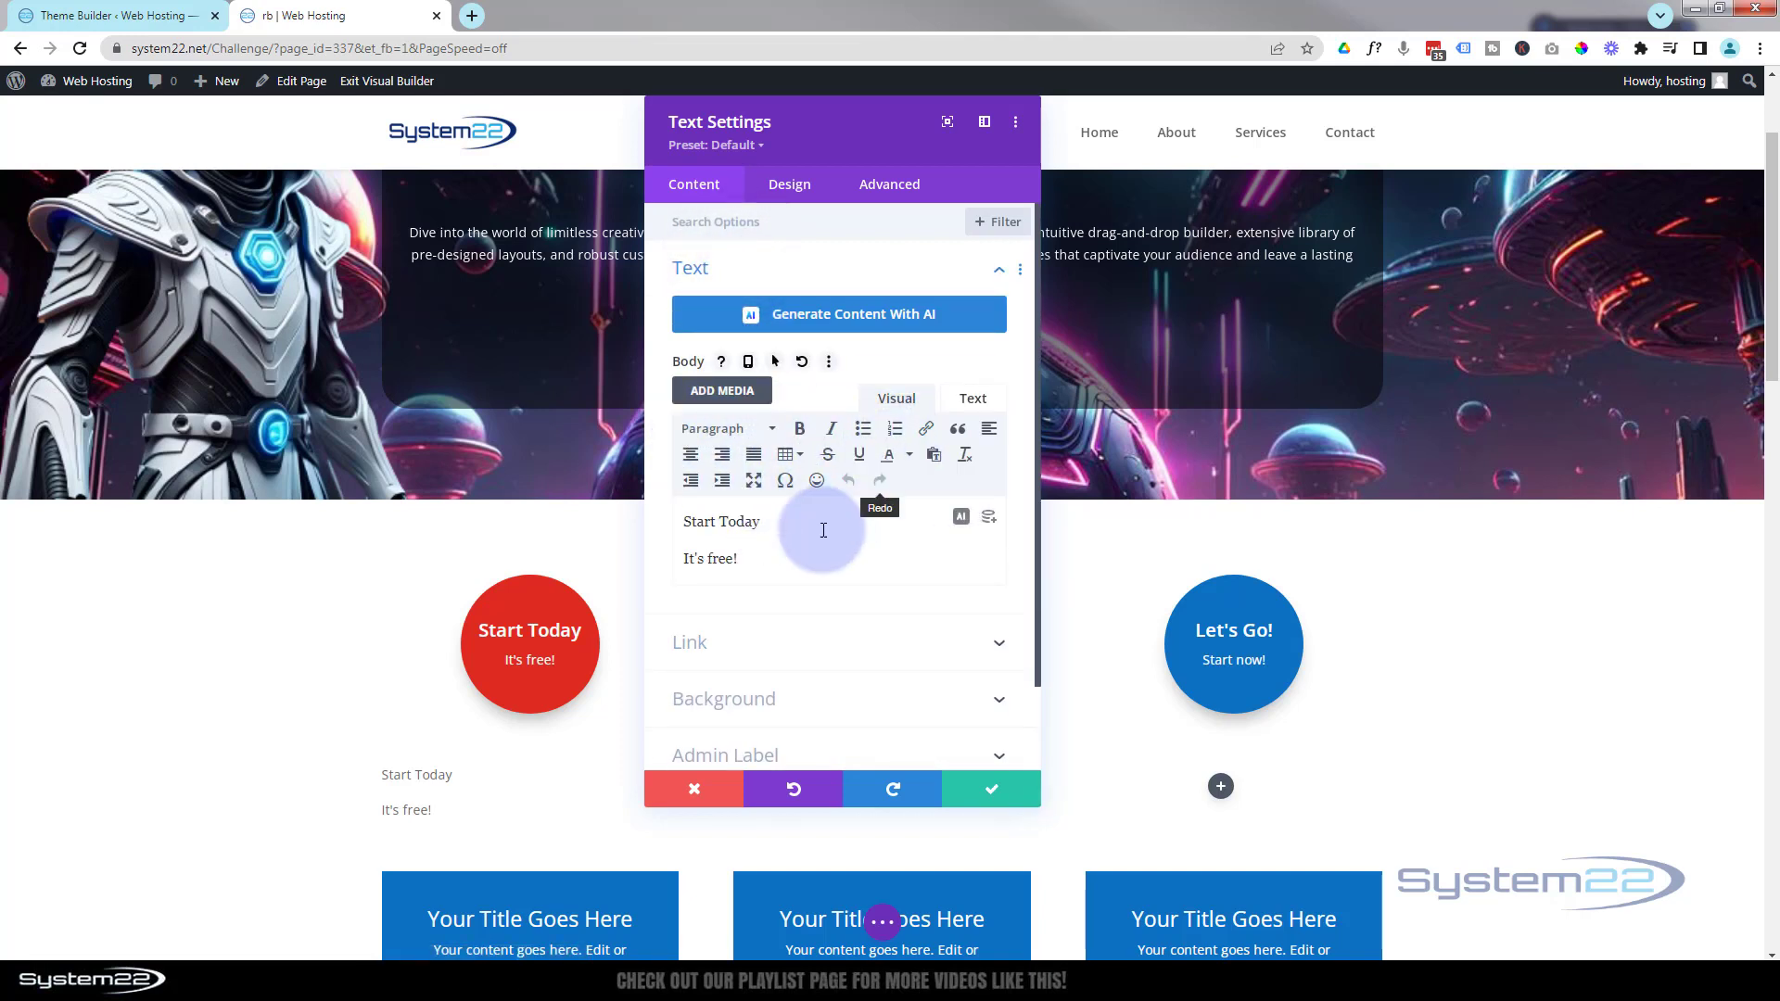
drag(777, 521, 686, 522)
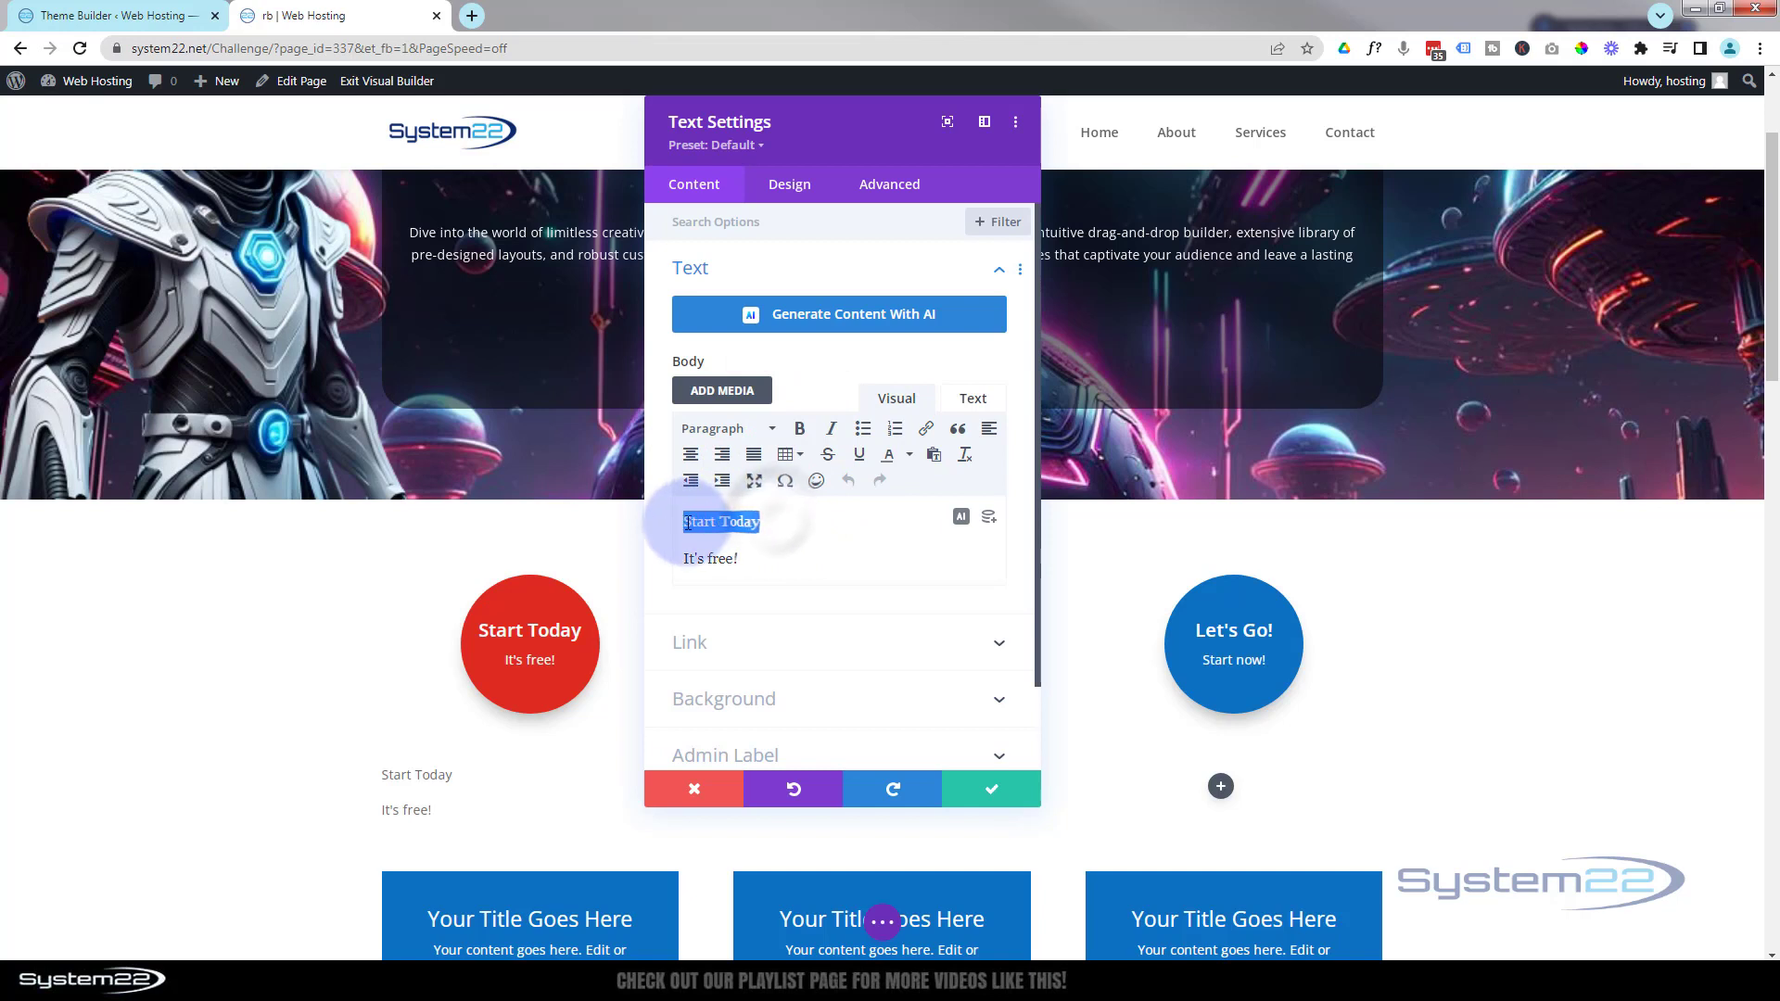
click(714, 428)
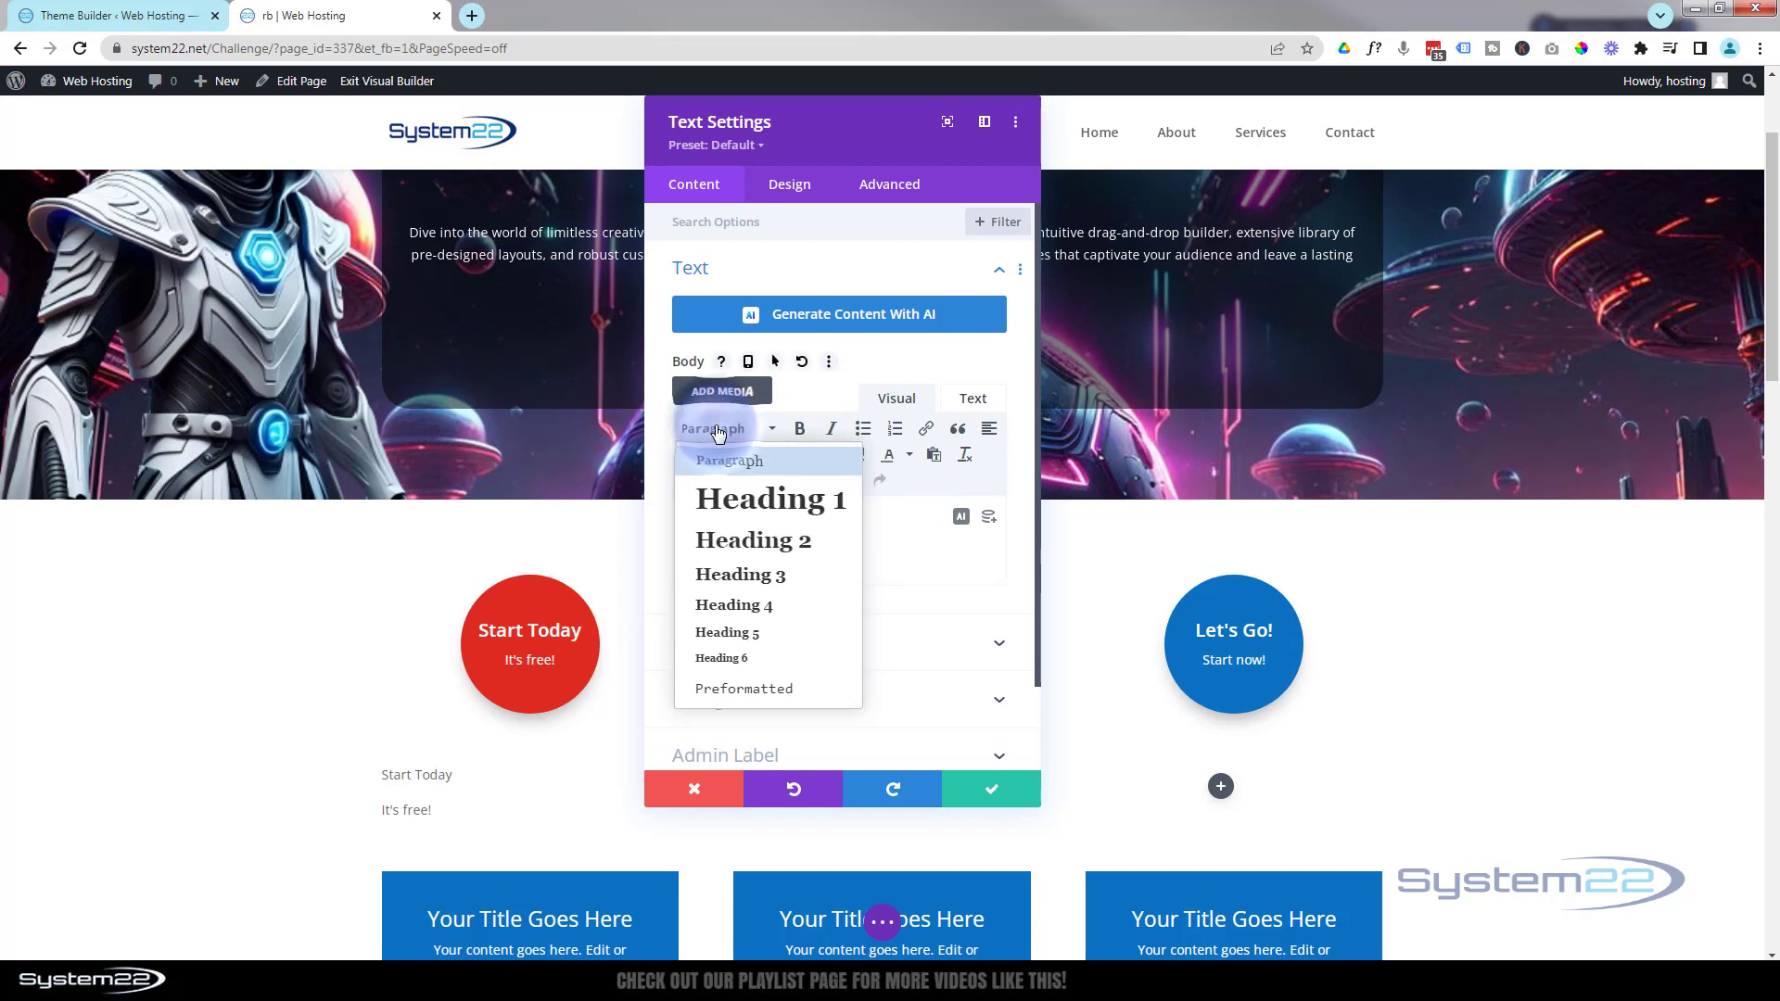
click(758, 576)
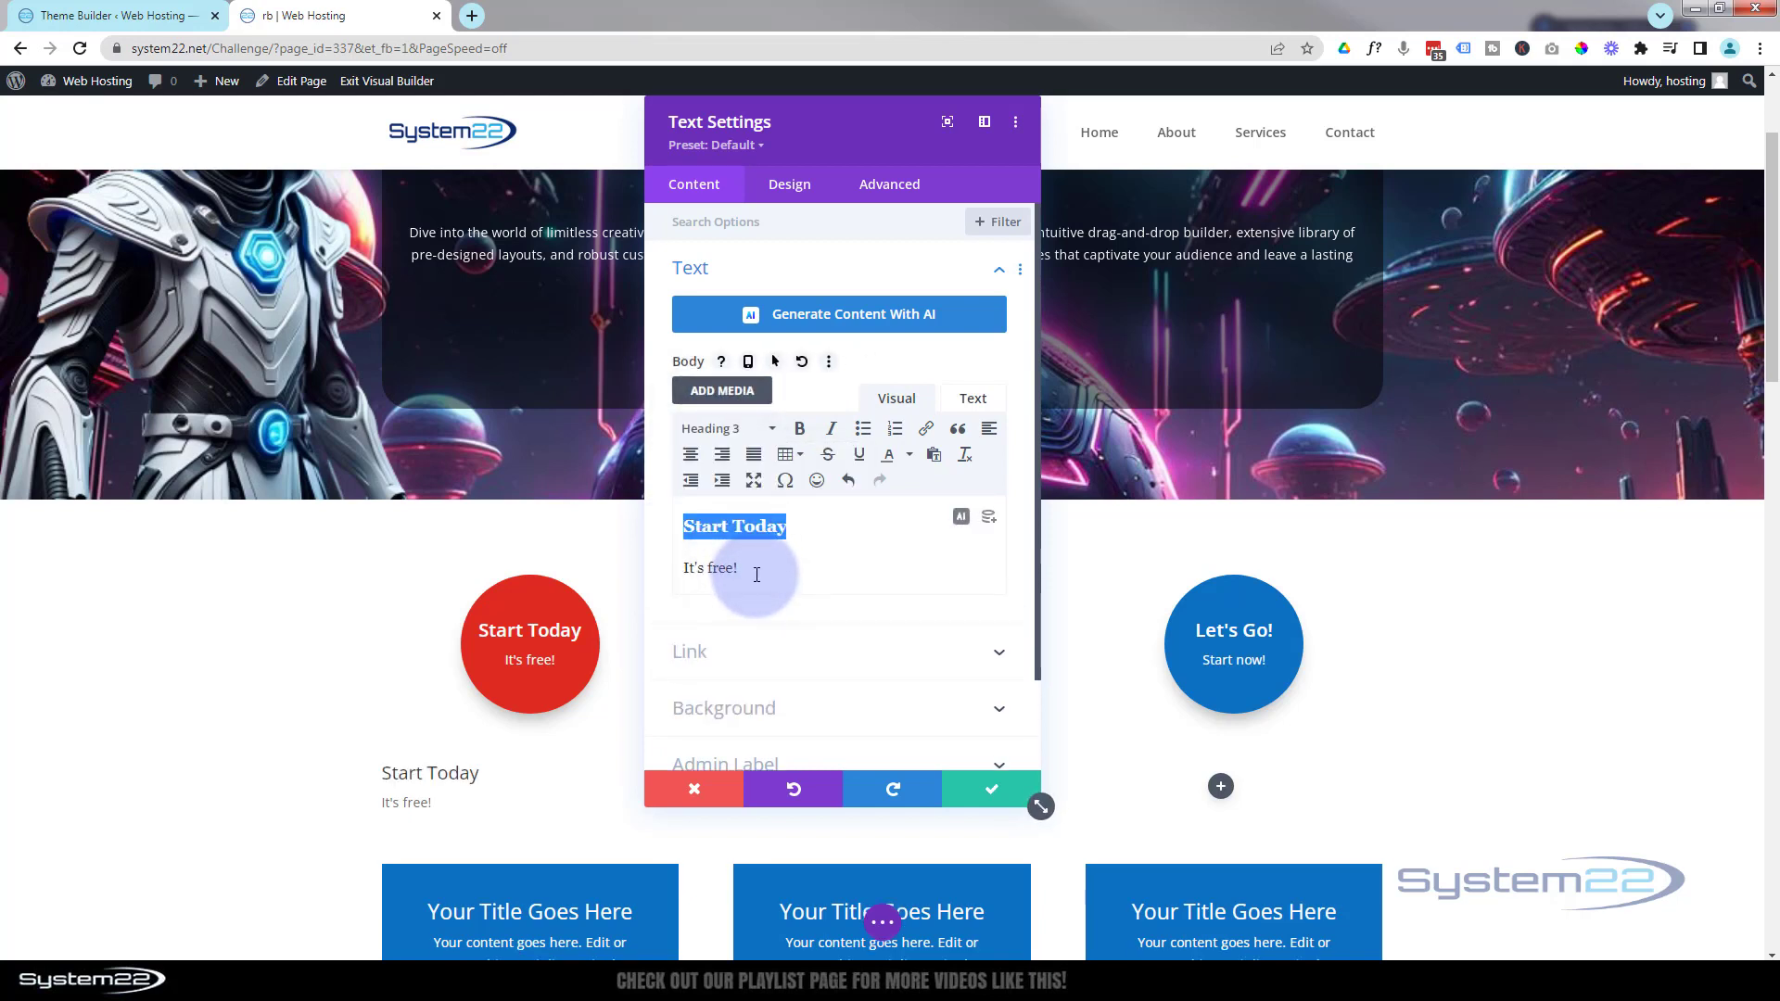
Step: Give the Text module a red background from the saved colours
scroll(865, 648, down, 2)
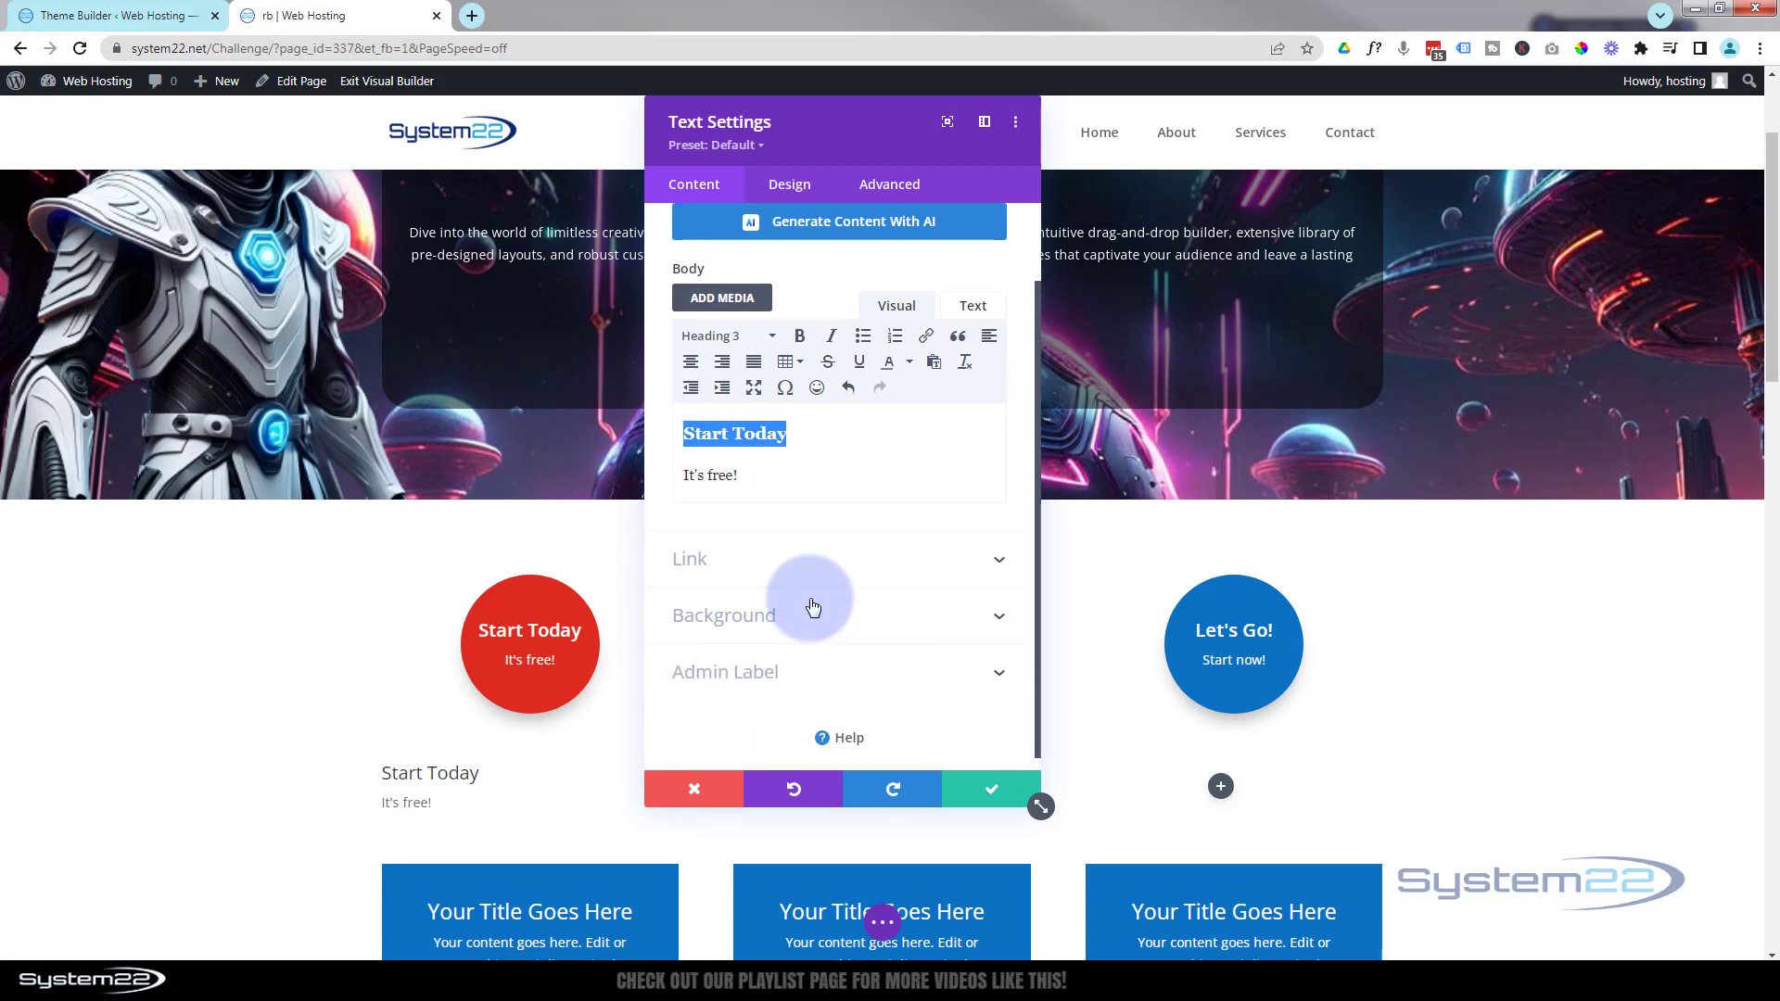
click(746, 614)
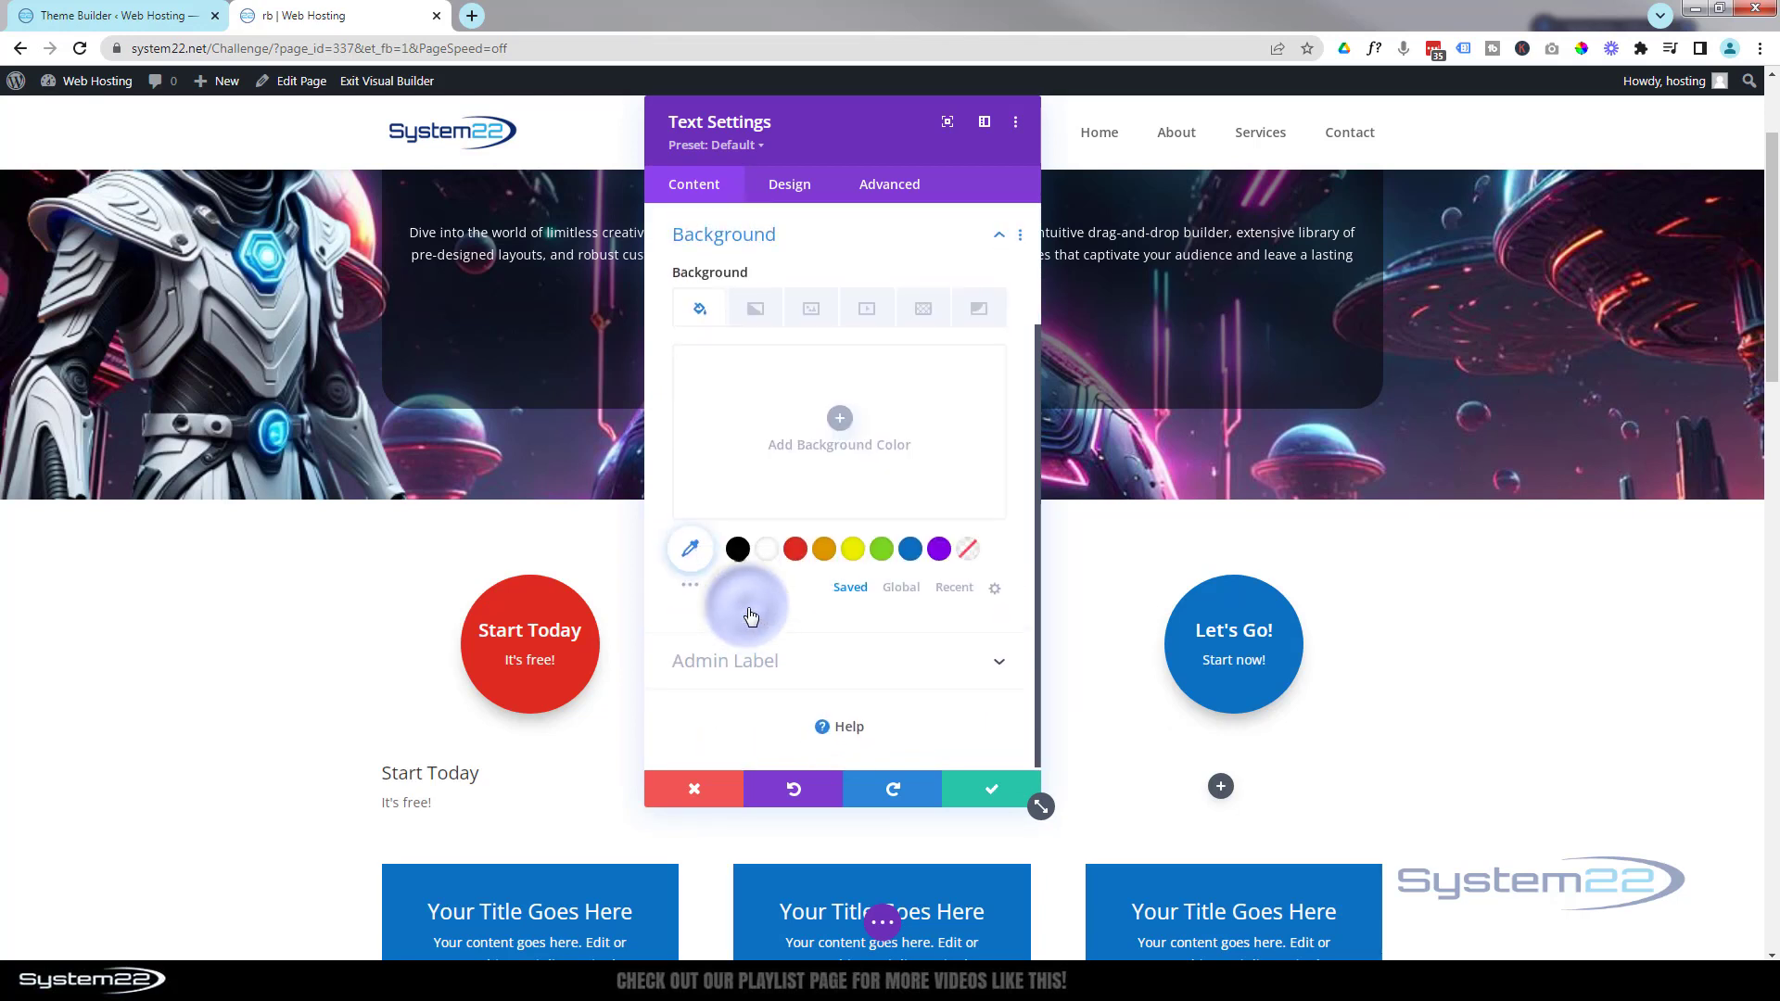
click(796, 551)
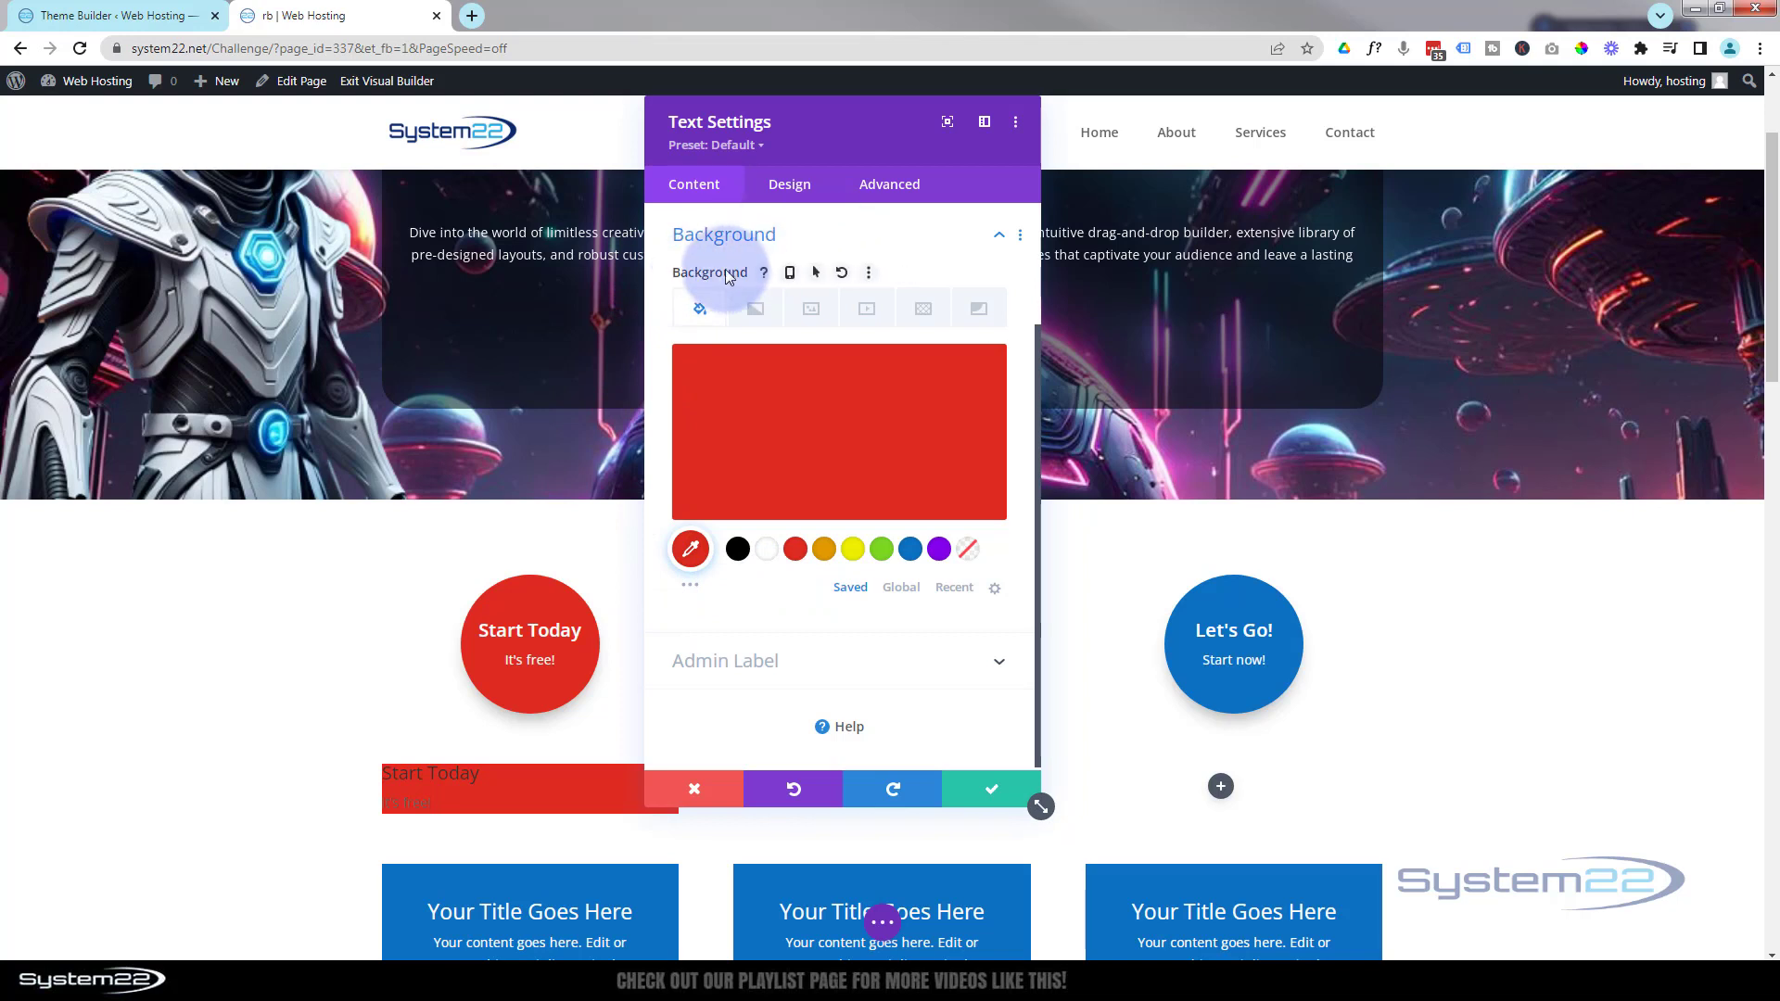
Step: Enable the hover state for the module's background, set its hover colour to blue #0c71c3, and return to the desktop state
click(820, 274)
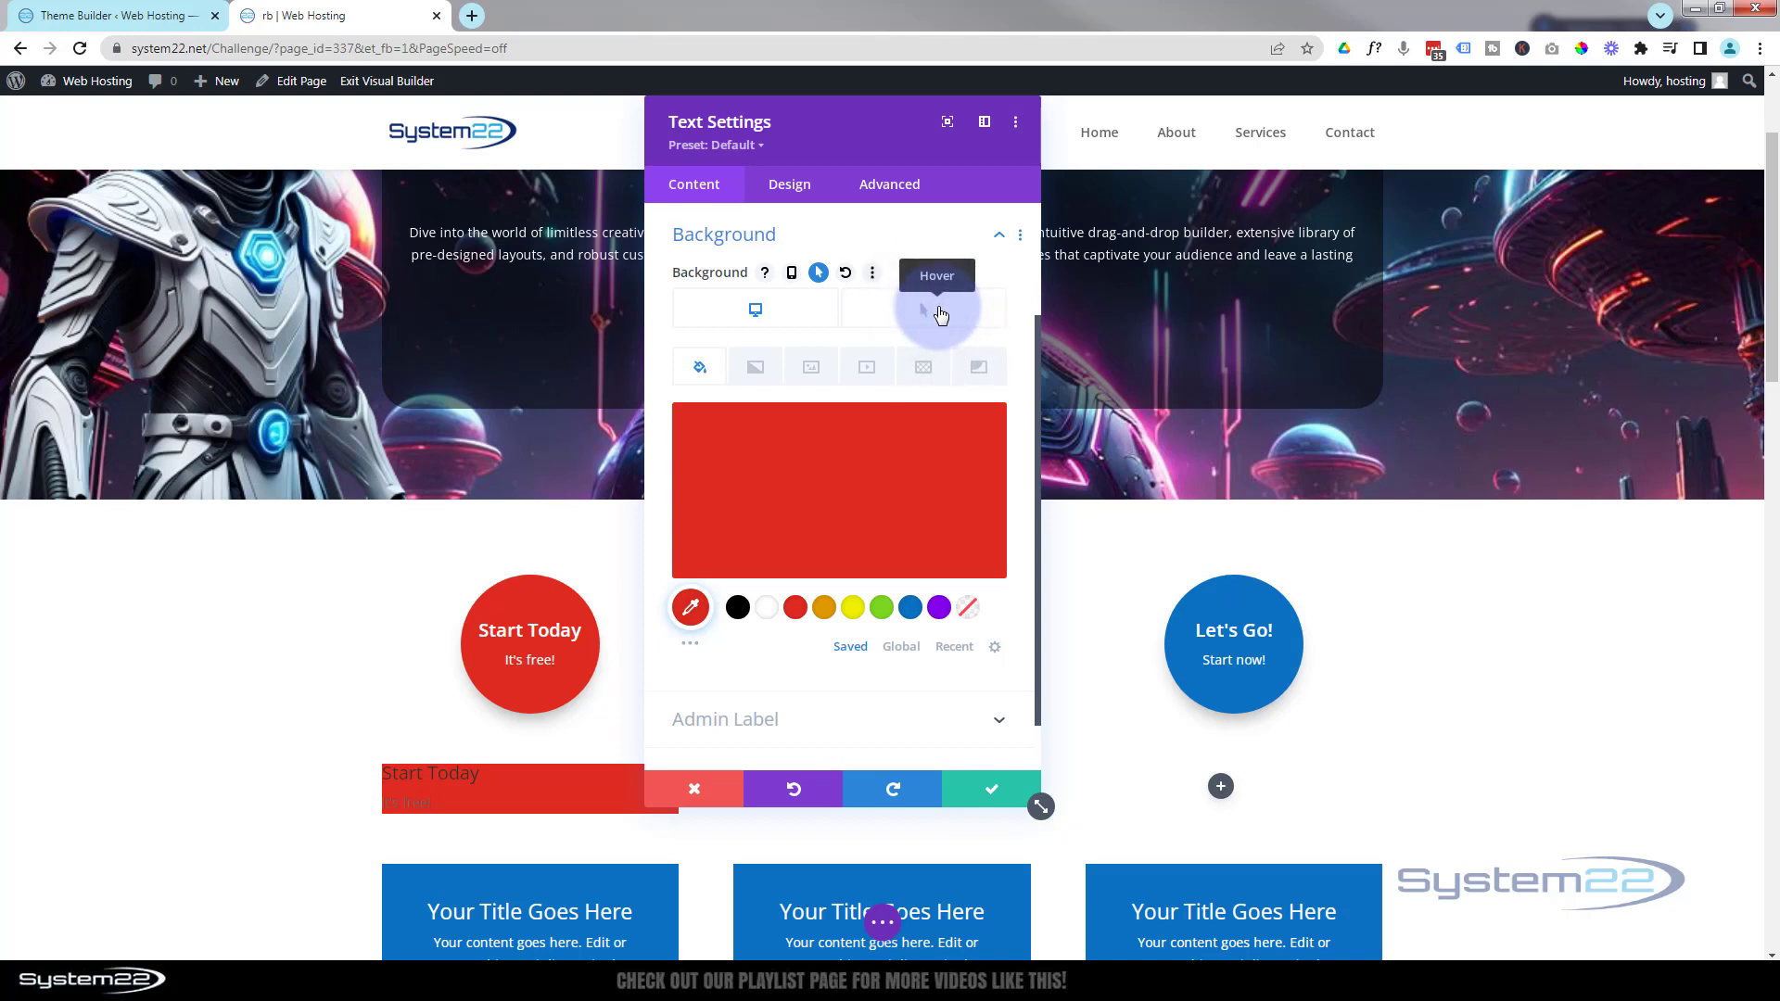
click(939, 314)
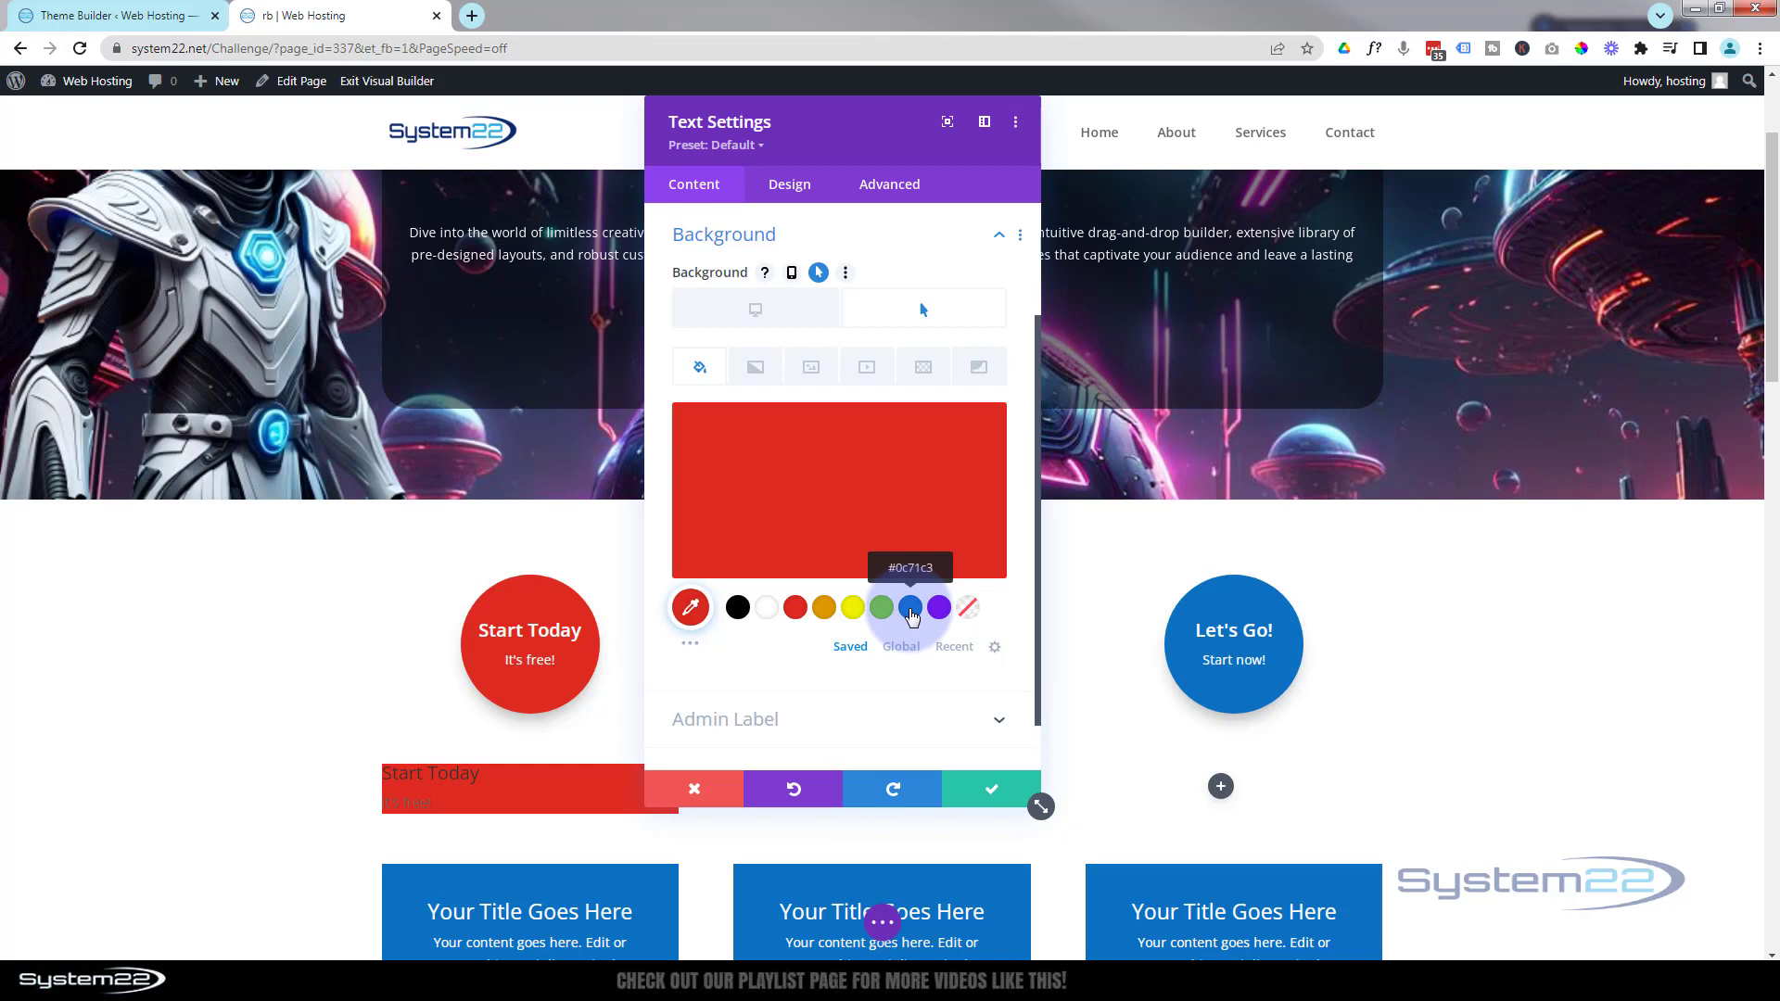
click(912, 609)
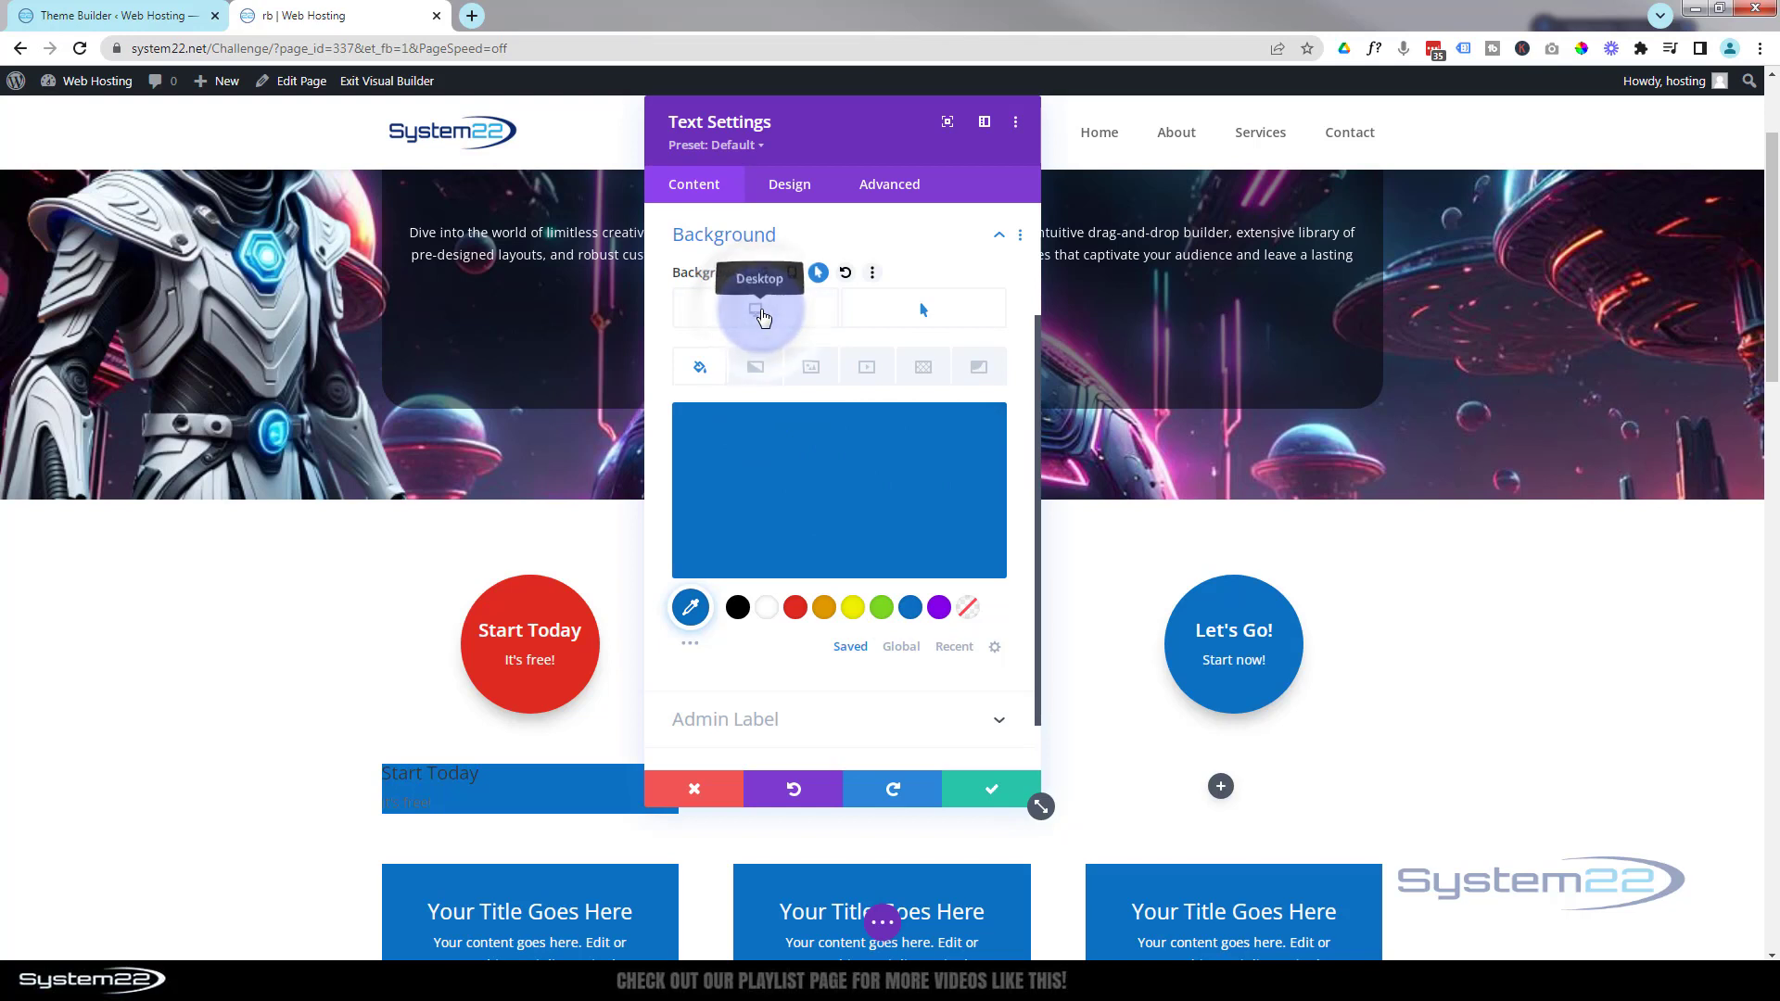
click(760, 315)
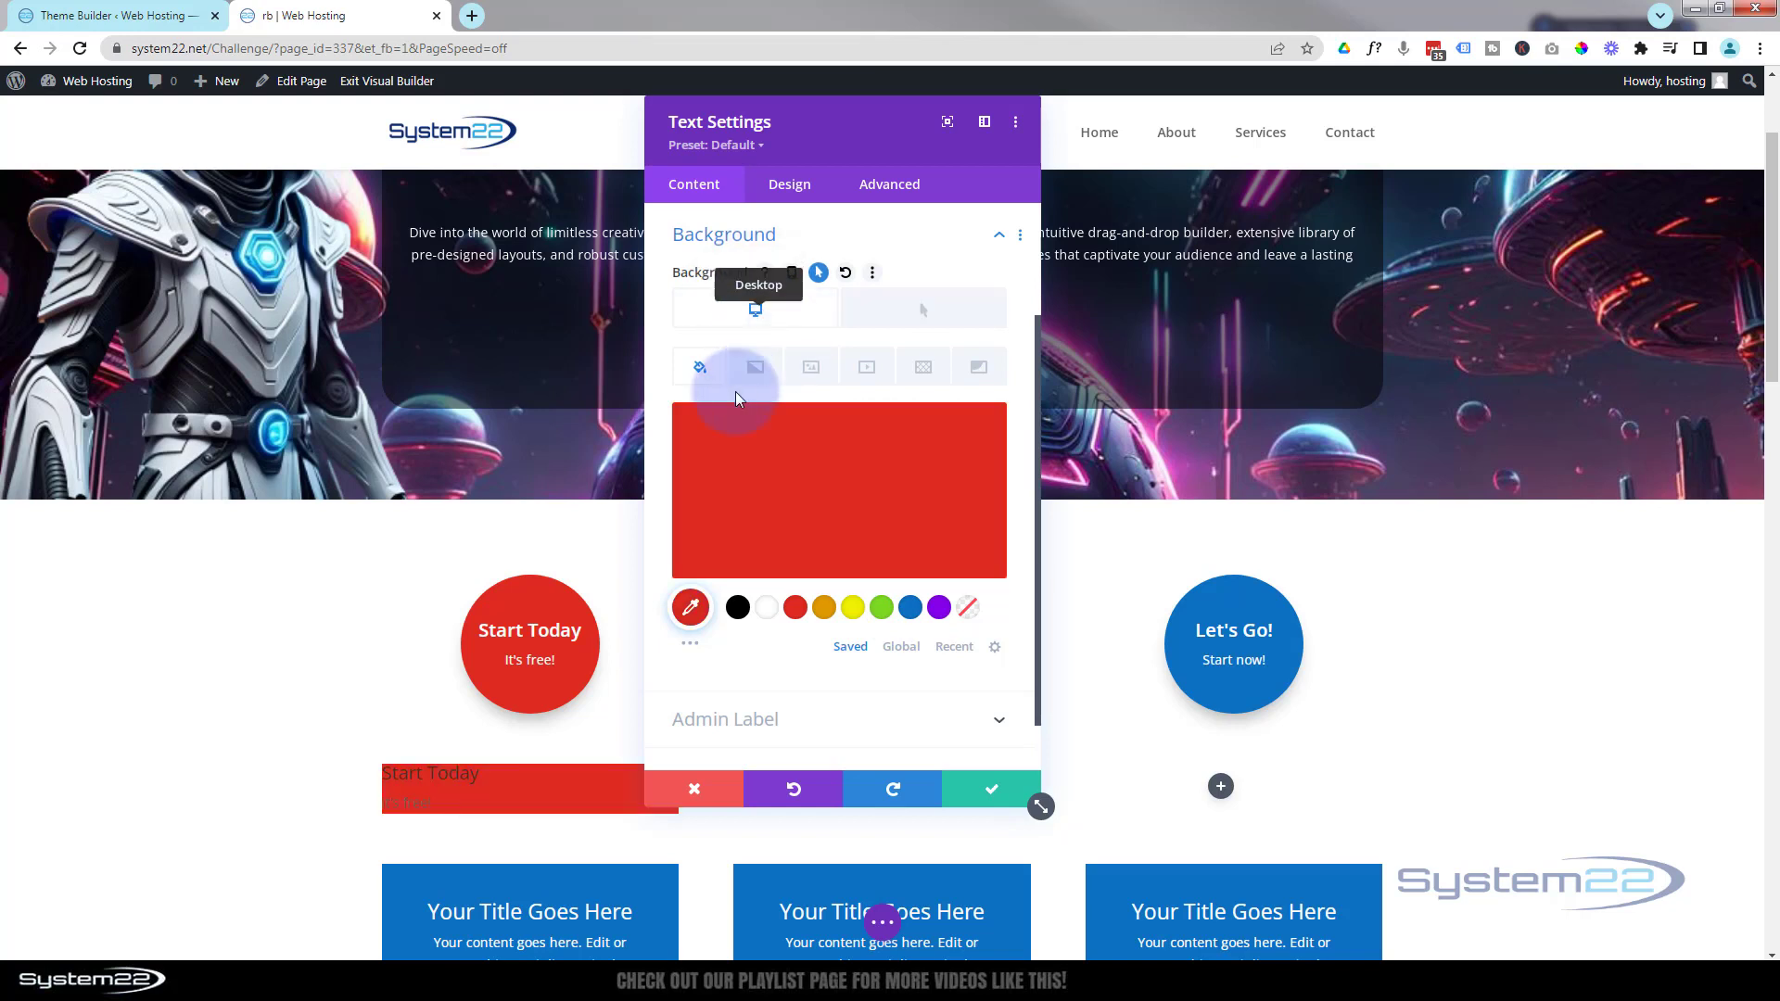
Step: Move the settings window clear of the red Text module and centre the module's text alignment in its design settings
drag(872, 141, 1078, 151)
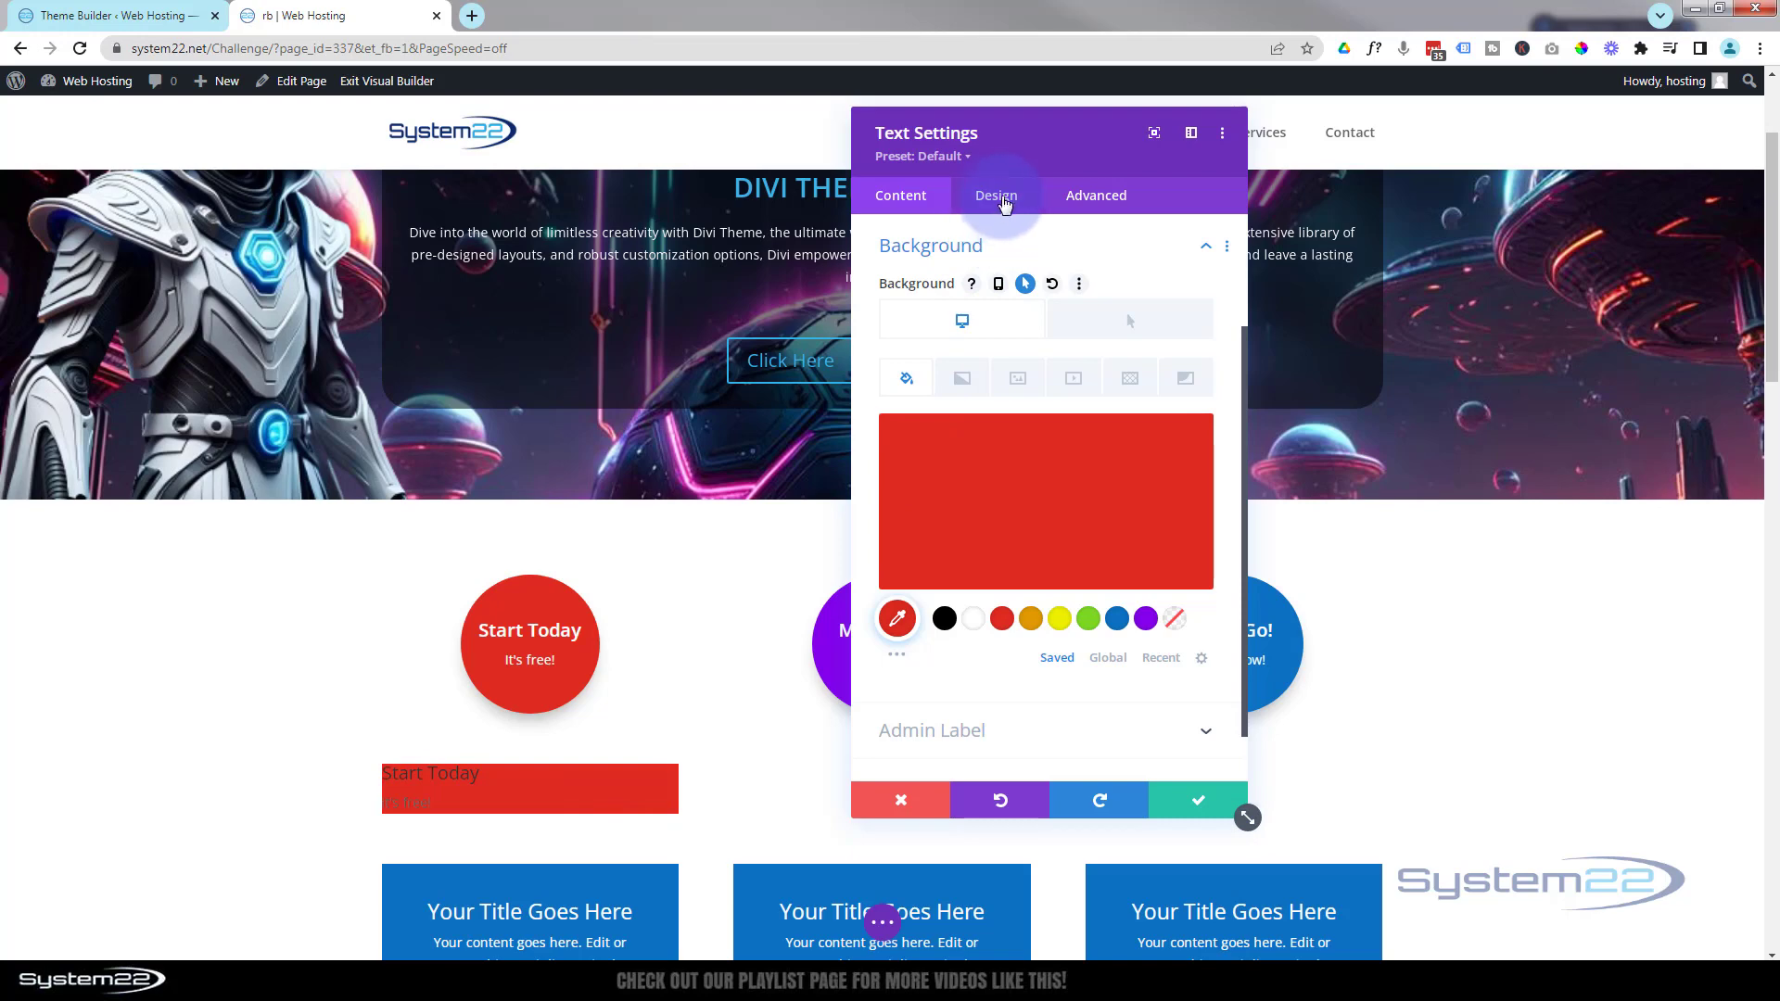
click(998, 196)
scroll(687, 564, down, 4)
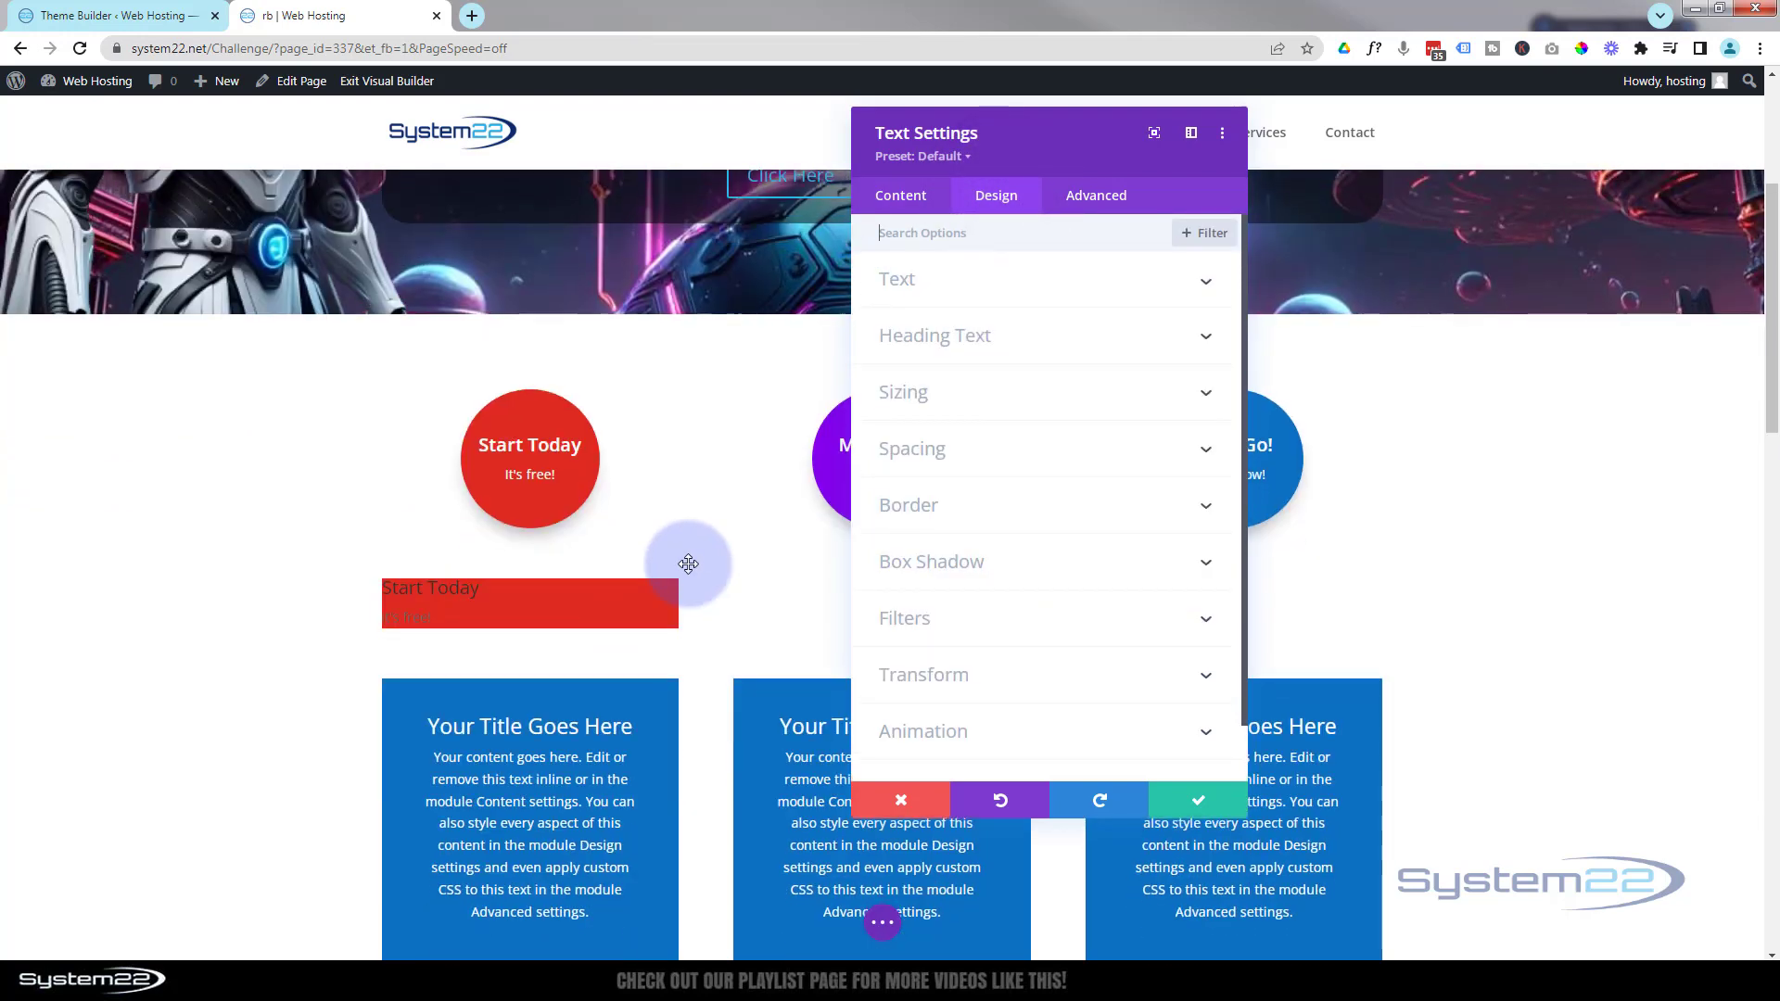
click(990, 290)
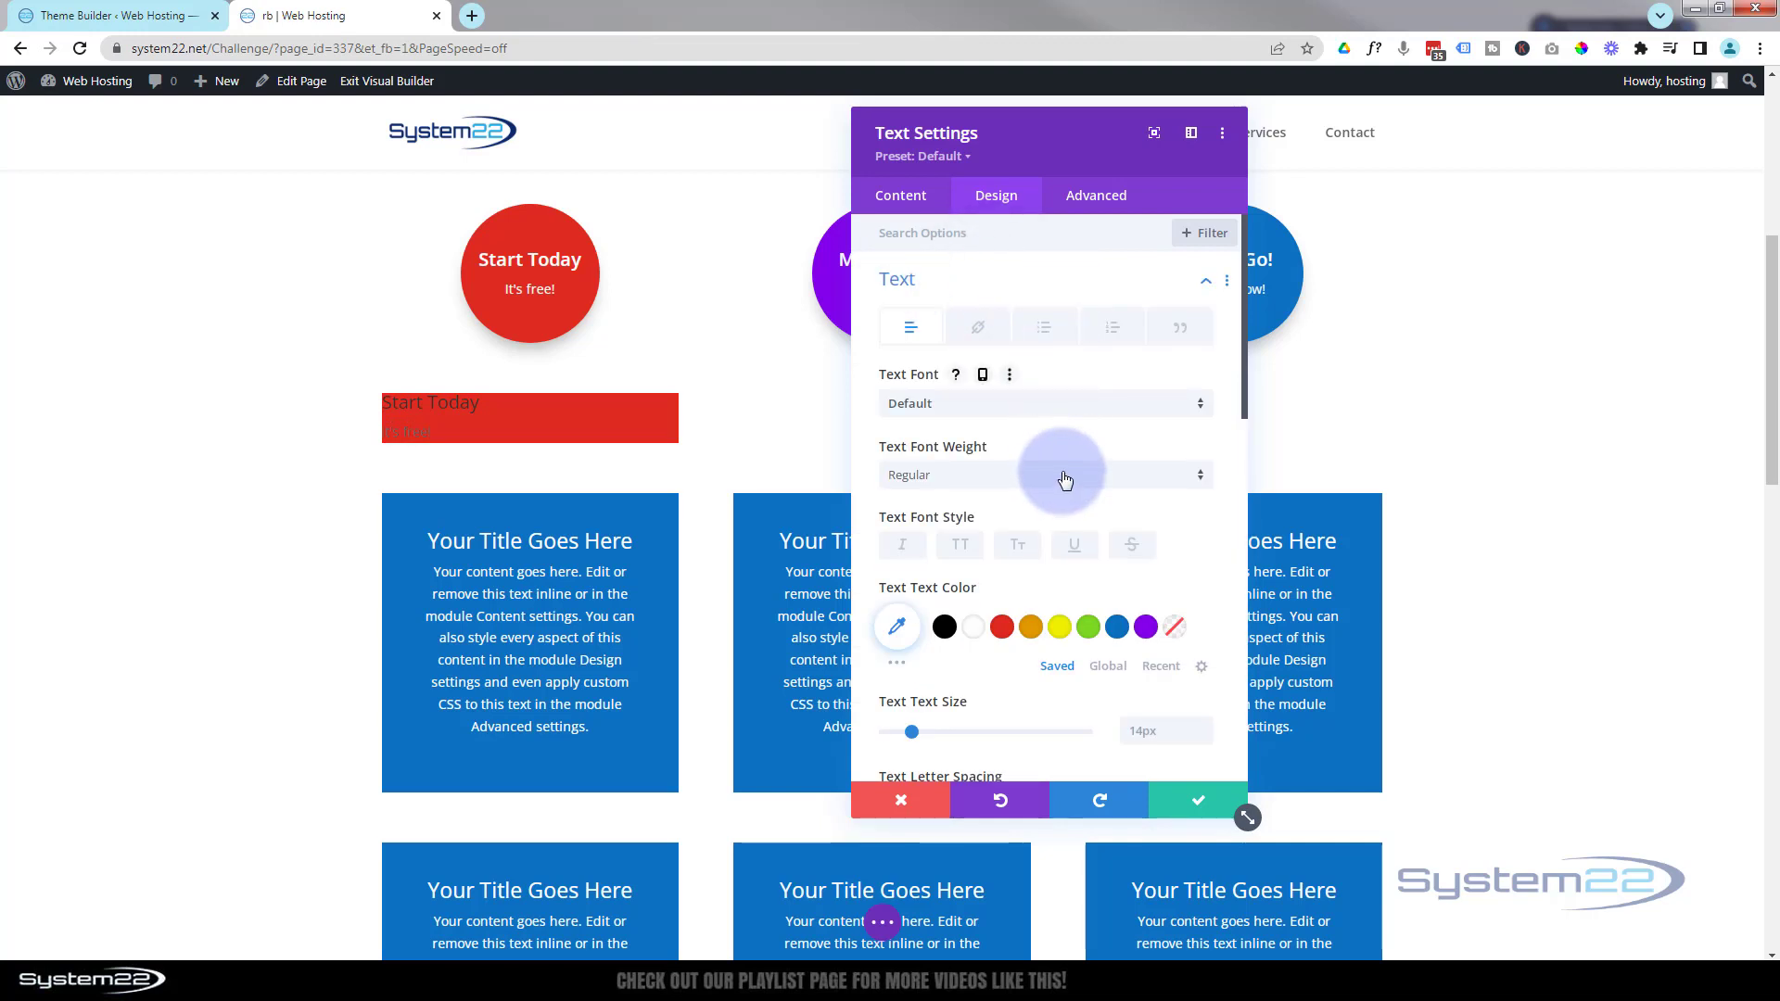
scroll(1066, 479, down, 1)
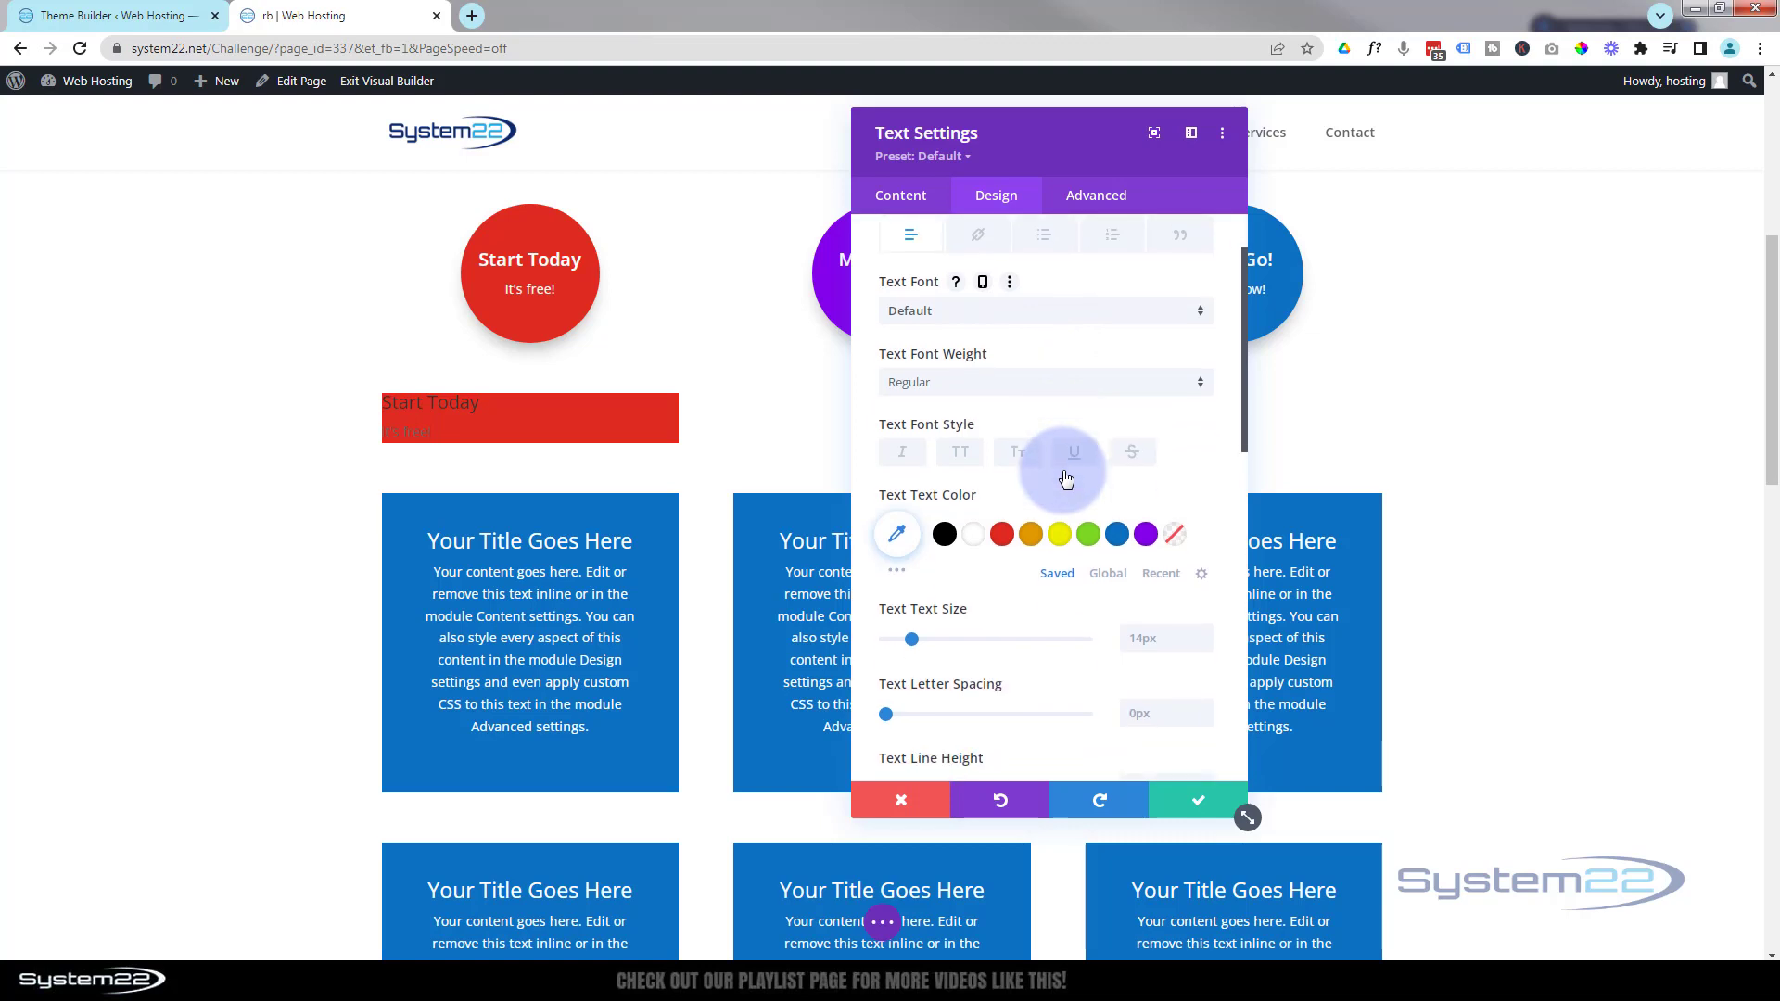
scroll(1064, 473, down, 5)
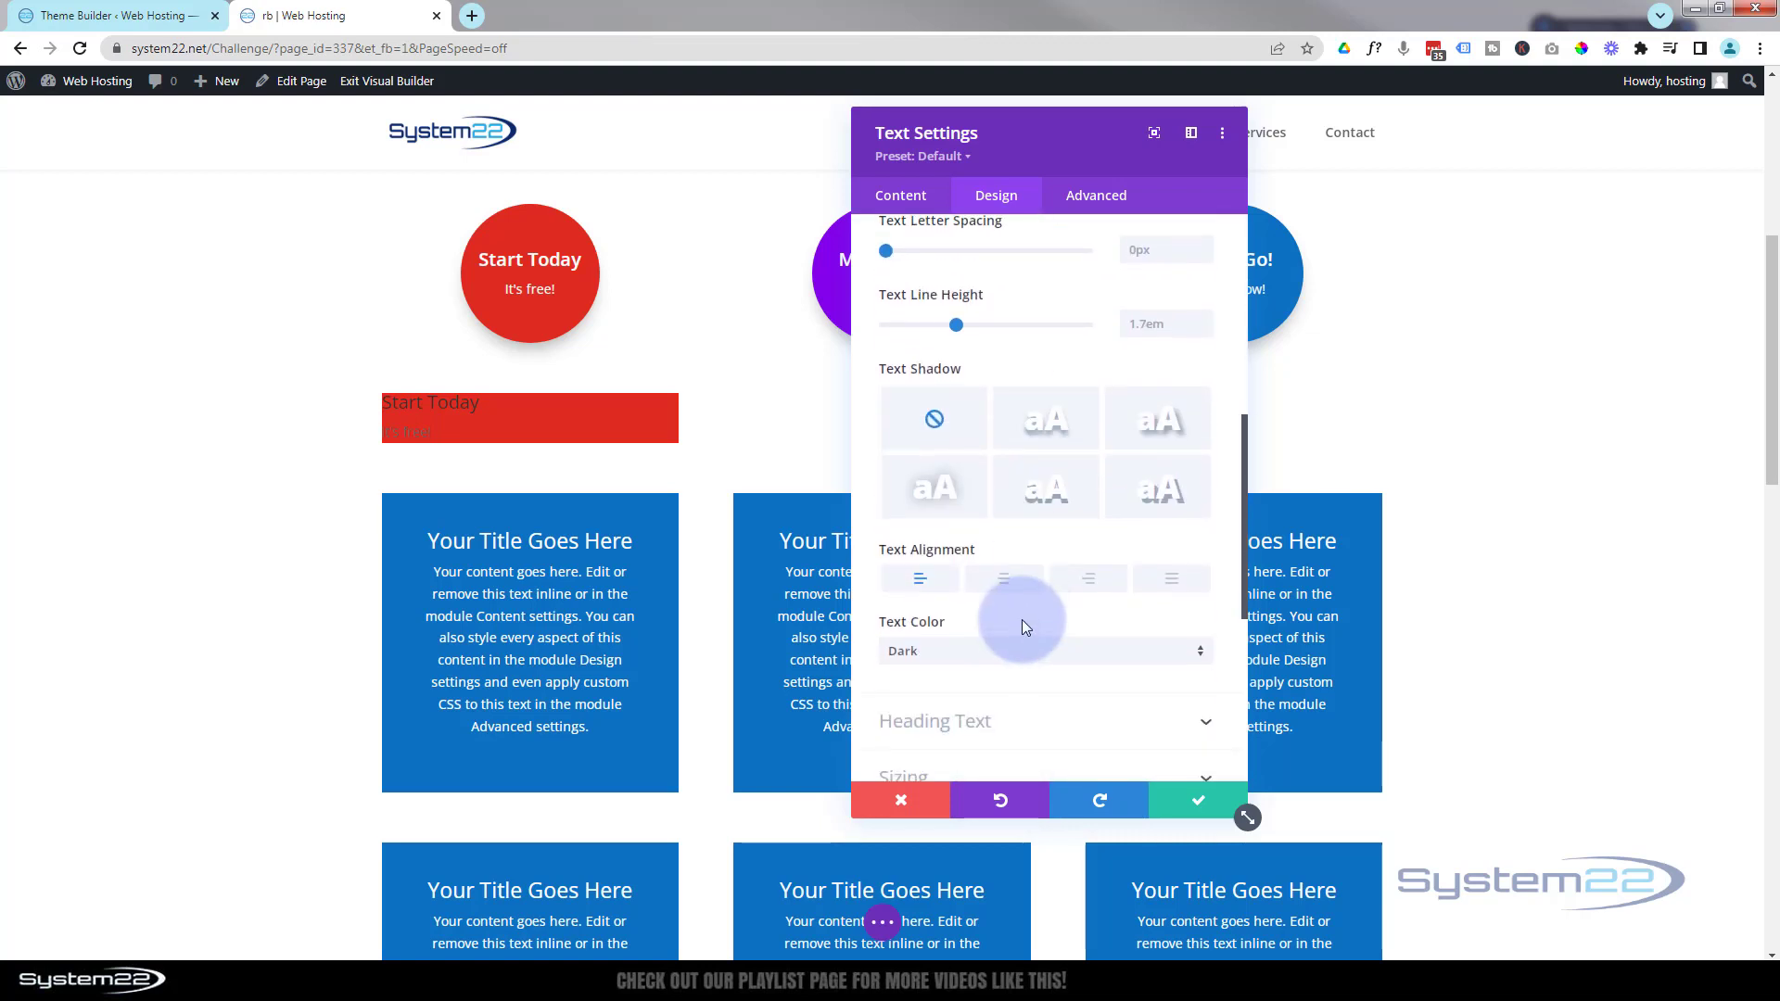
click(1009, 581)
scroll(1018, 649, up, 1)
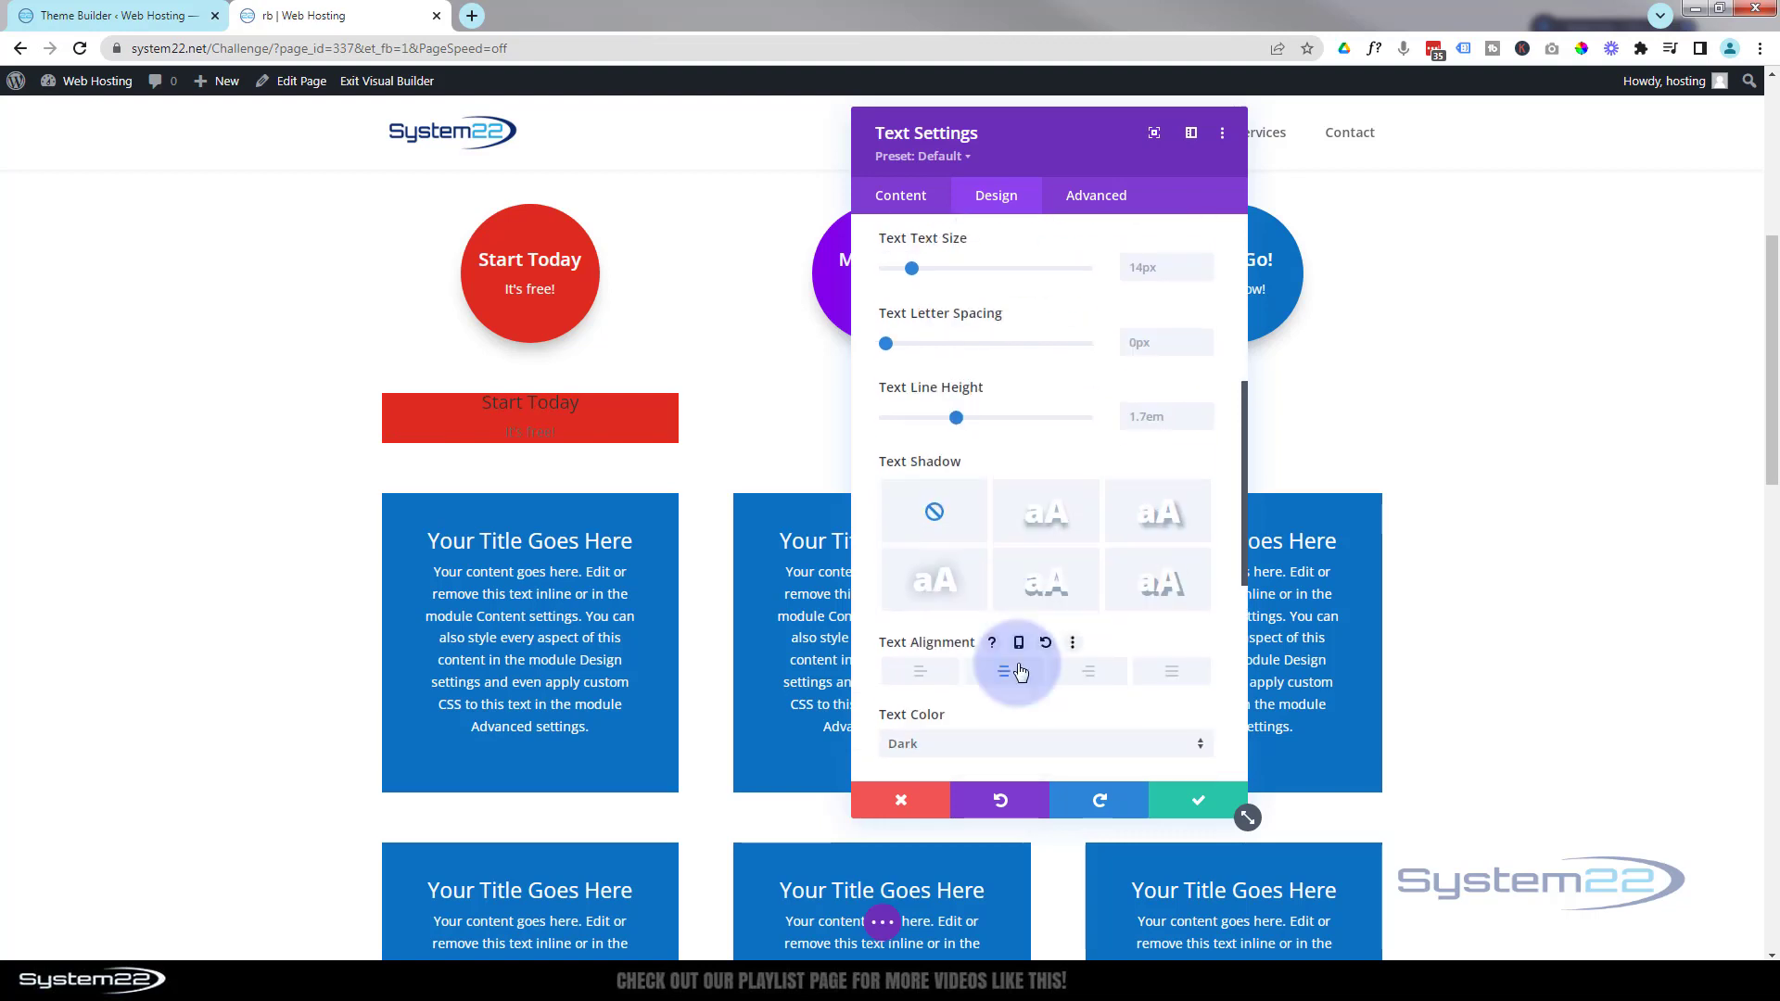
scroll(1018, 671, down, 2)
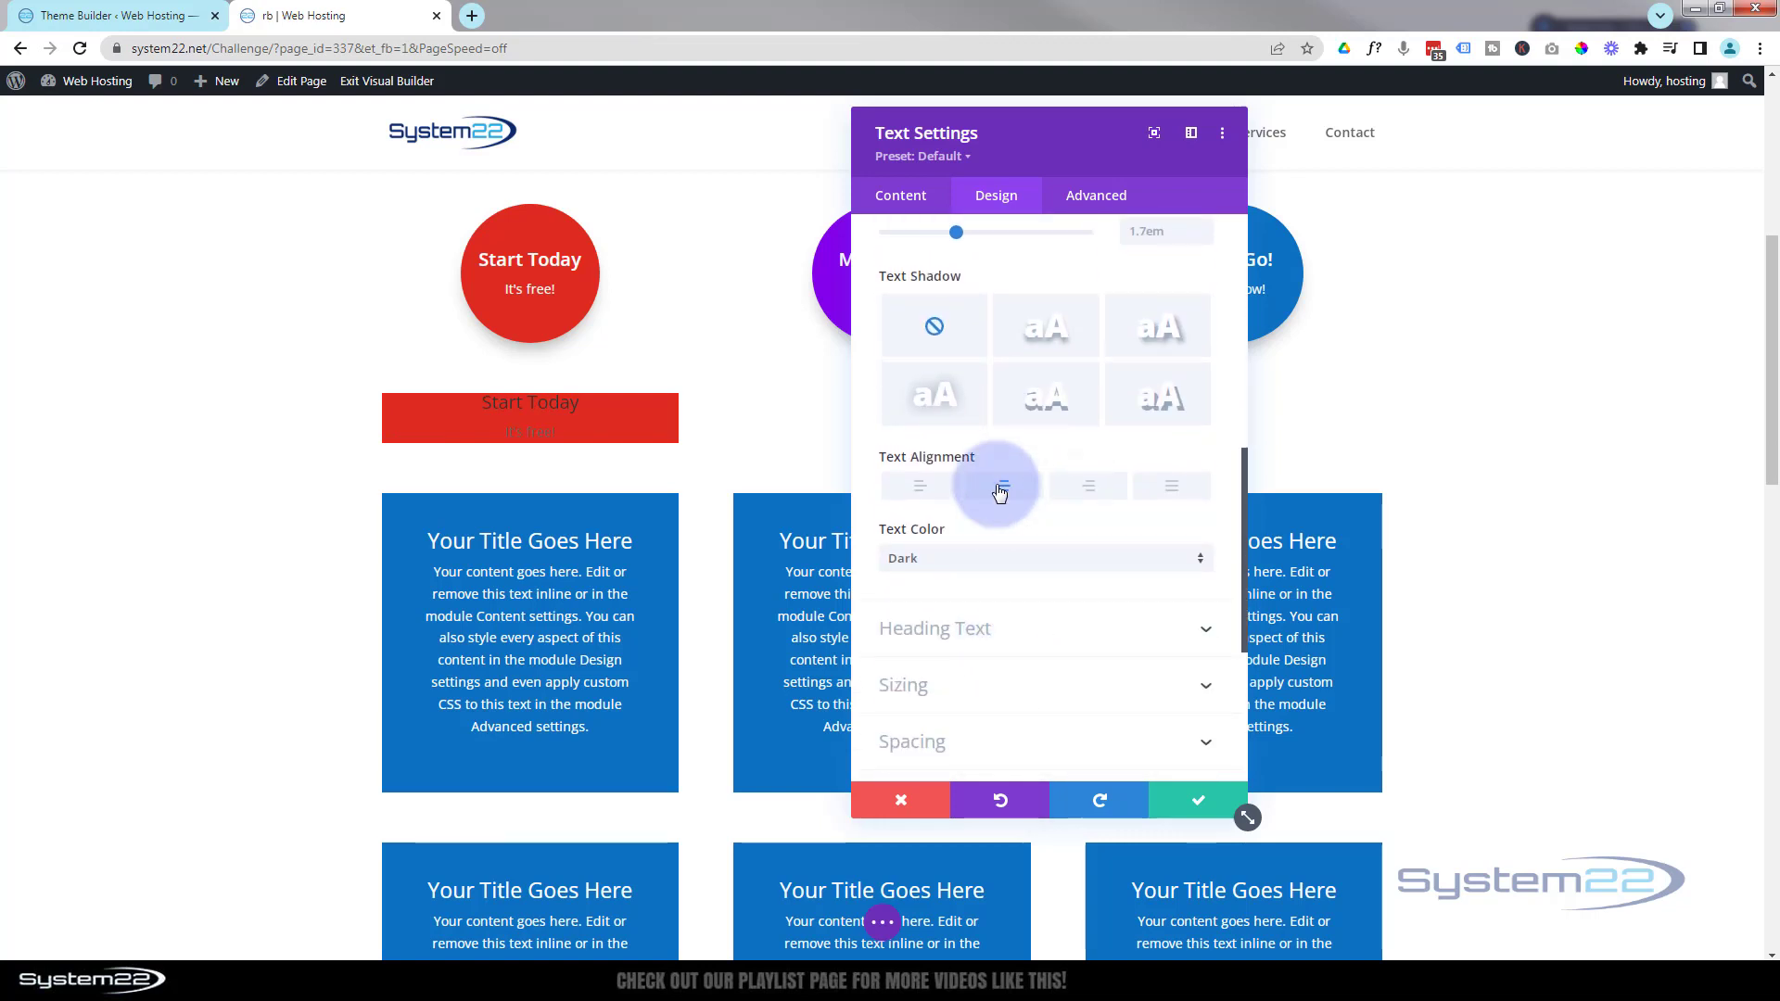
Step: Set the Text module's text colour to Light and its Heading 3 font weight to Semi Bold
click(955, 558)
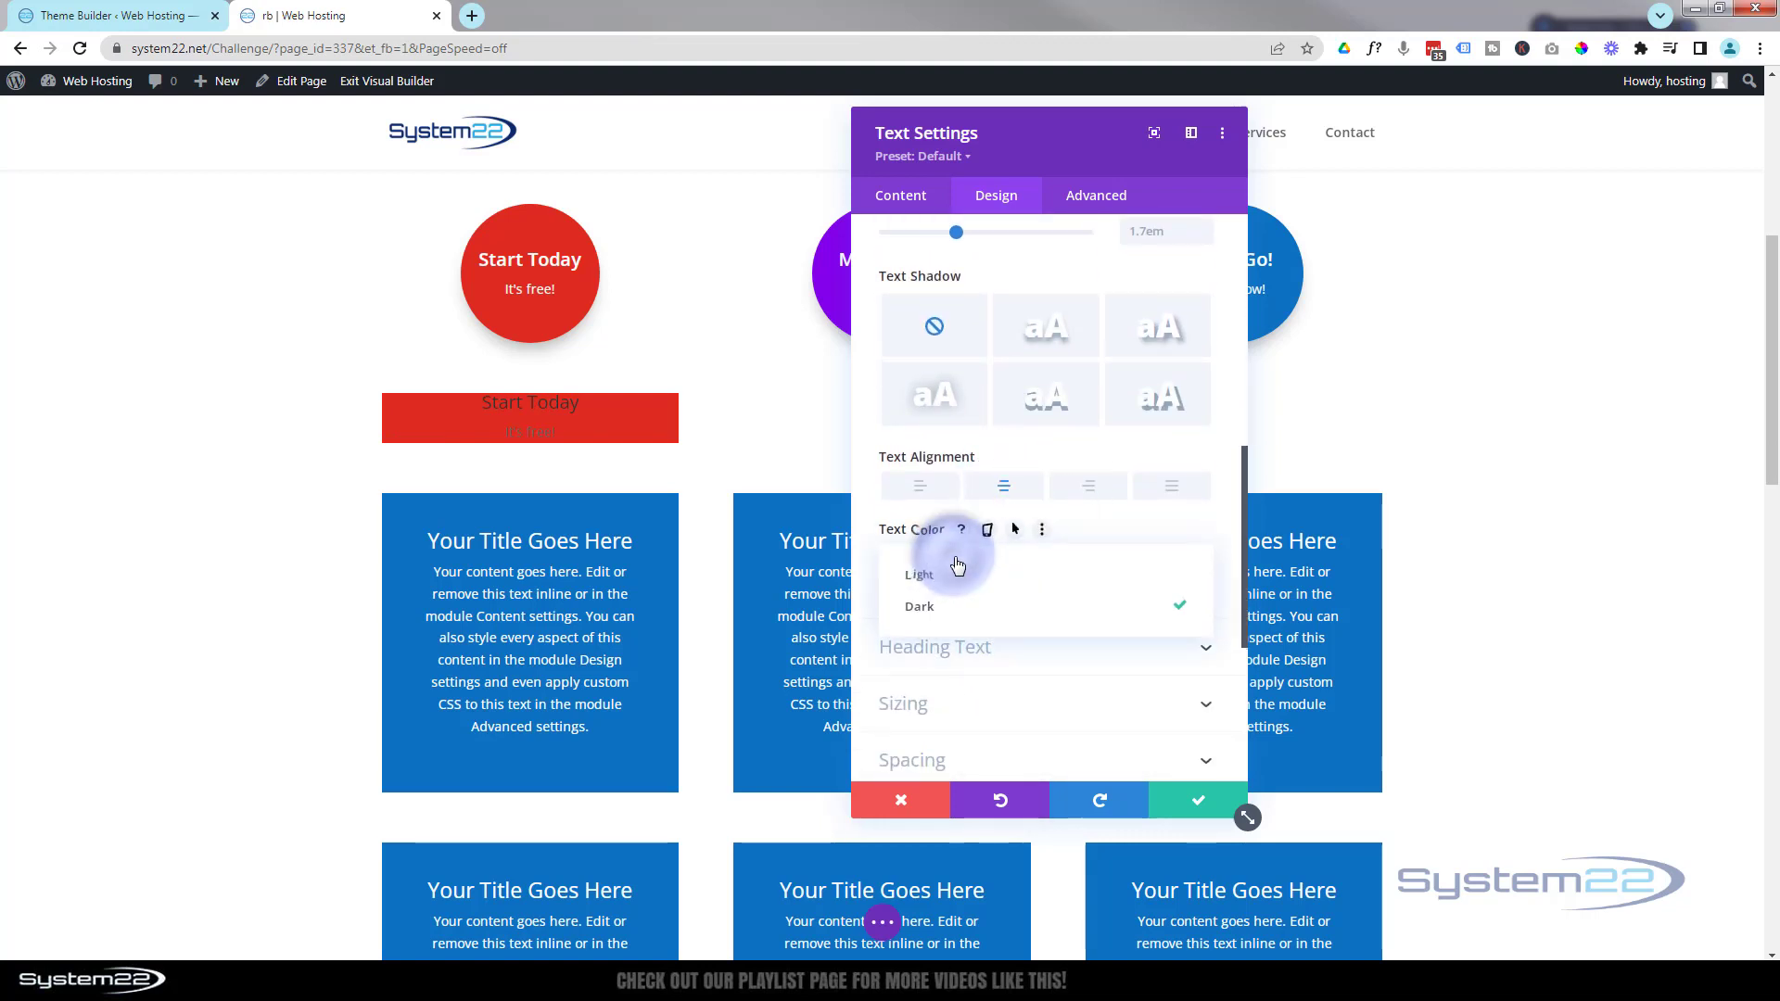
click(941, 575)
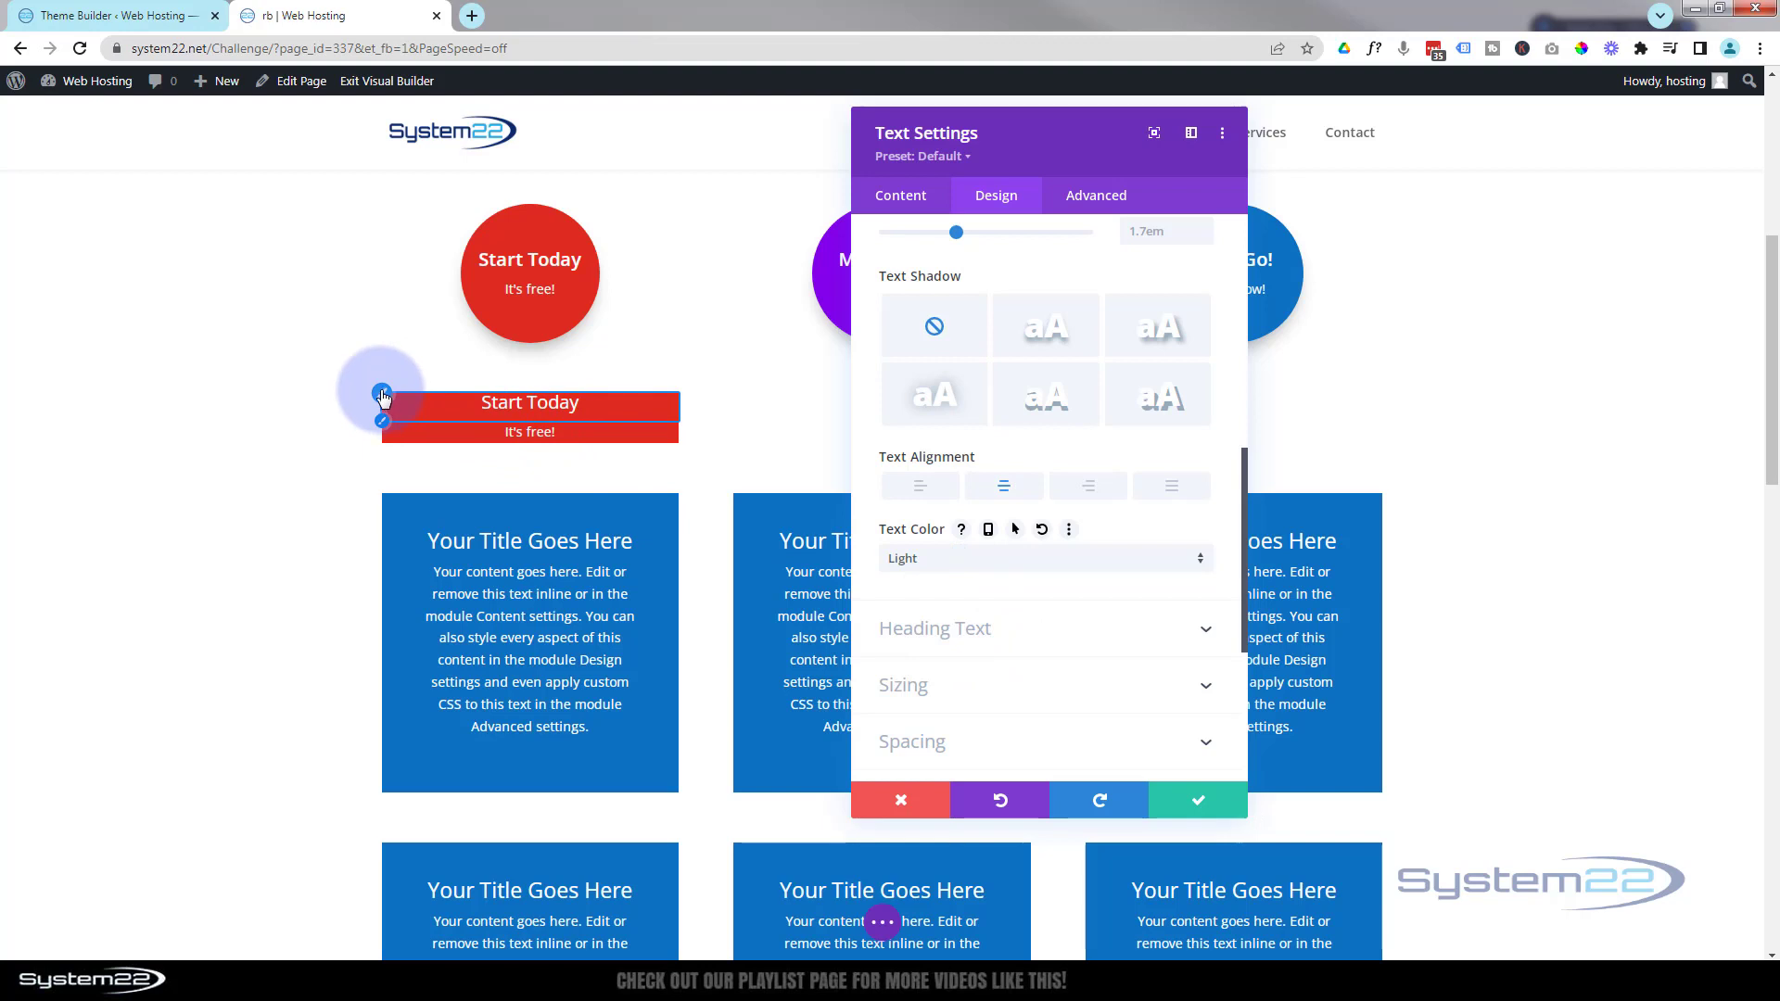
click(382, 397)
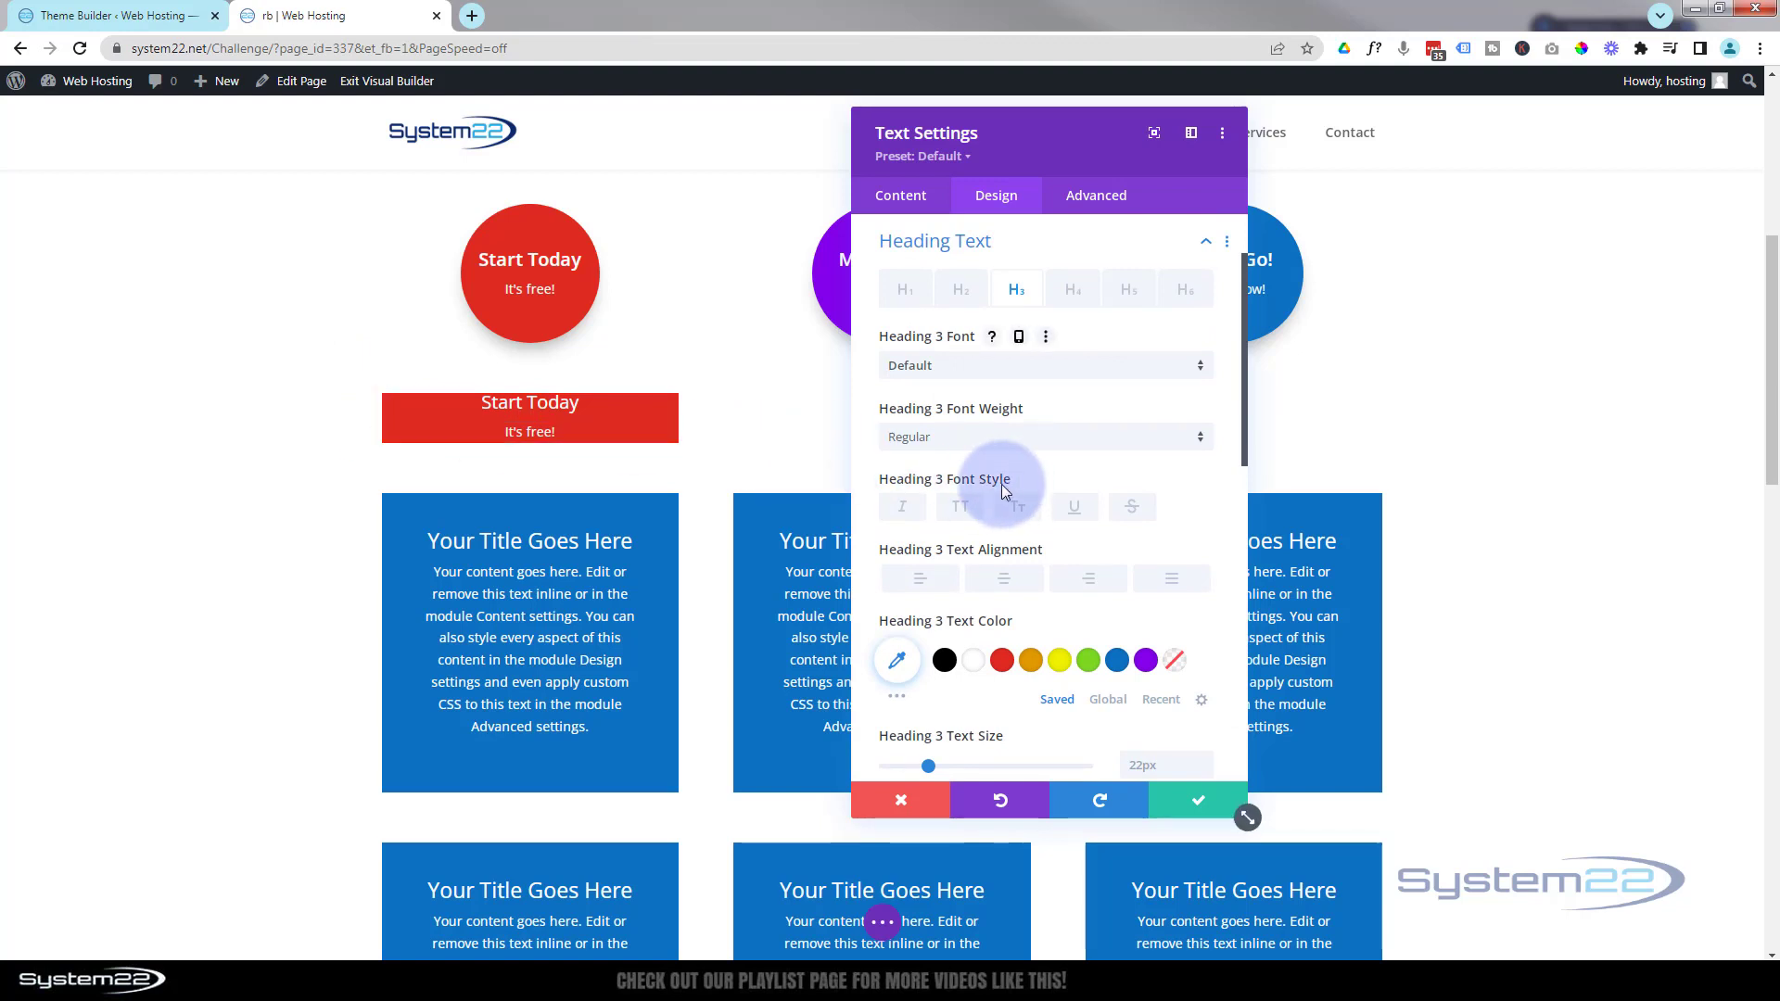
scroll(1001, 484, down, 2)
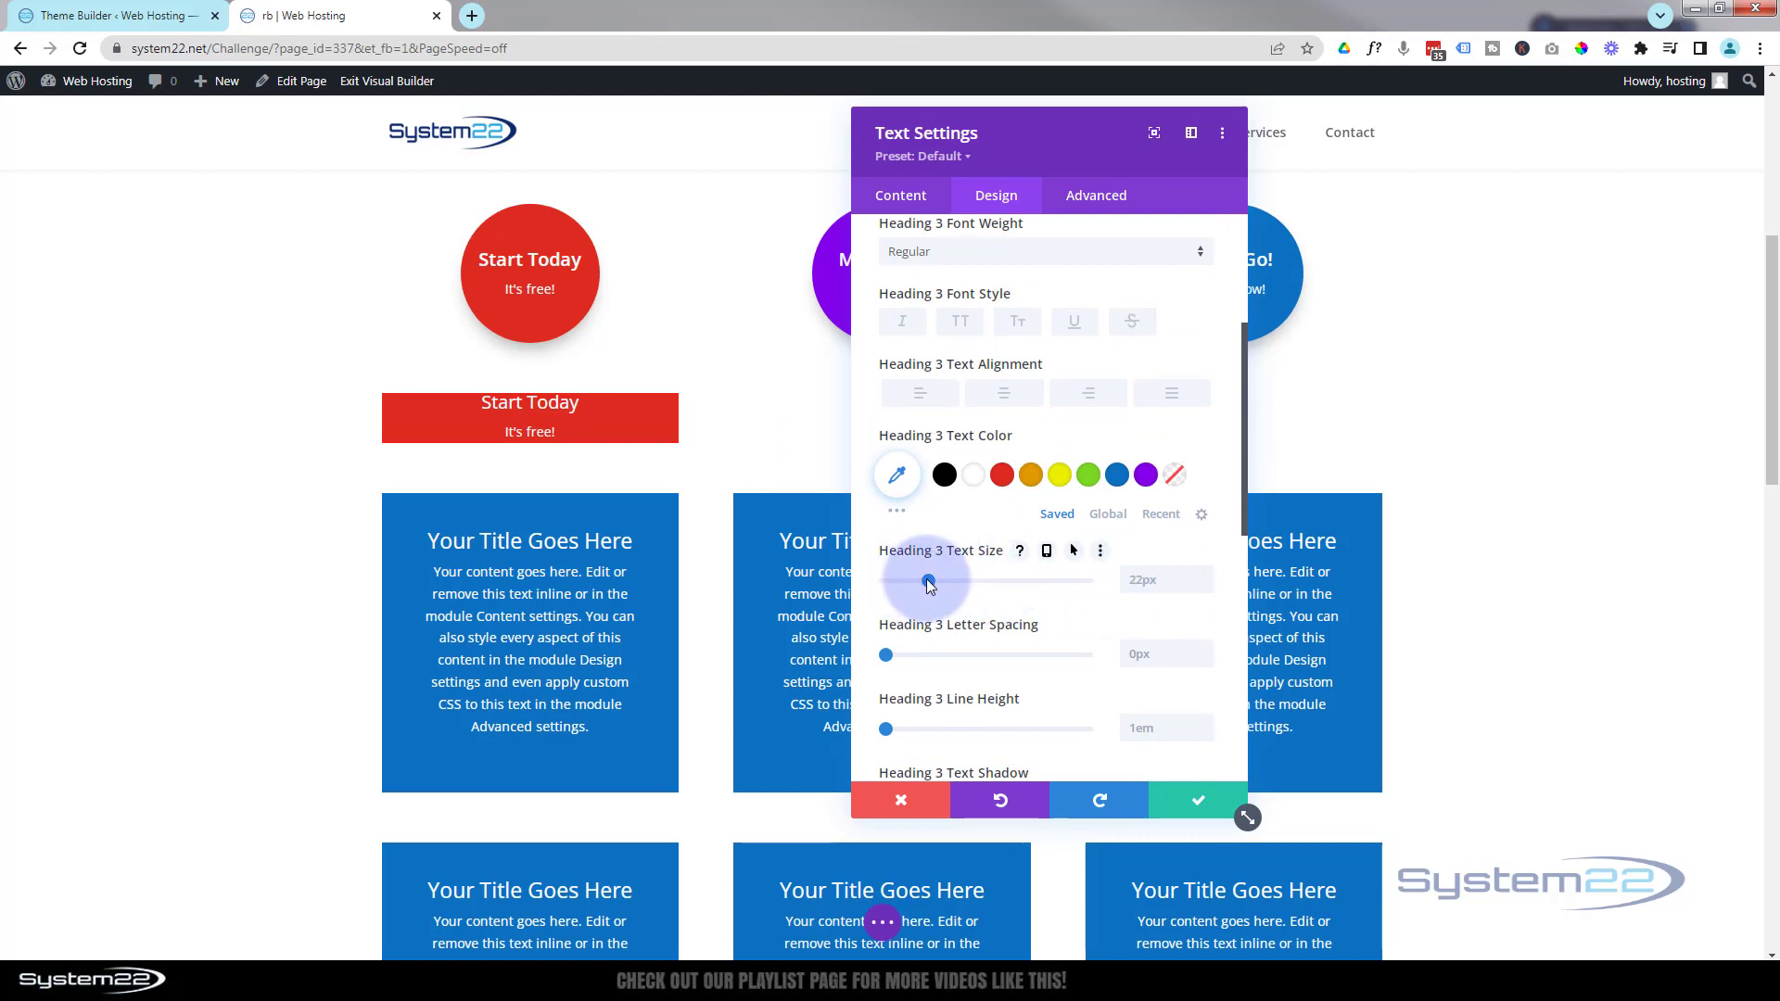
mouse_move(930, 583)
mouse_down()
mouse_move(954, 586)
mouse_move(932, 584)
mouse_up()
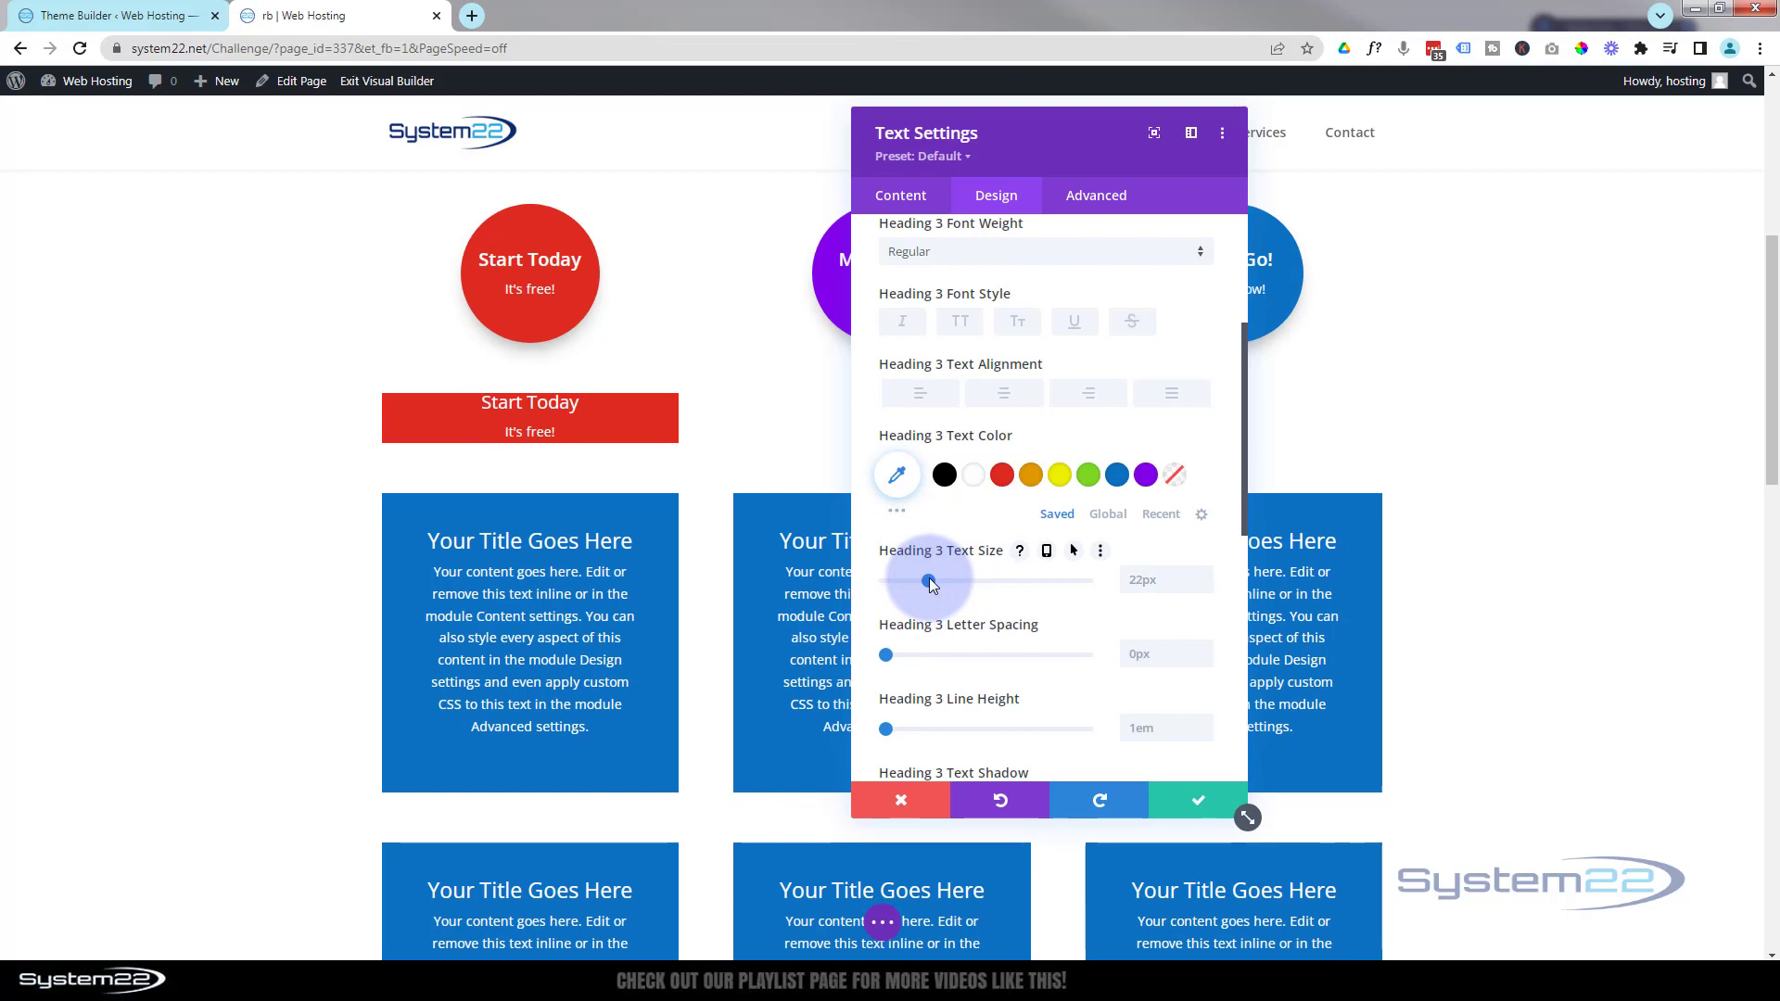
scroll(885, 345, up, 1)
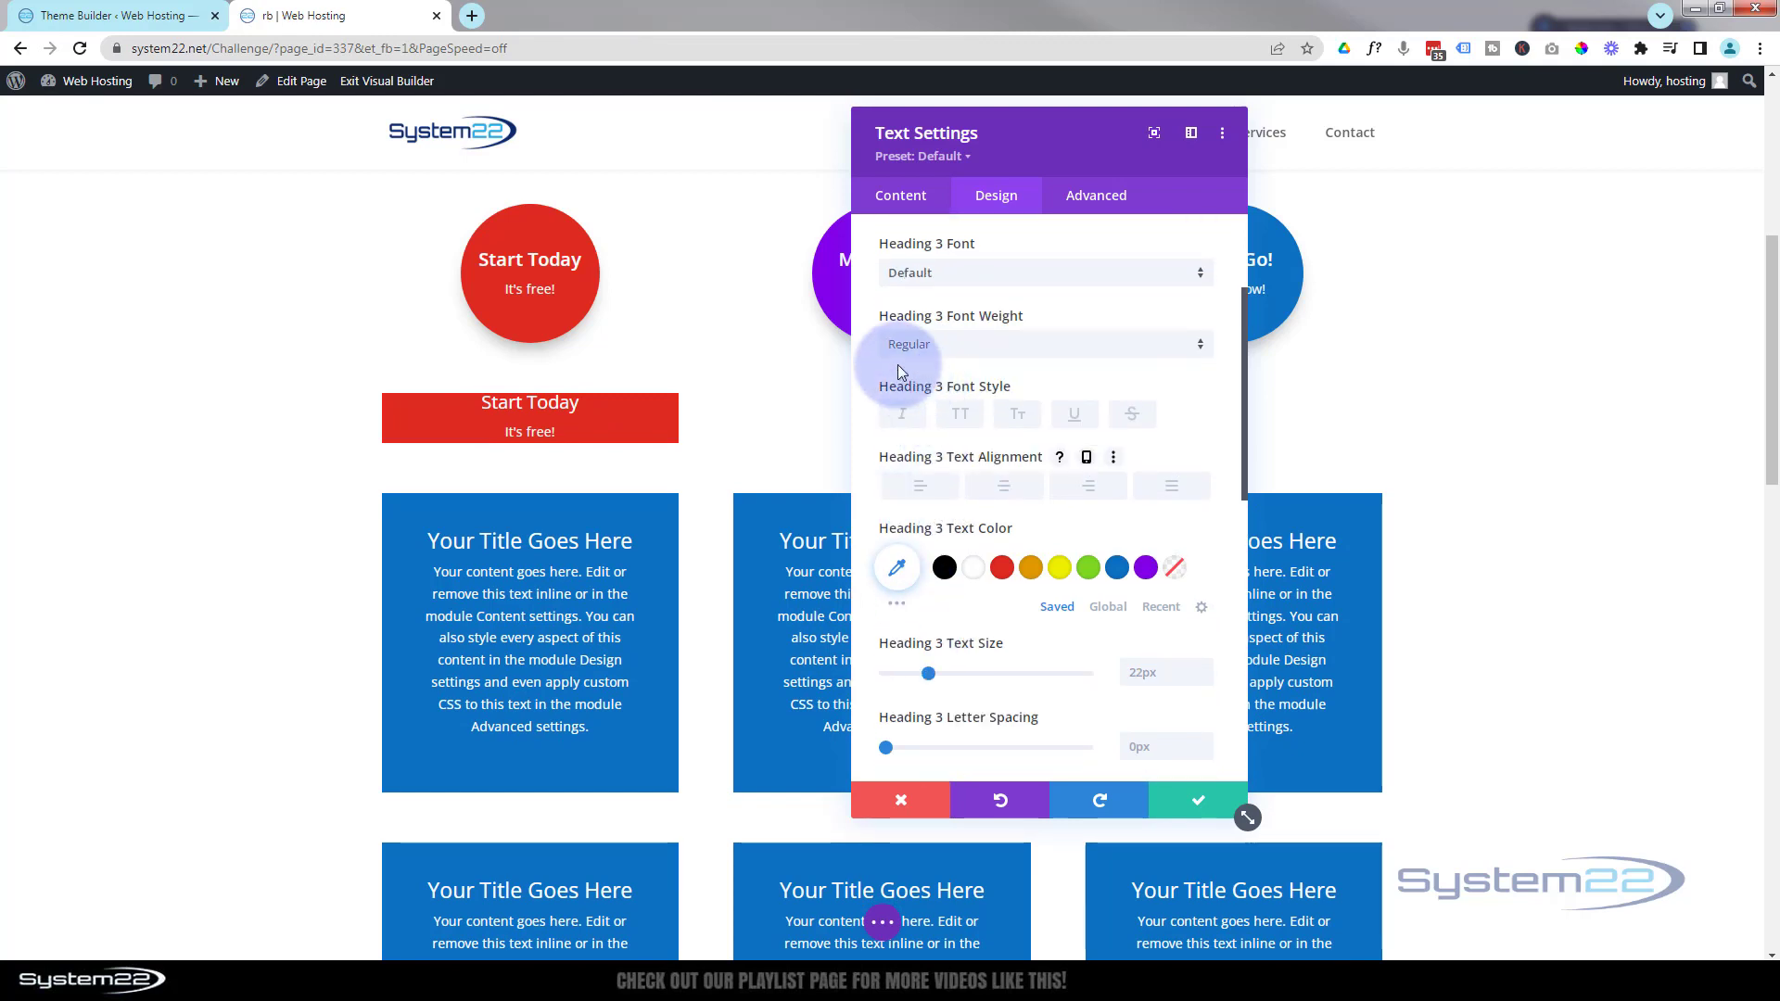
click(956, 342)
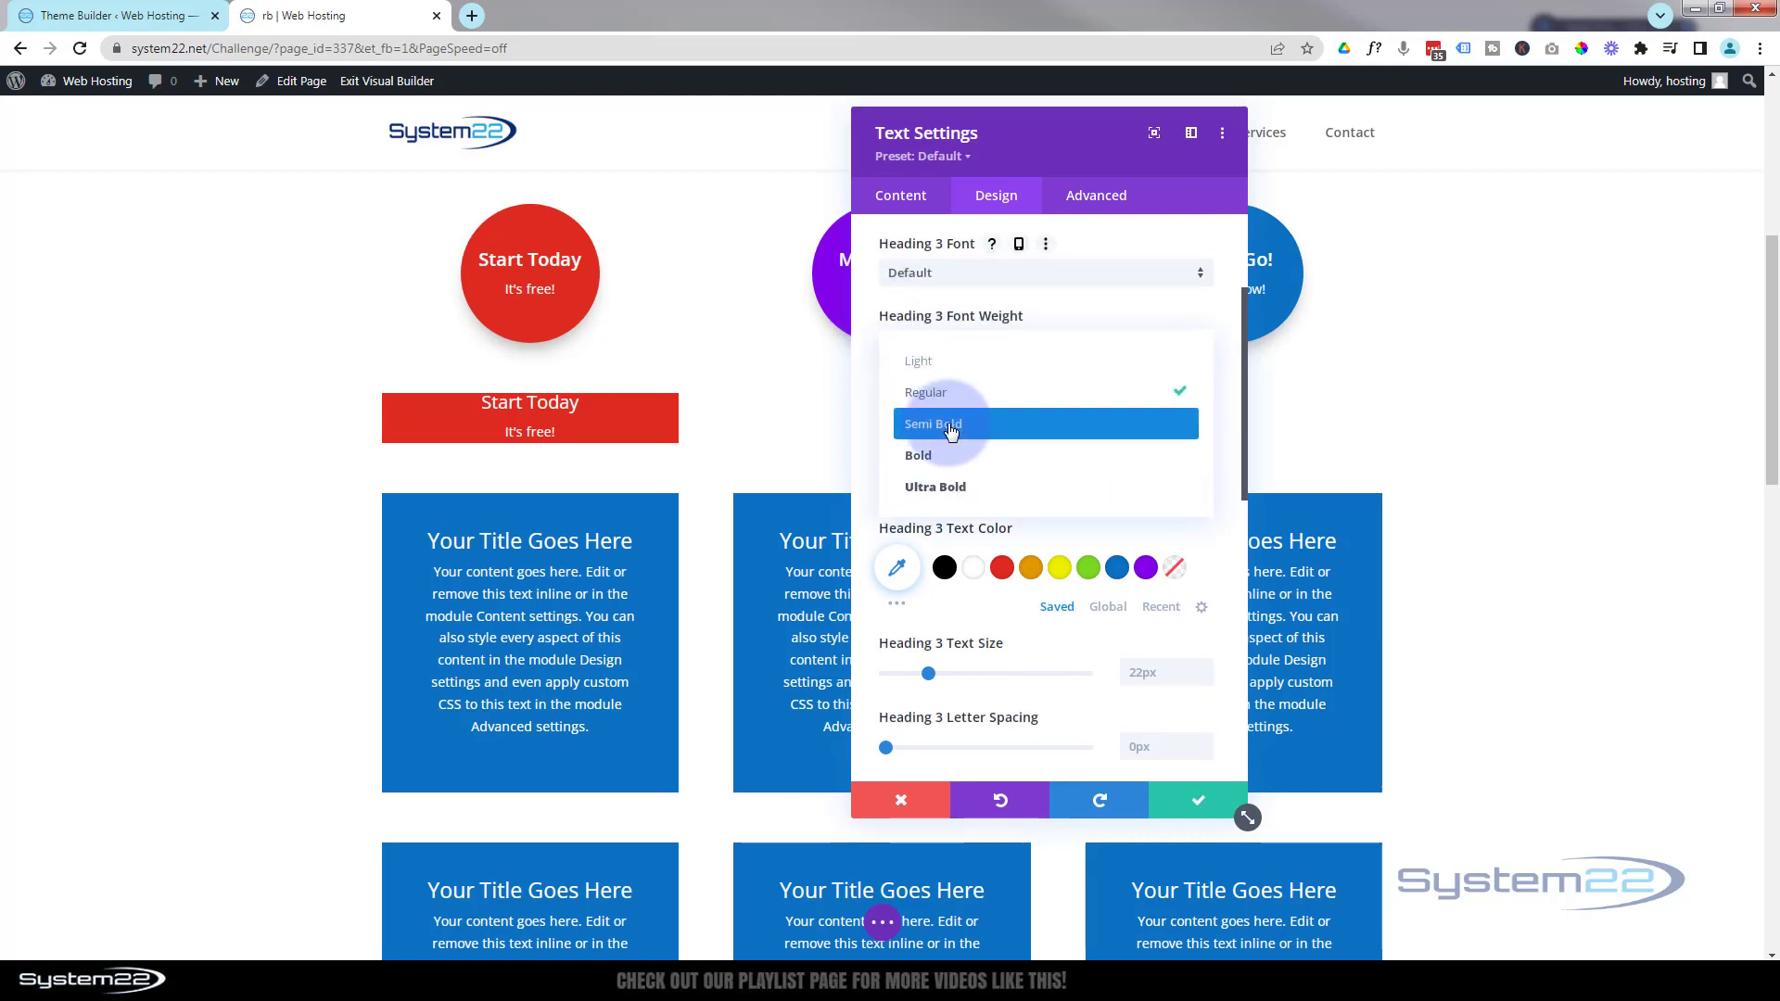
click(952, 430)
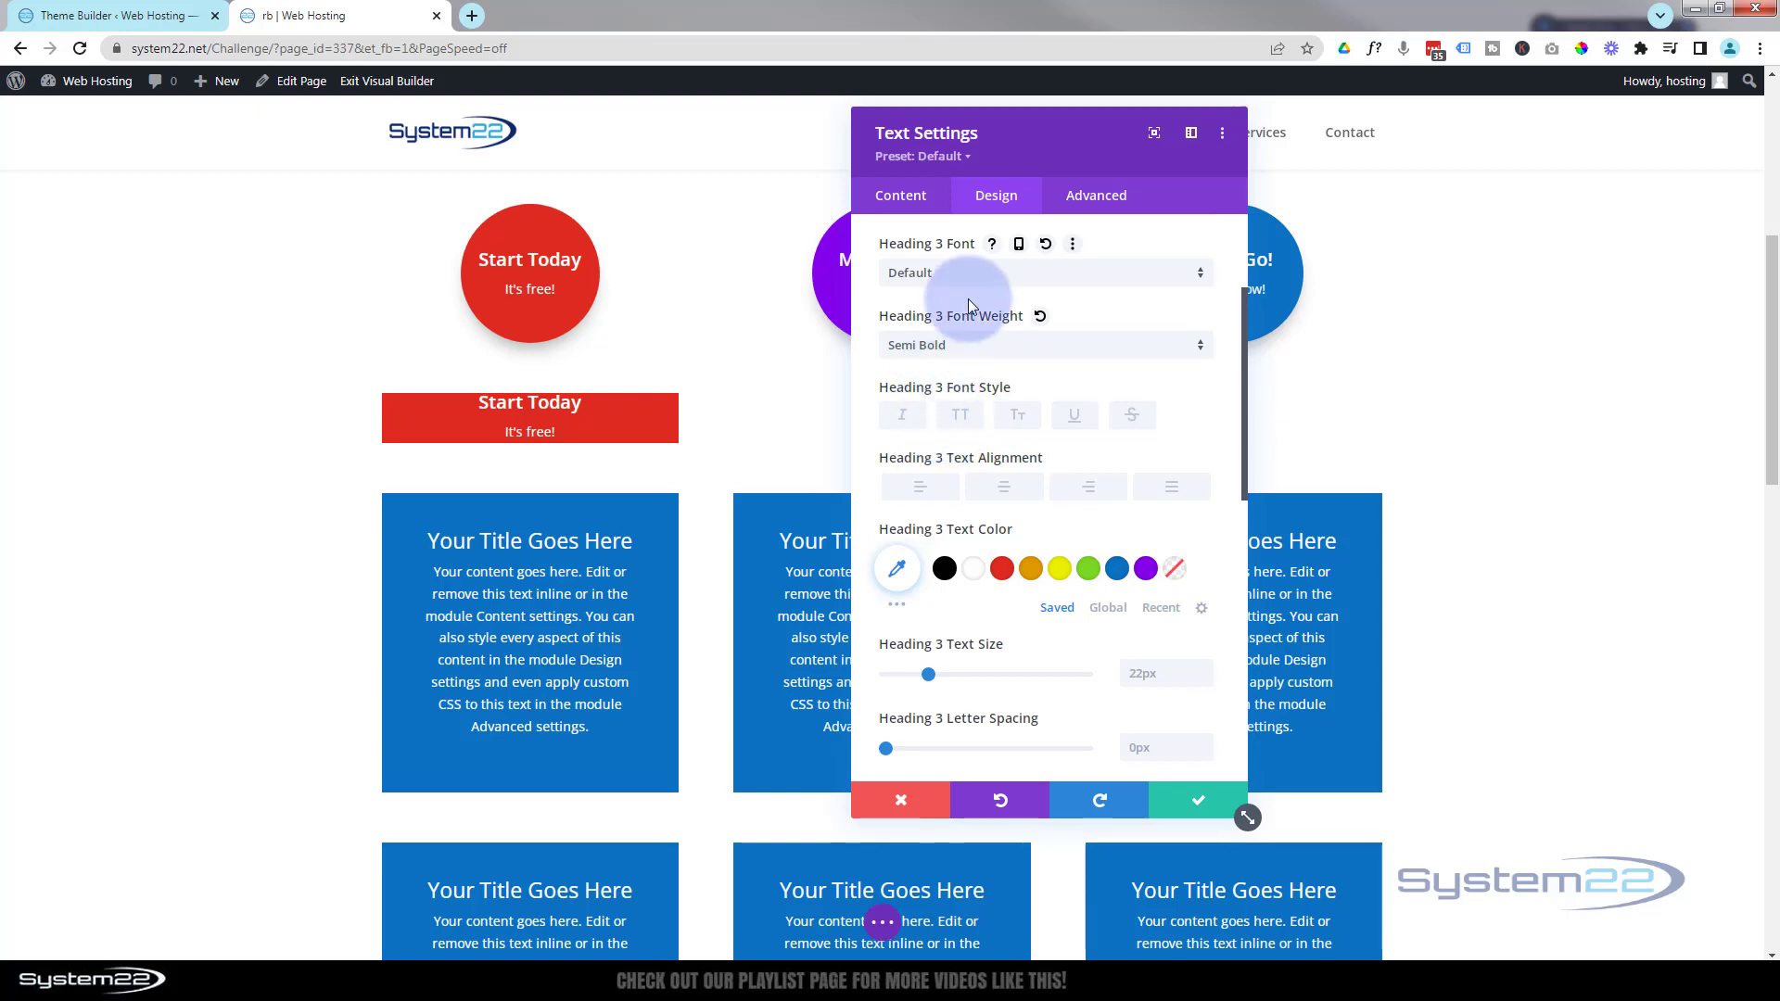
click(971, 273)
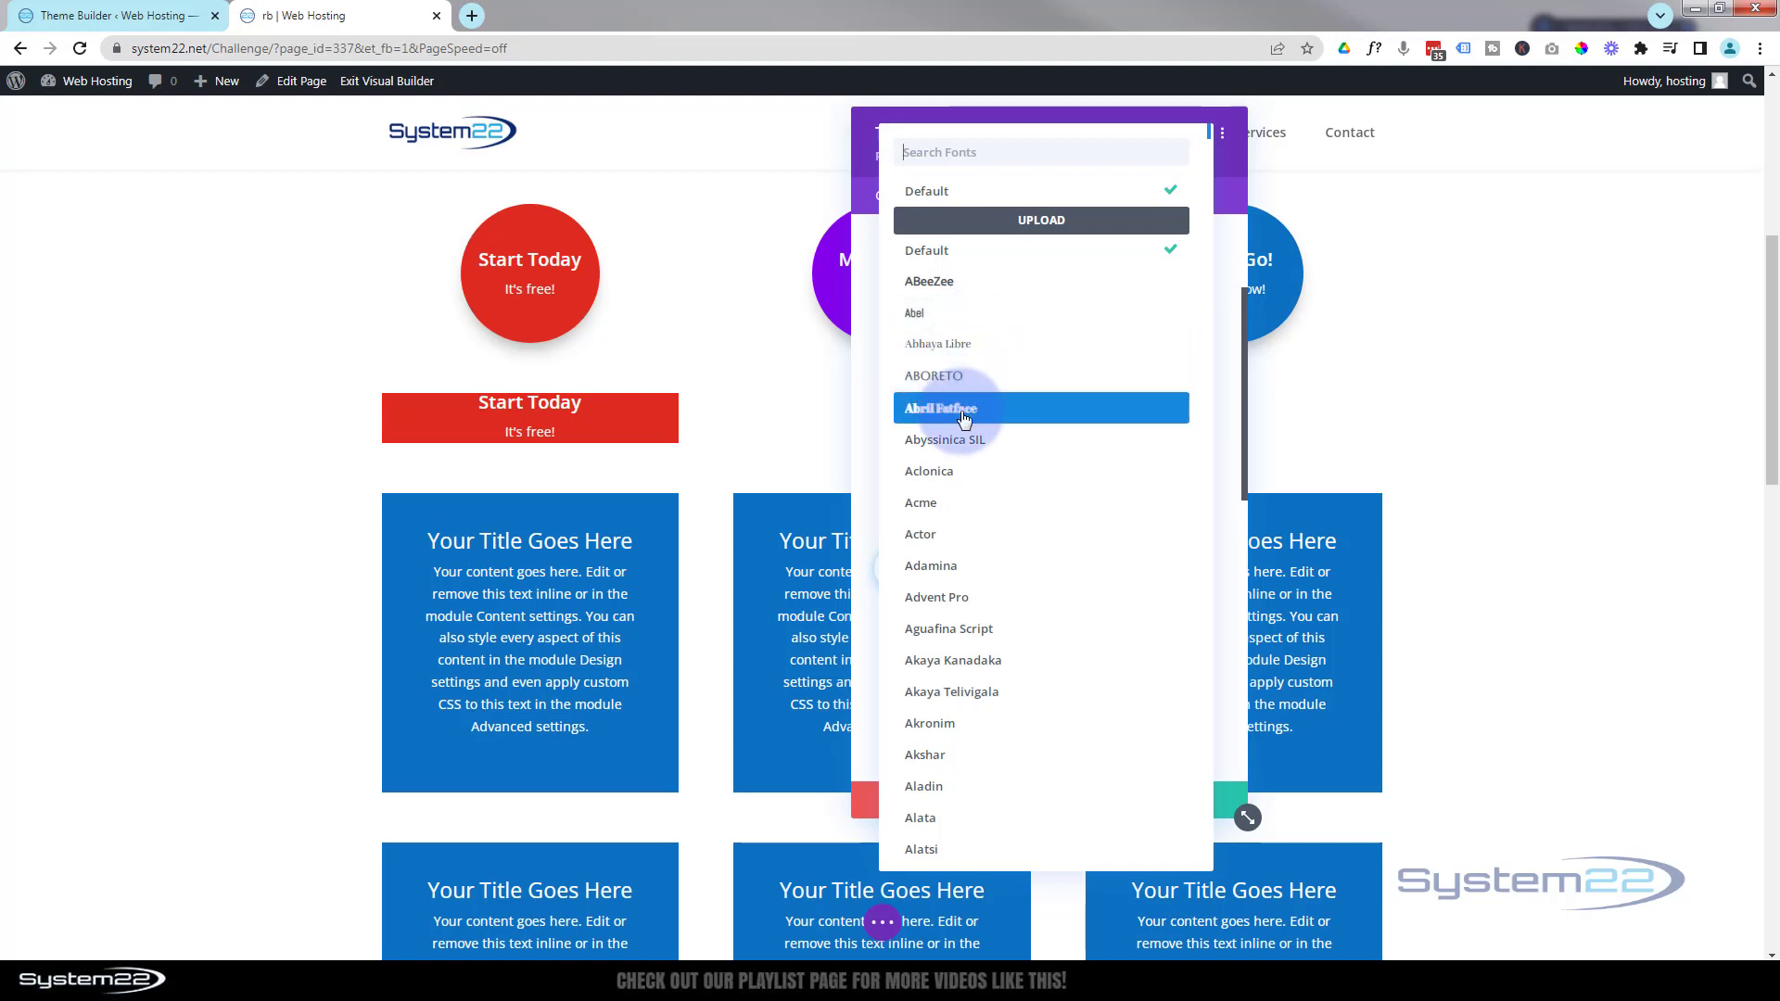
click(865, 369)
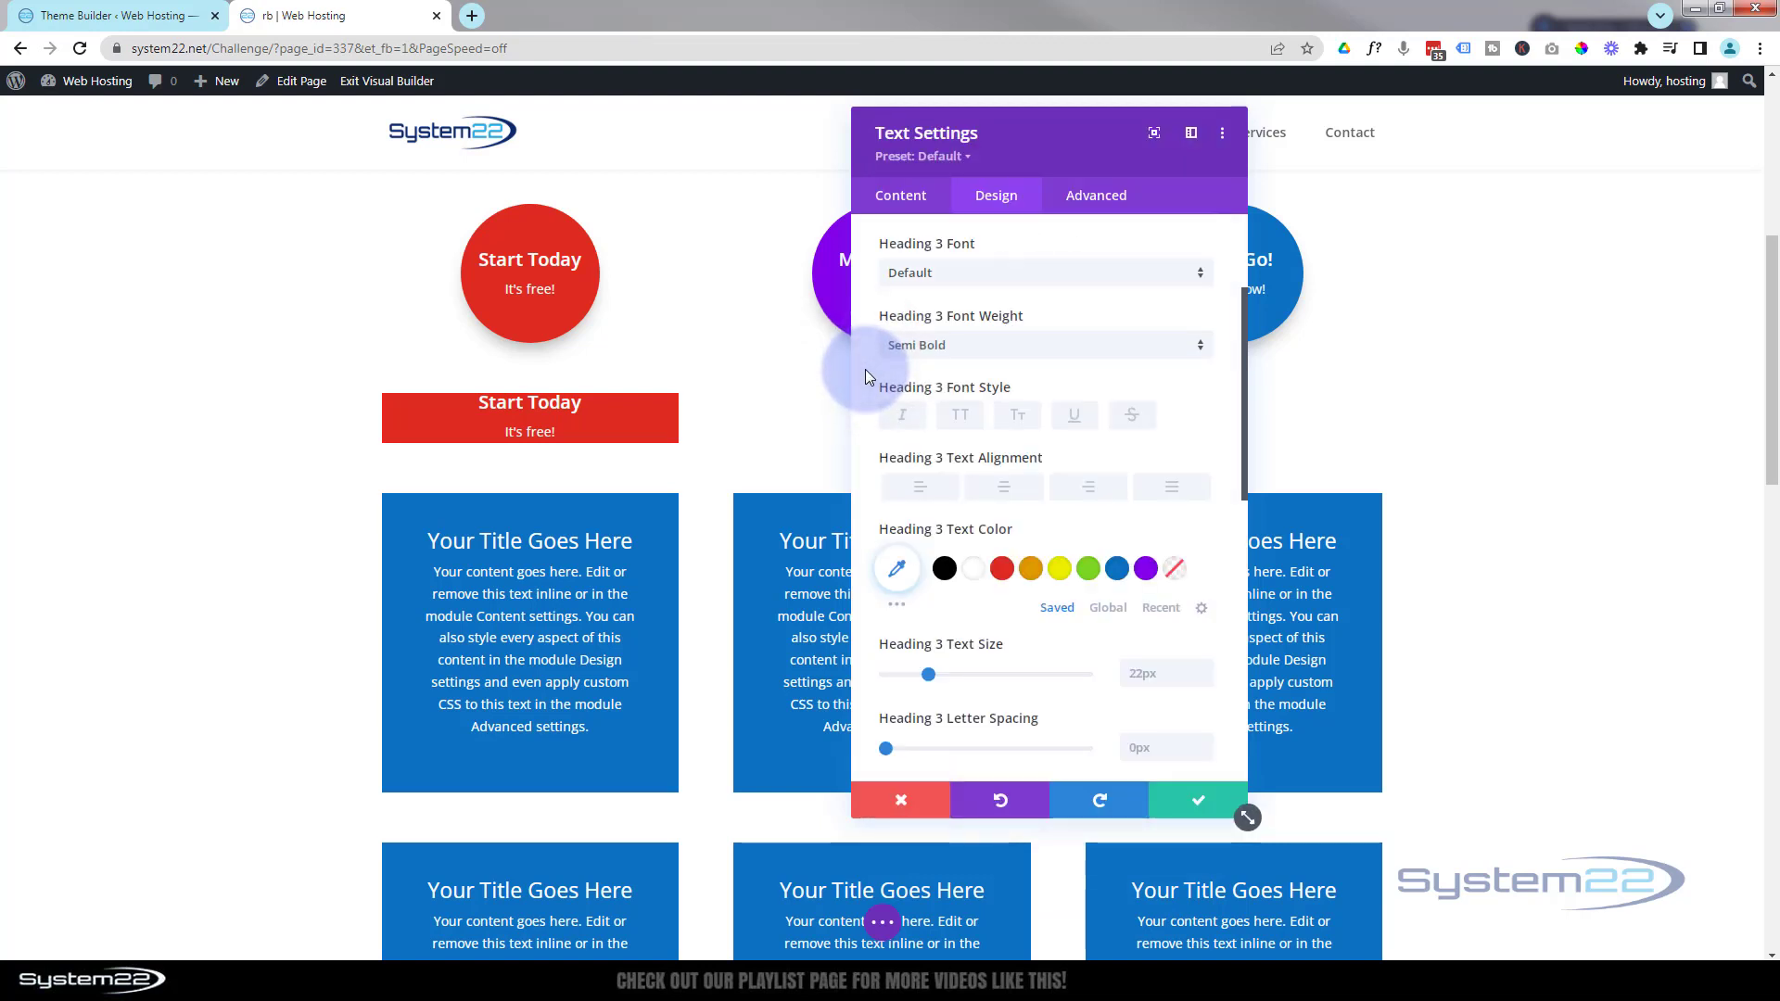
click(541, 441)
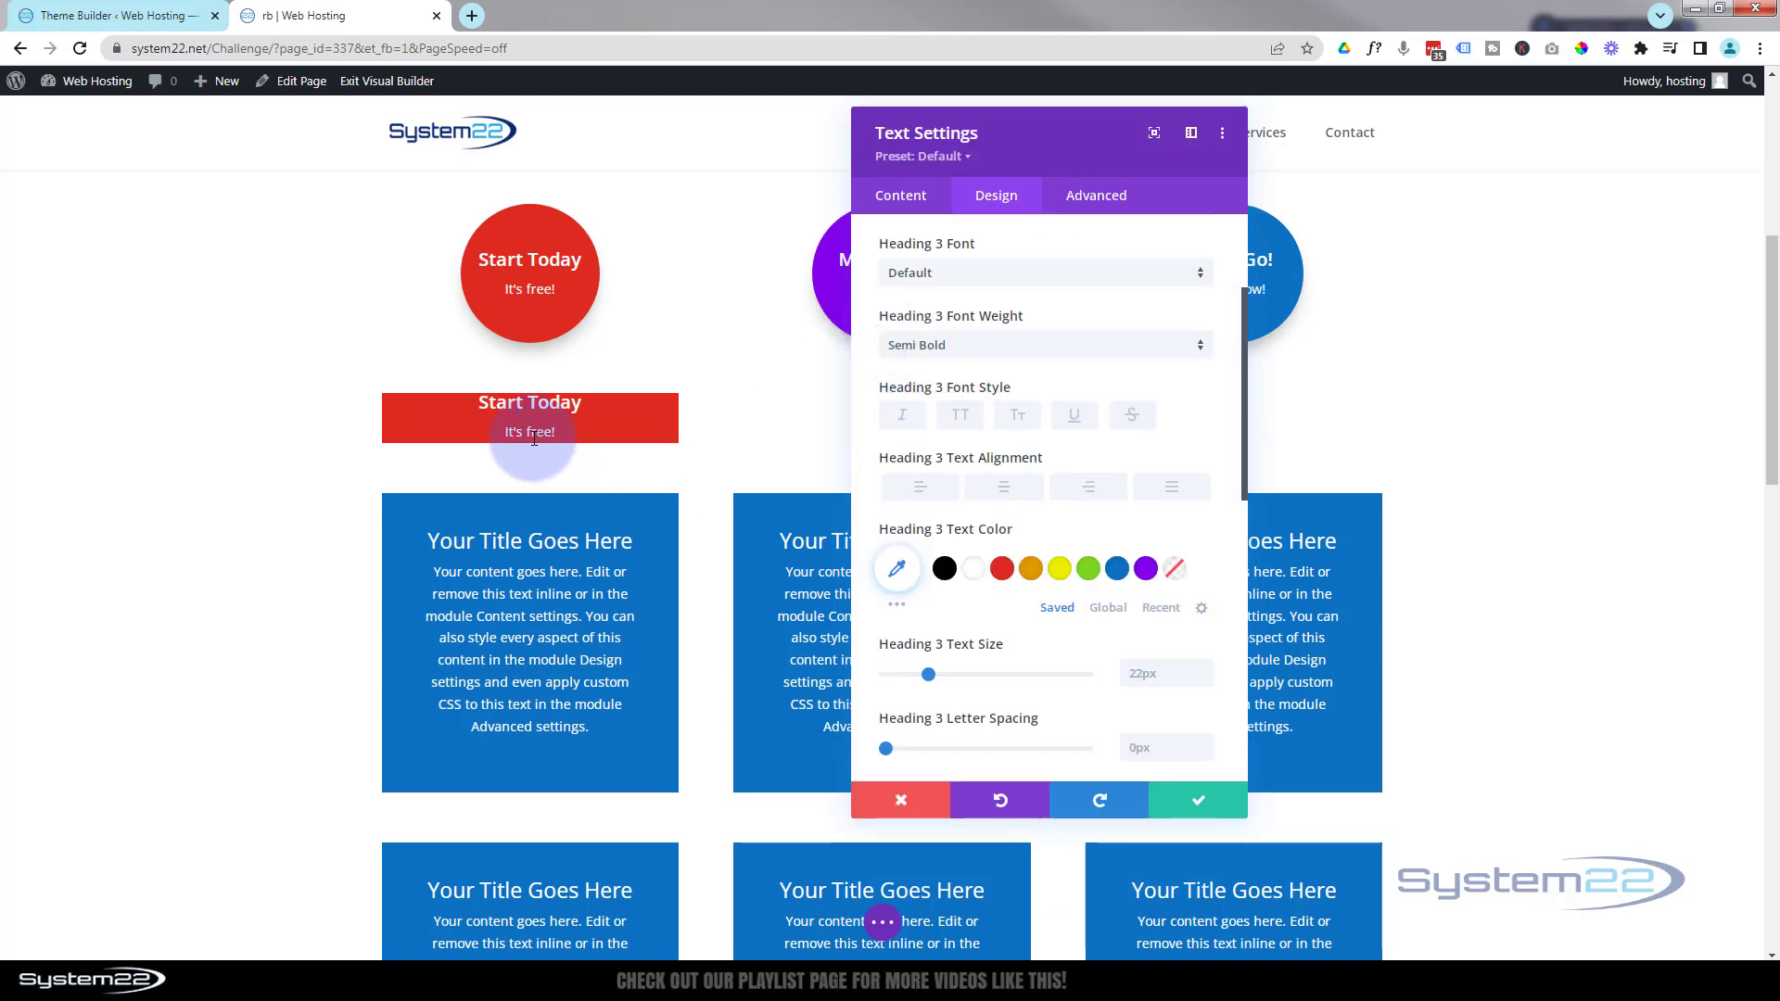
click(524, 428)
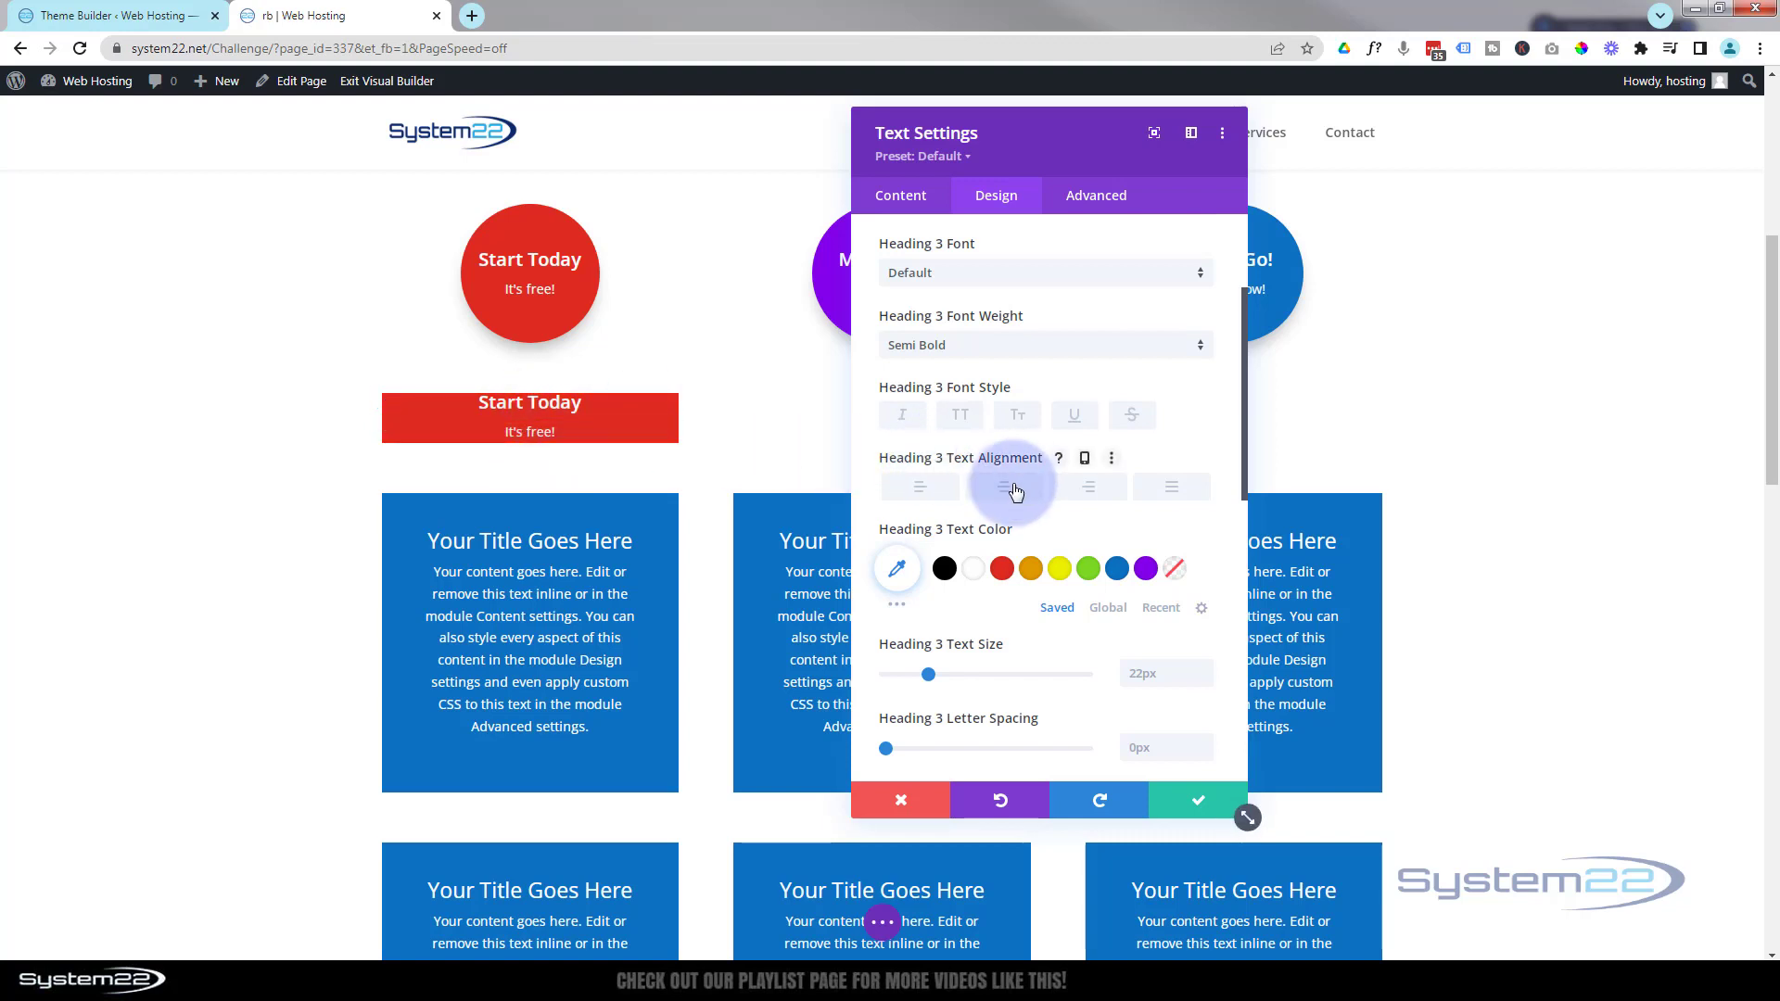
Step: Try a tighter Heading 3 line height of 0.6em and clear the value to restore the default
scroll(1010, 505, down, 3)
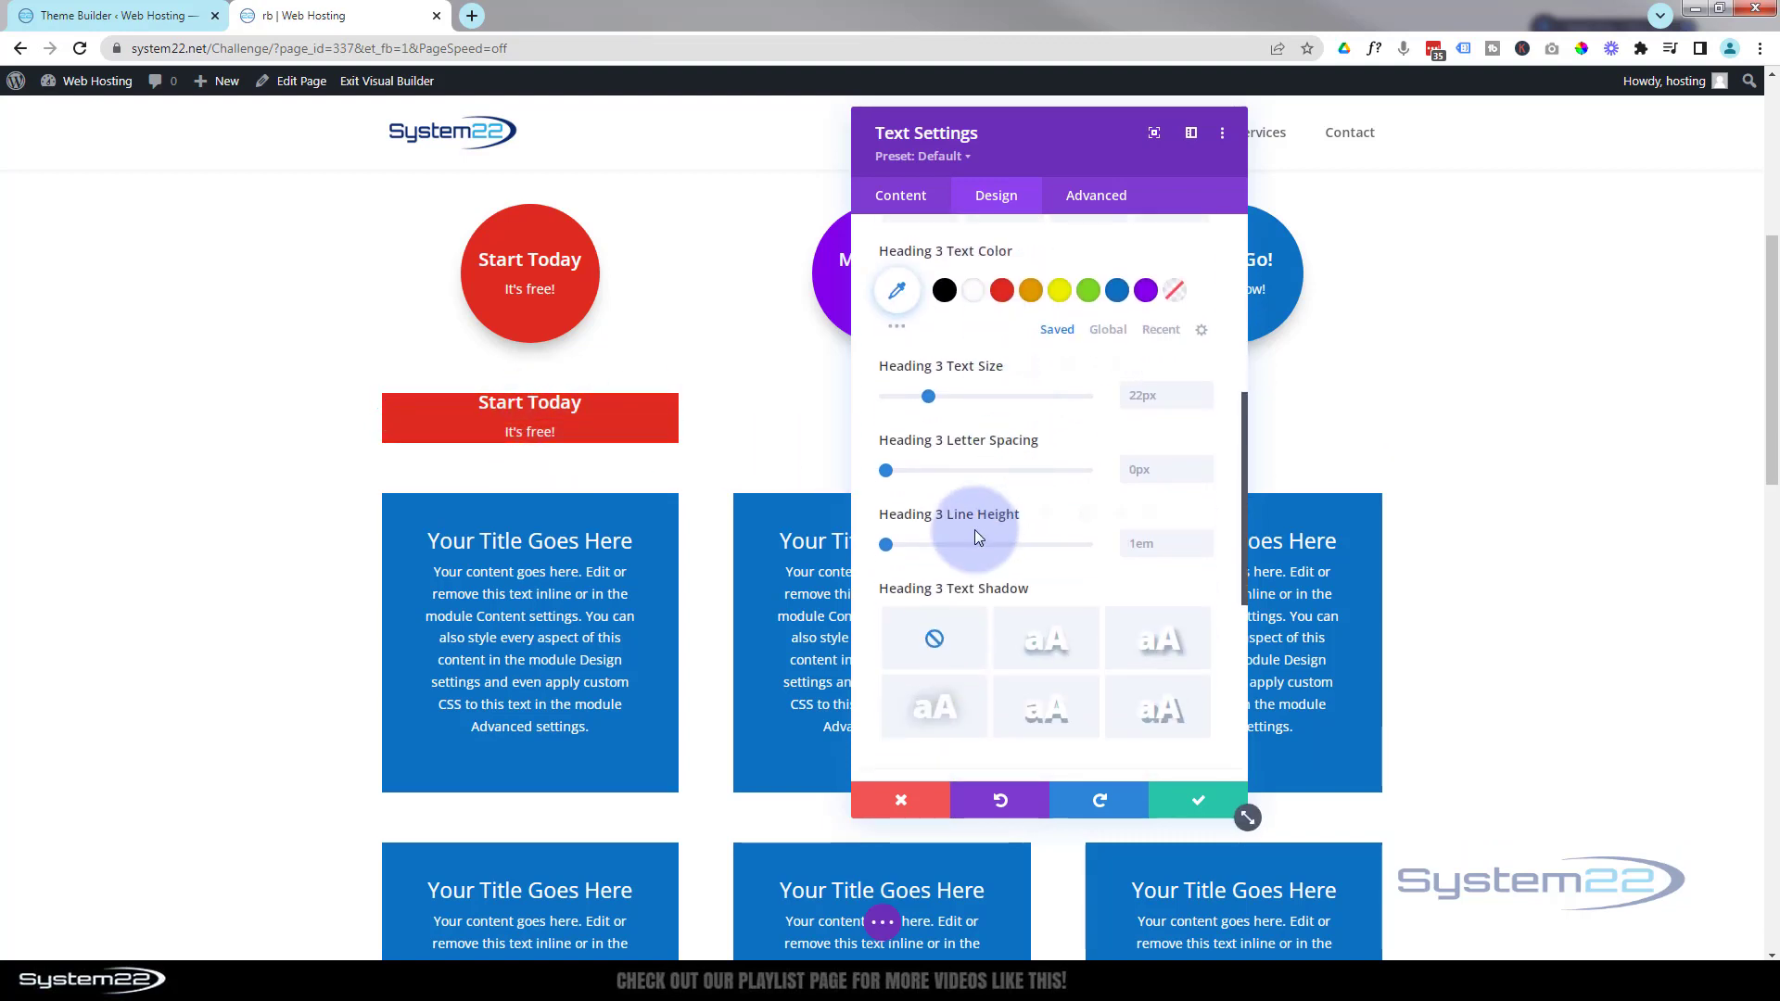
click(1157, 534)
text(0.7em)
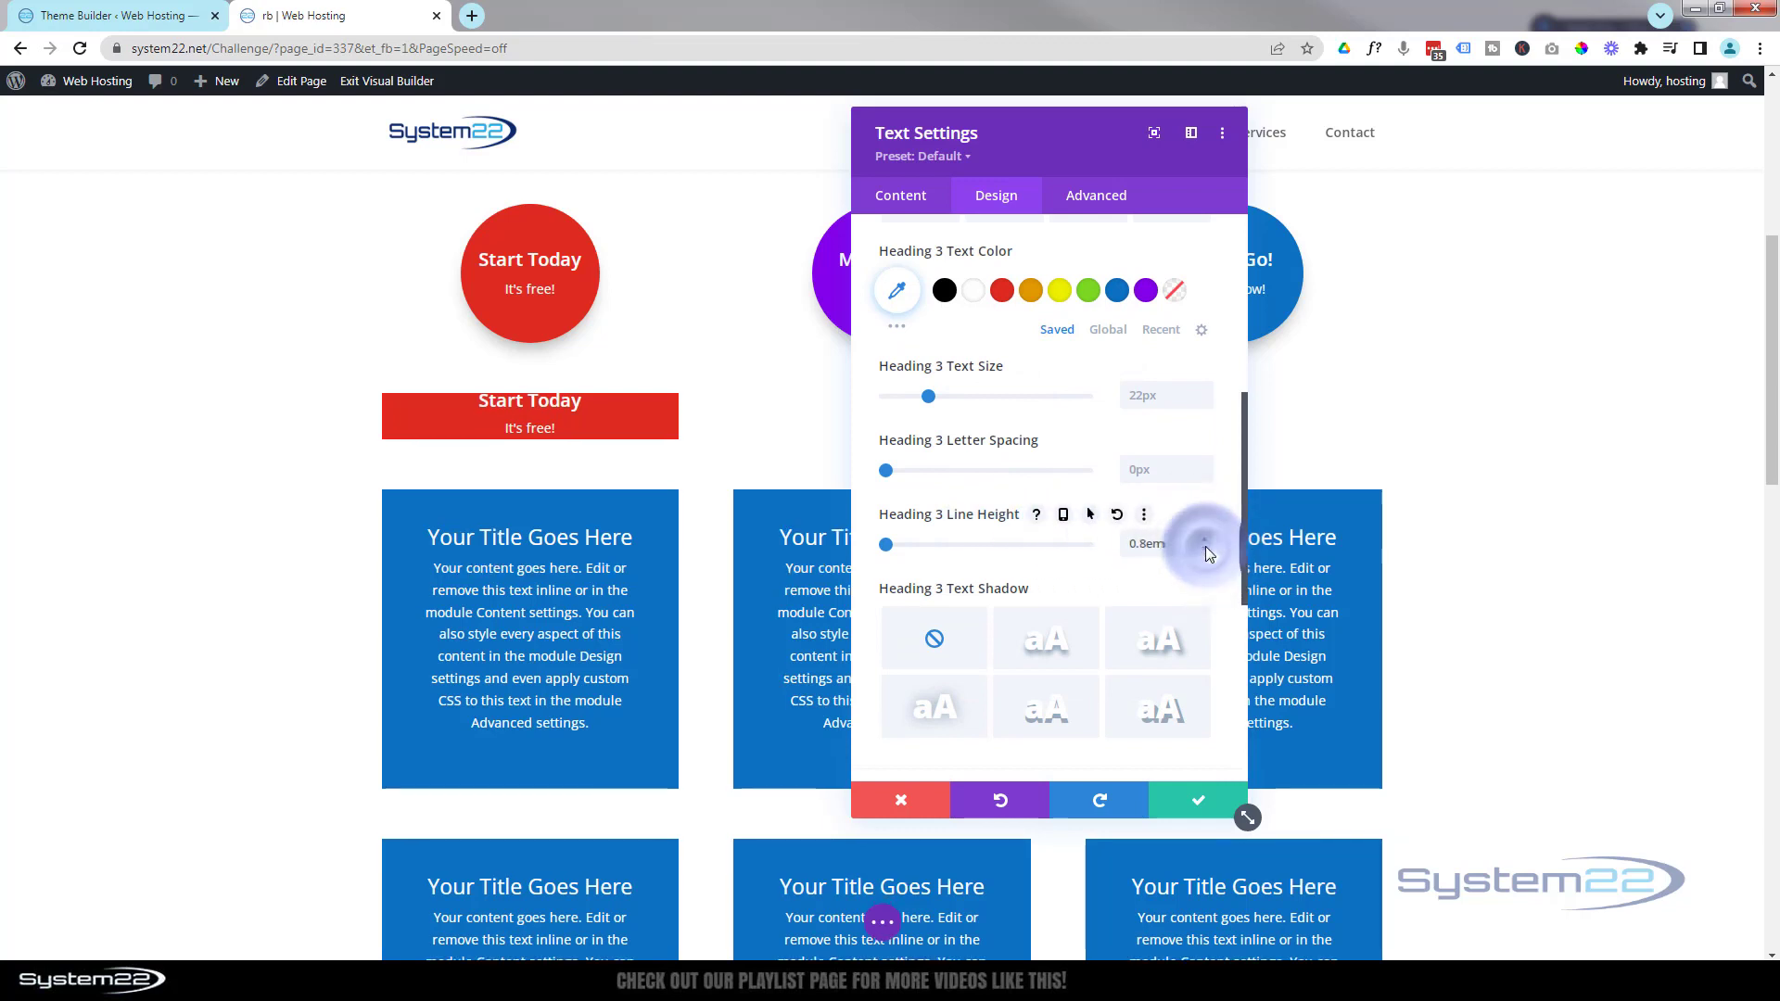
click(1204, 547)
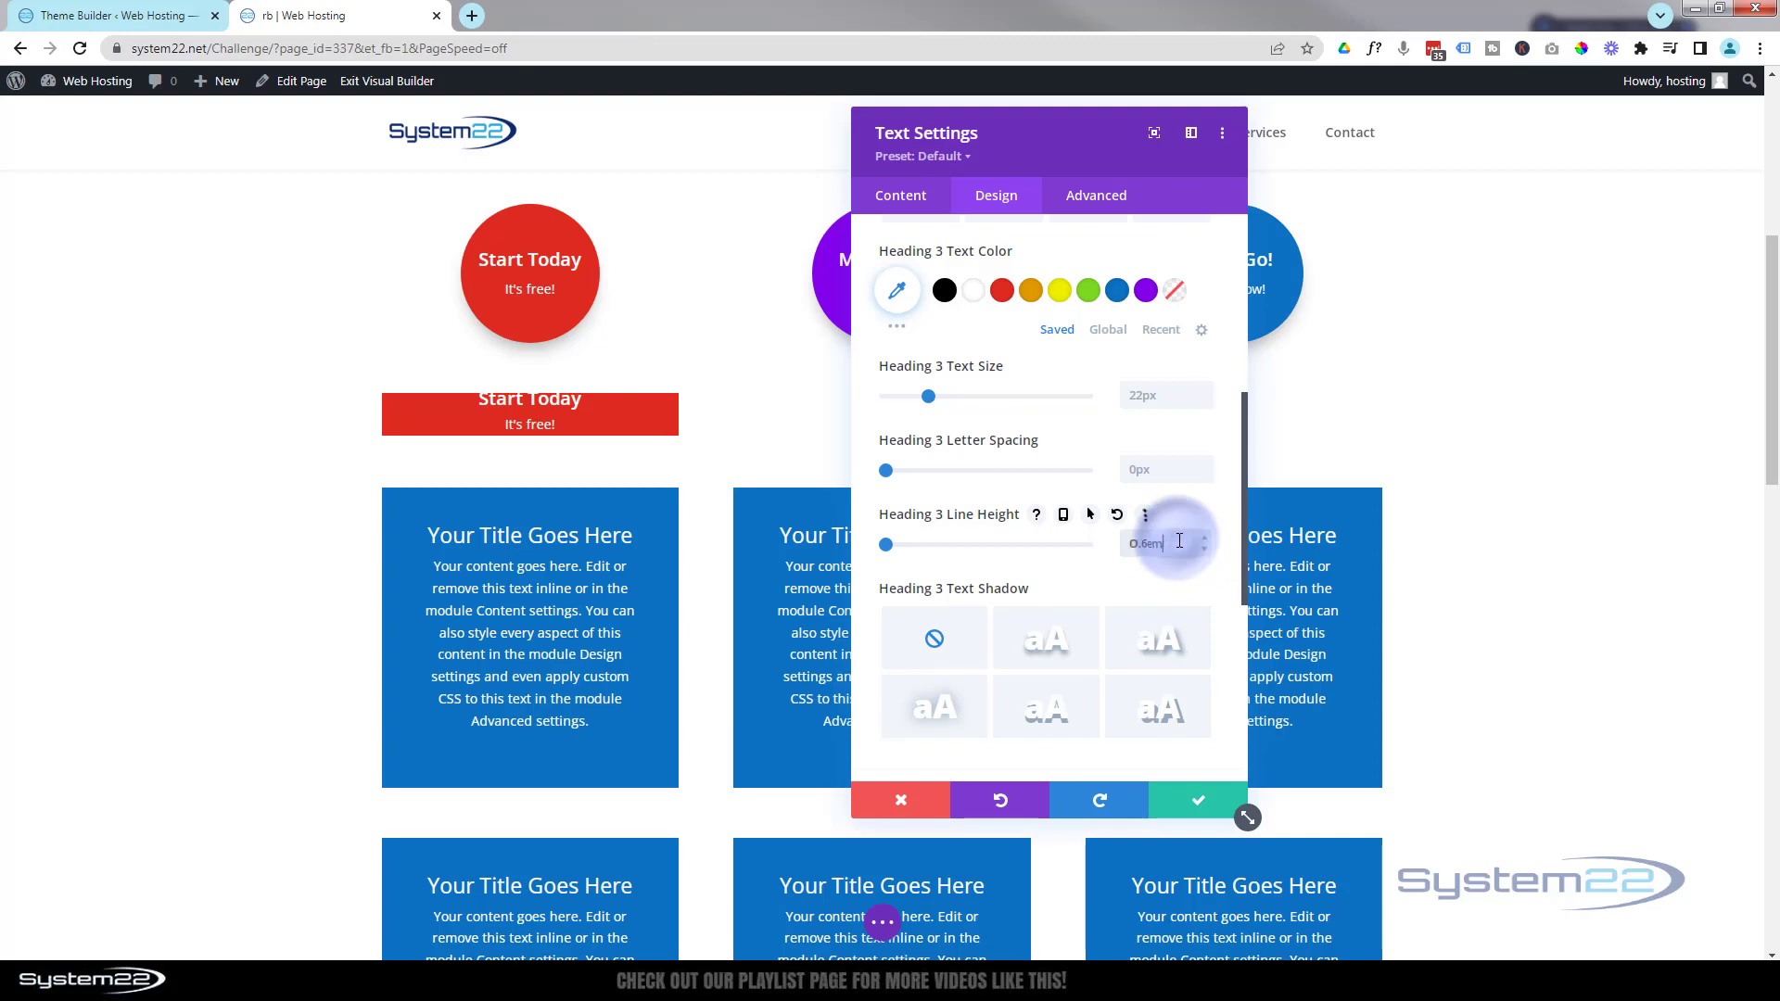
drag(1166, 546, 1133, 545)
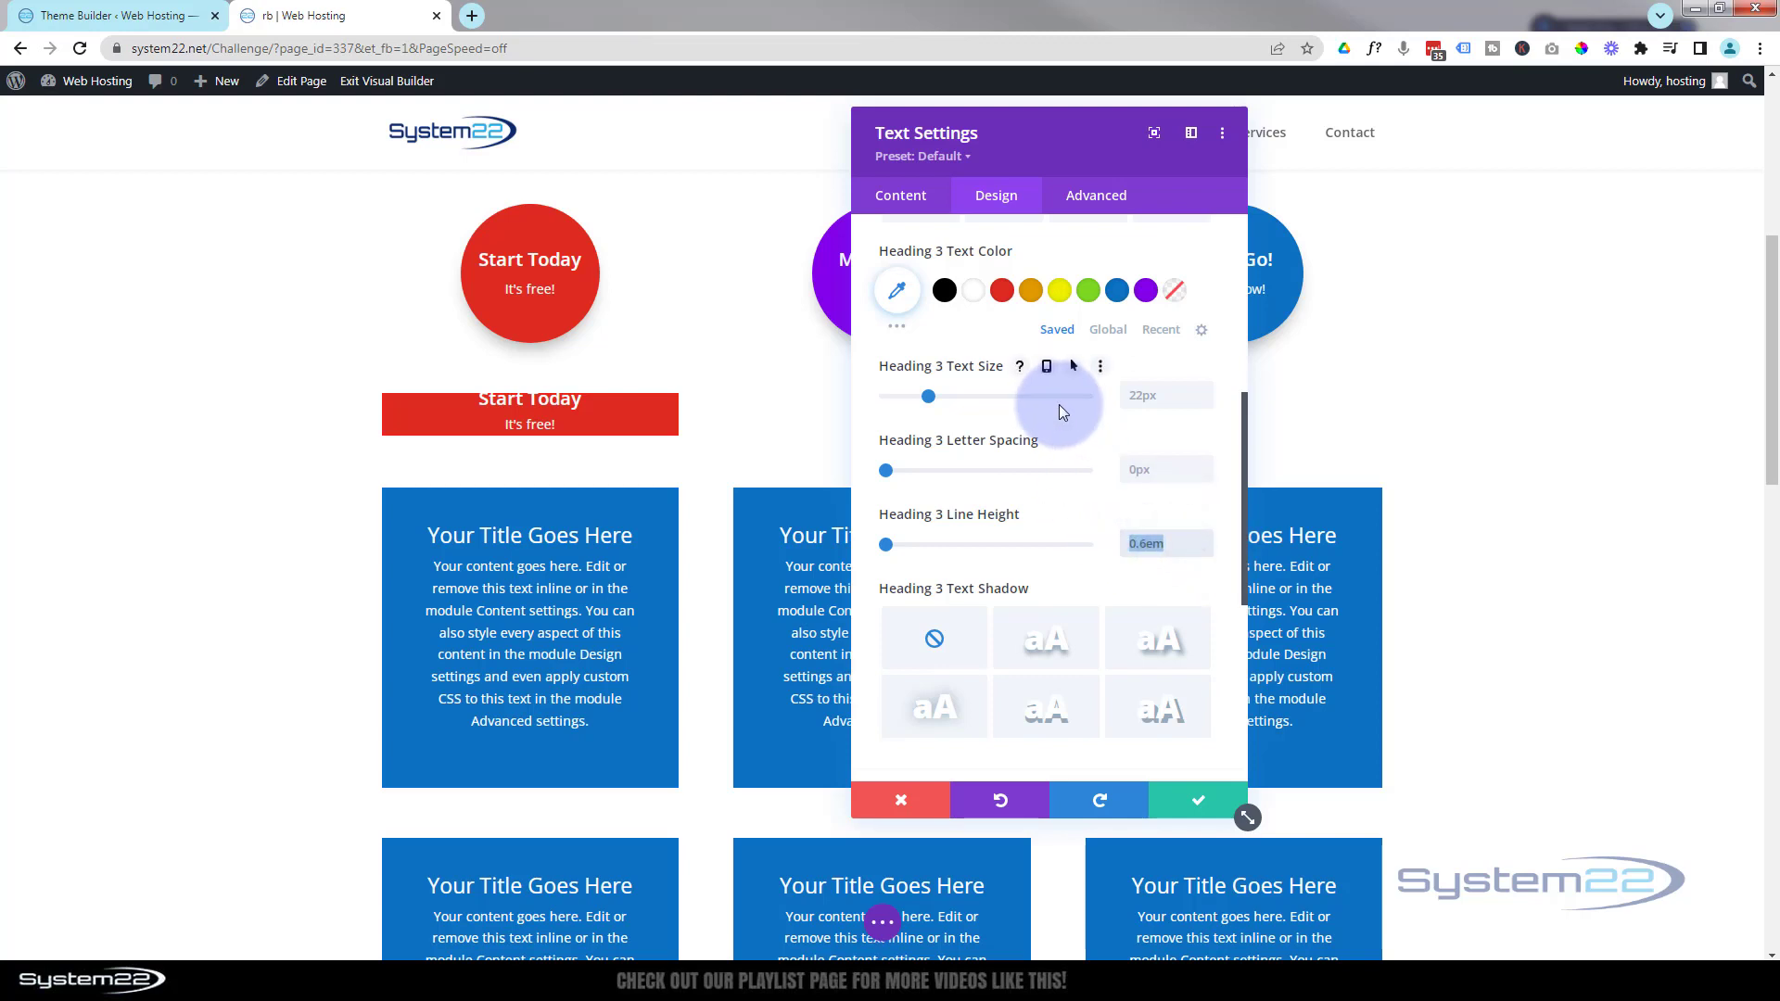
key(BackSpace)
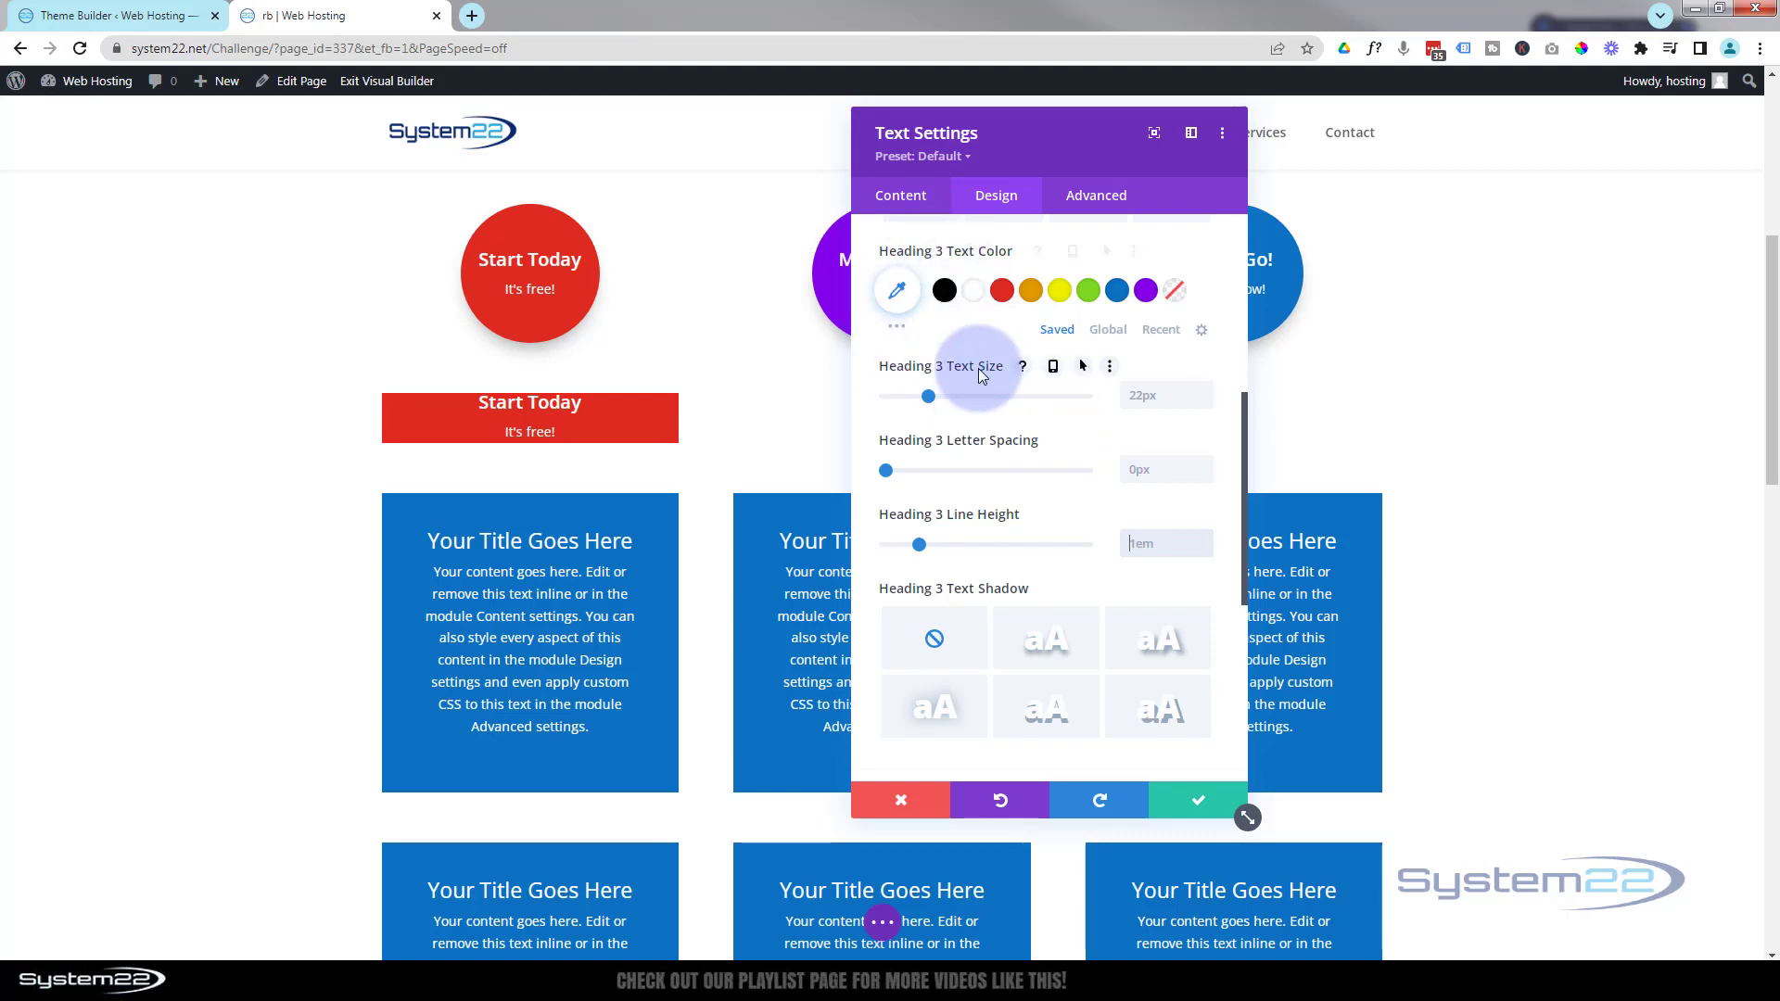
Step: Make the Text module square in its sizing settings, with width and height both set to 150px
scroll(992, 401, down, 4)
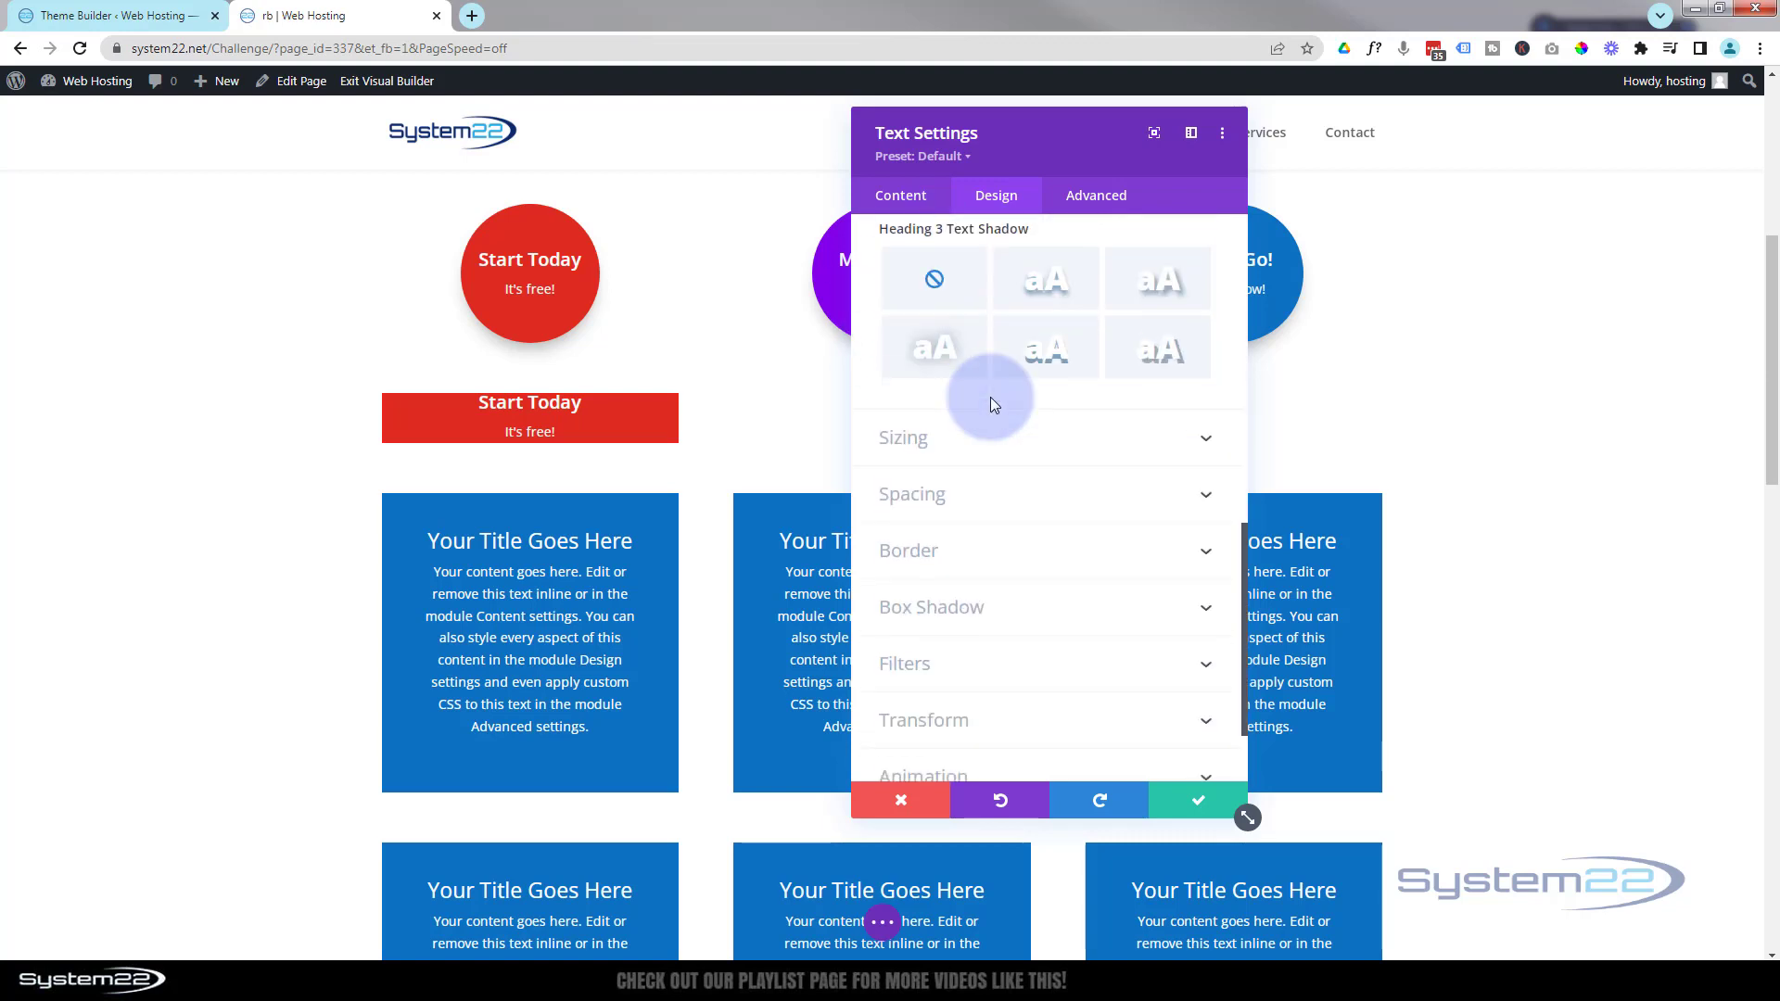
click(976, 425)
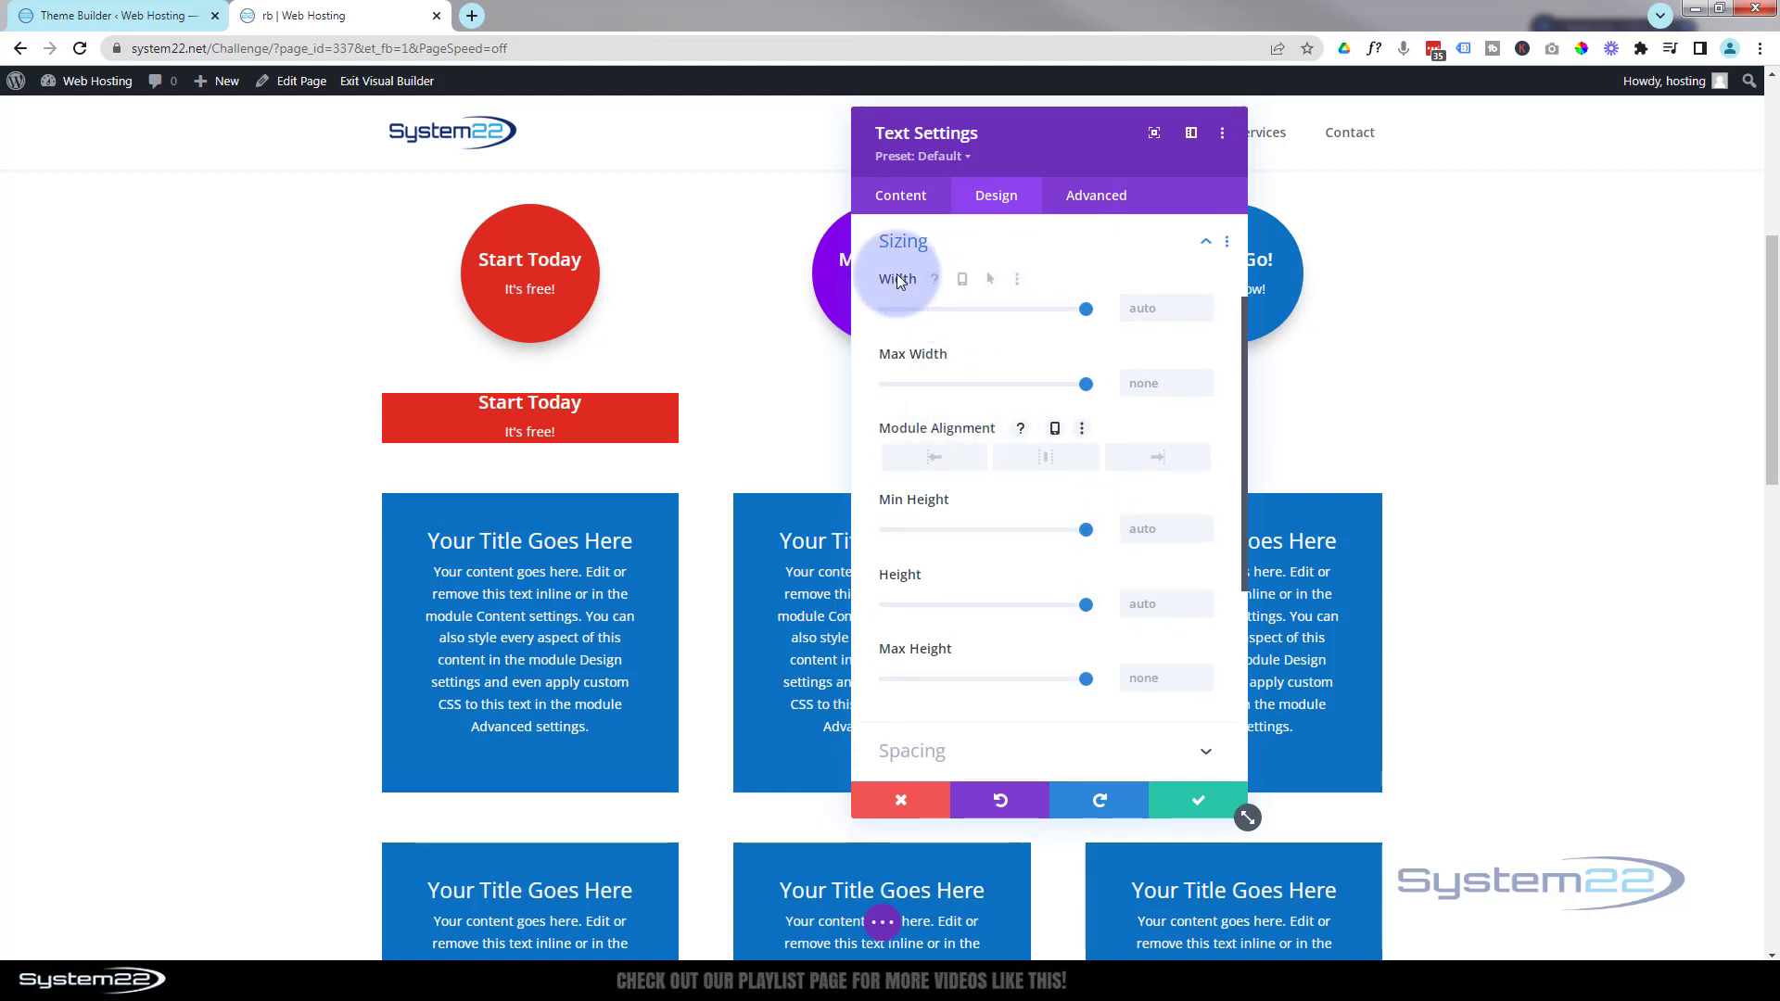
click(1144, 312)
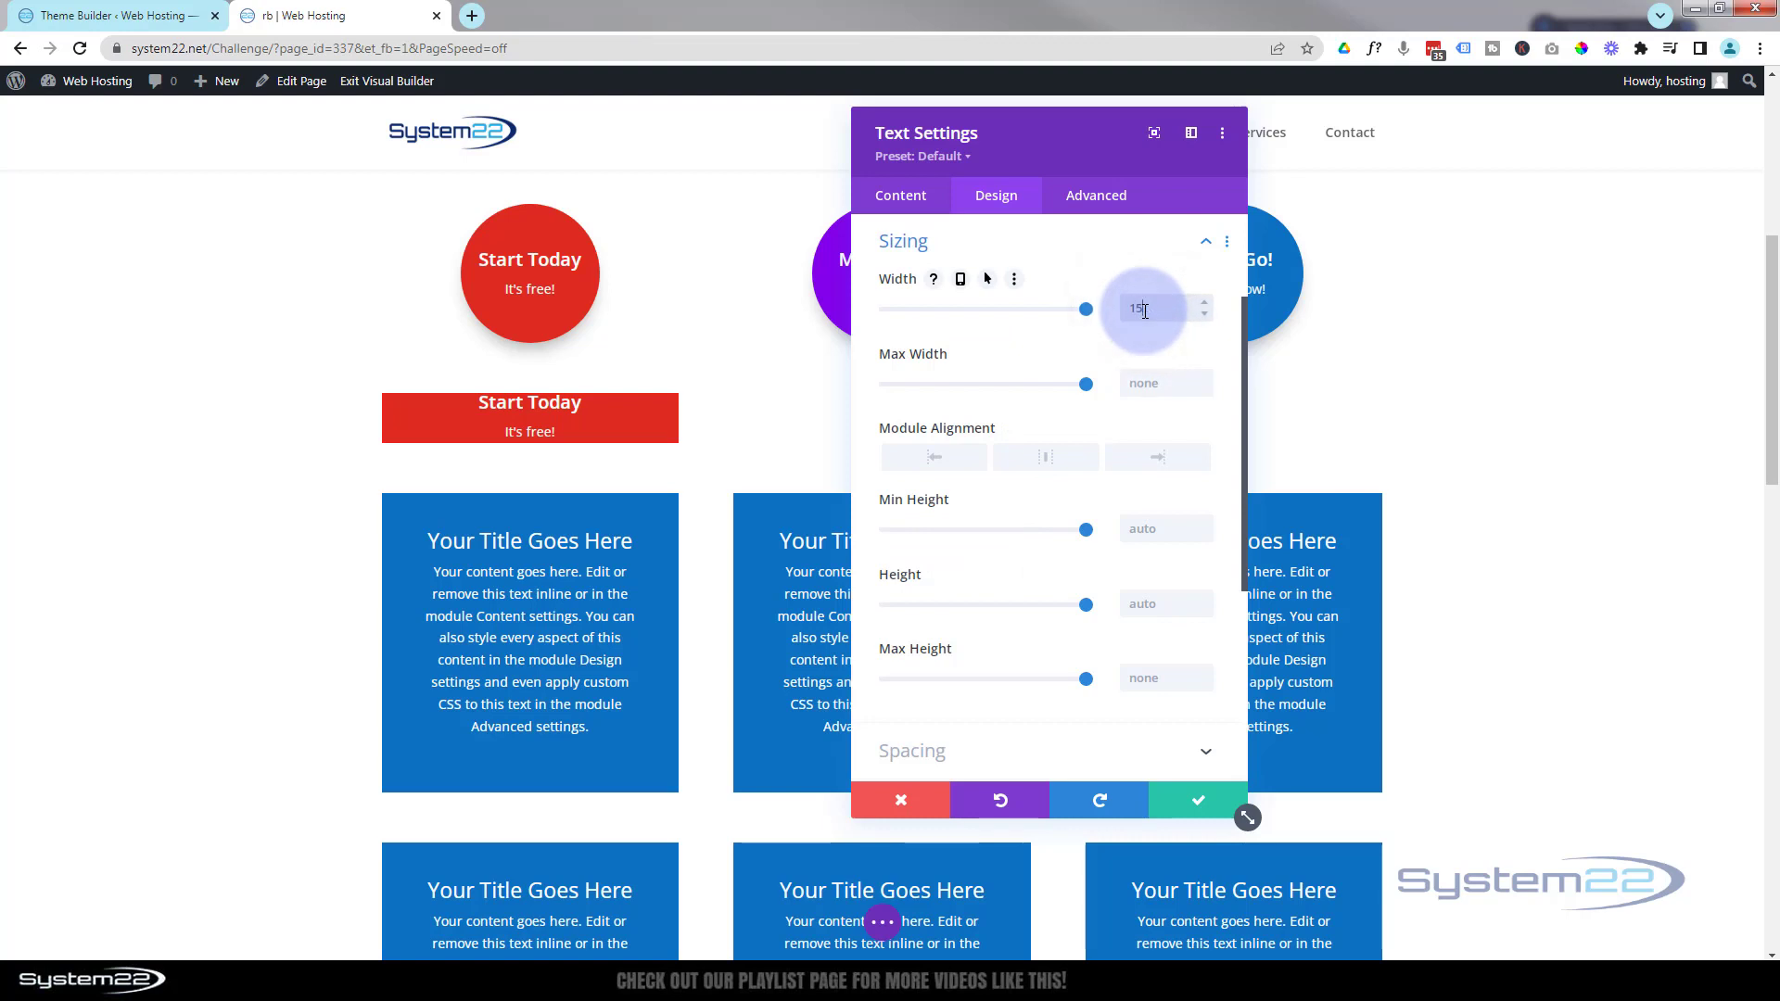
text(150%)
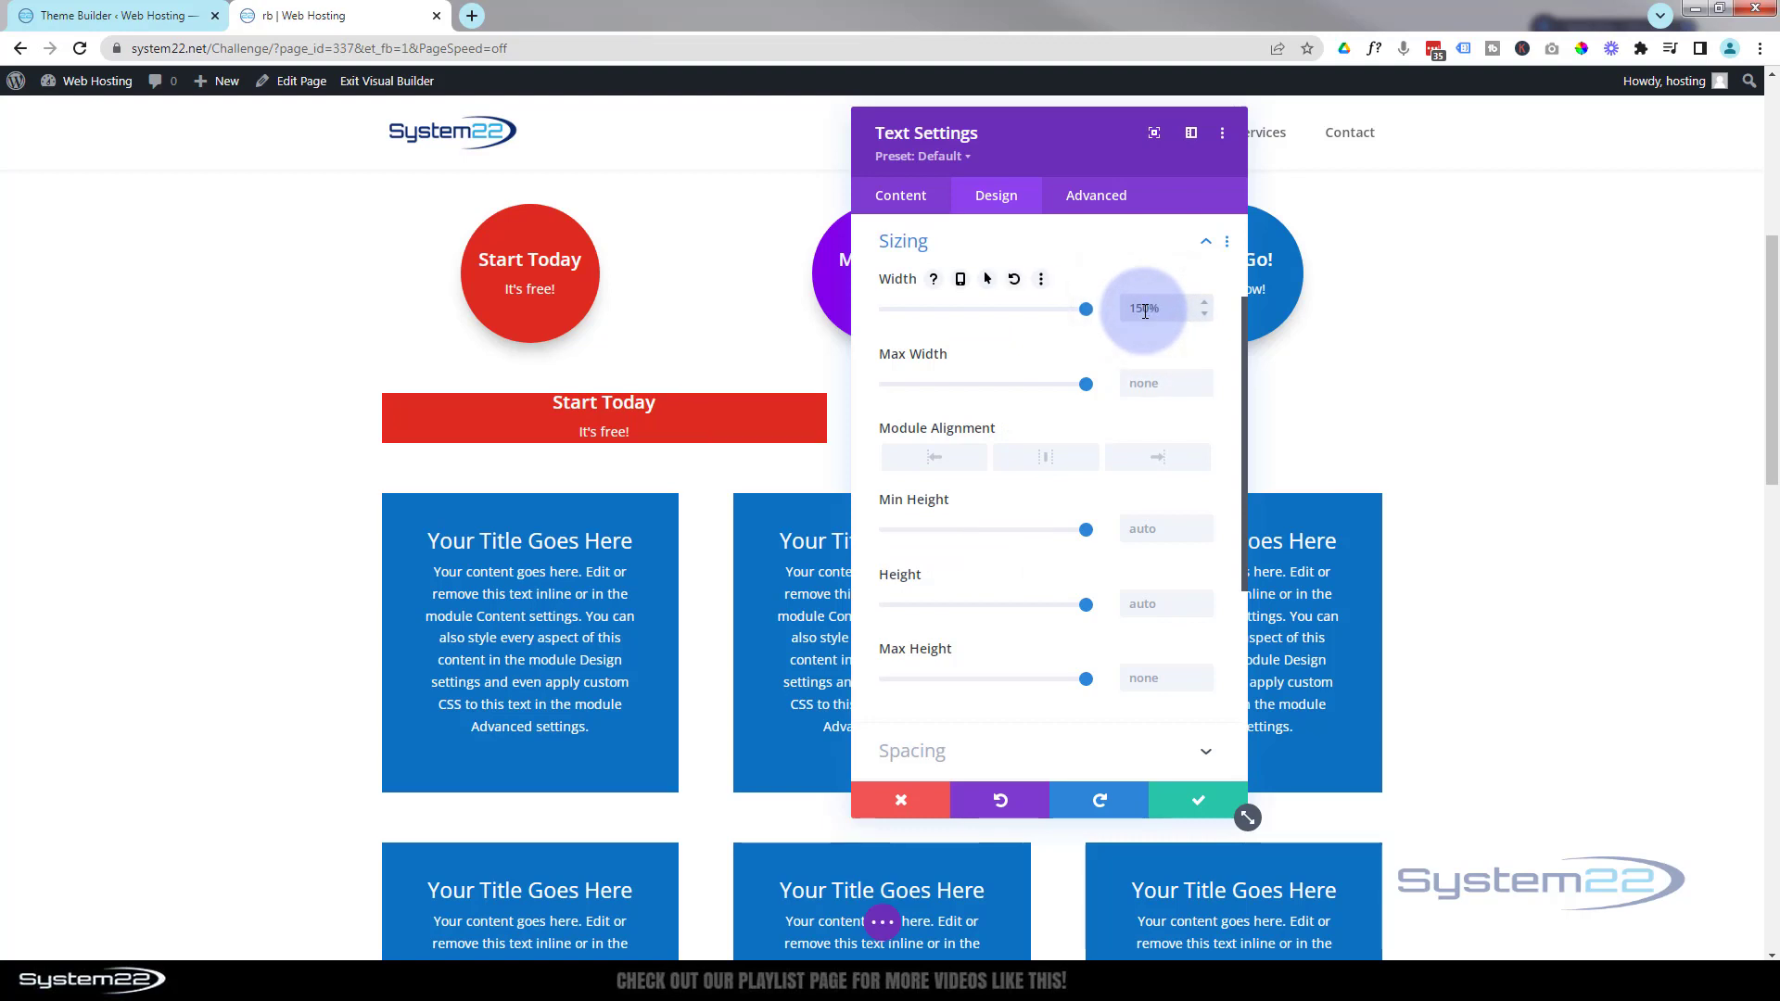
click(1165, 304)
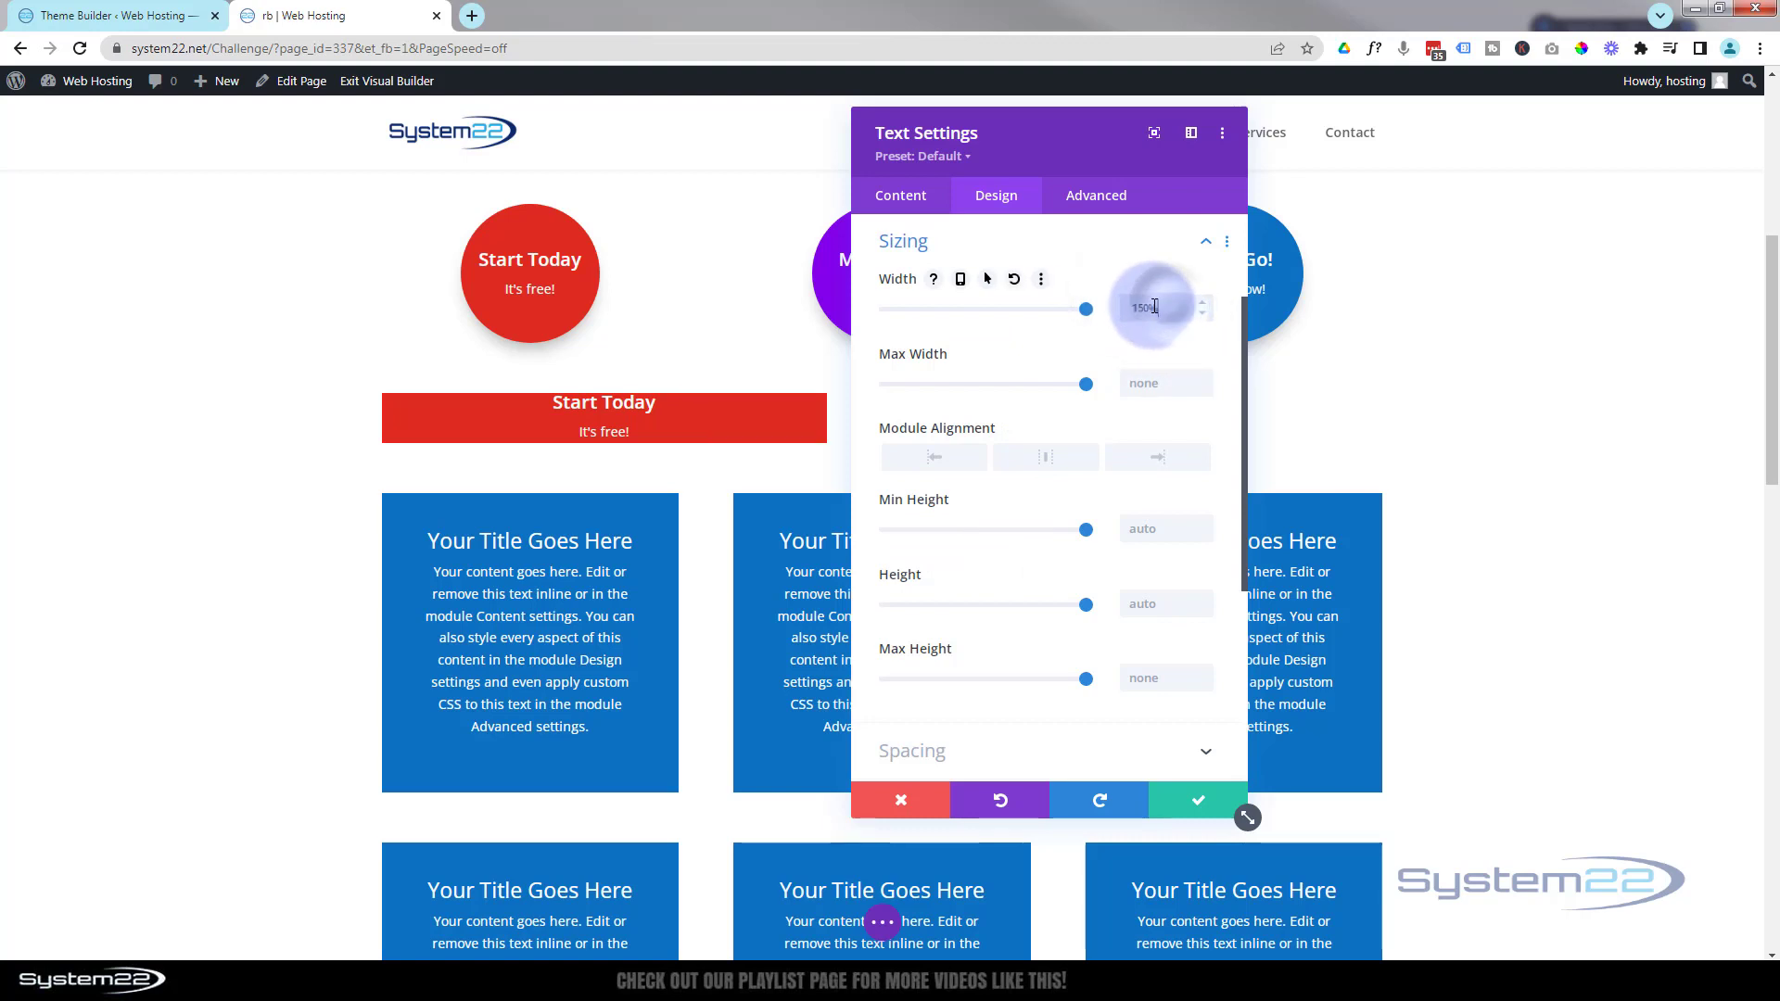
double_click(1155, 306)
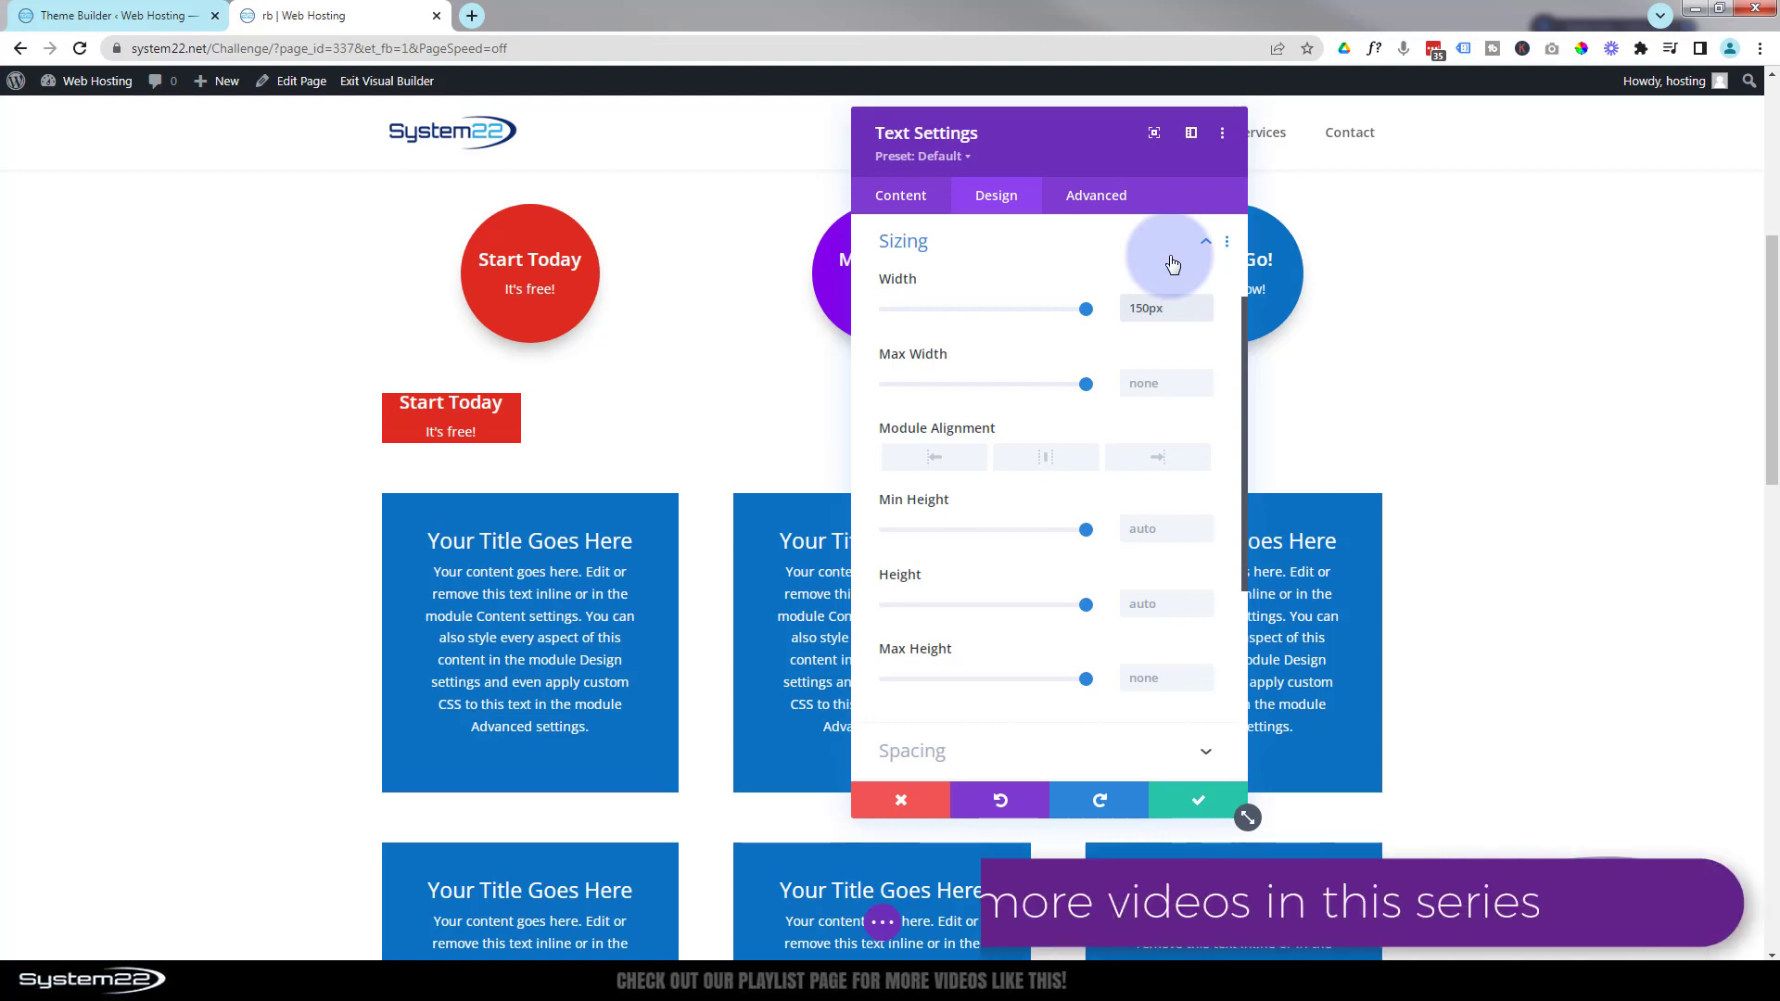
click(1153, 604)
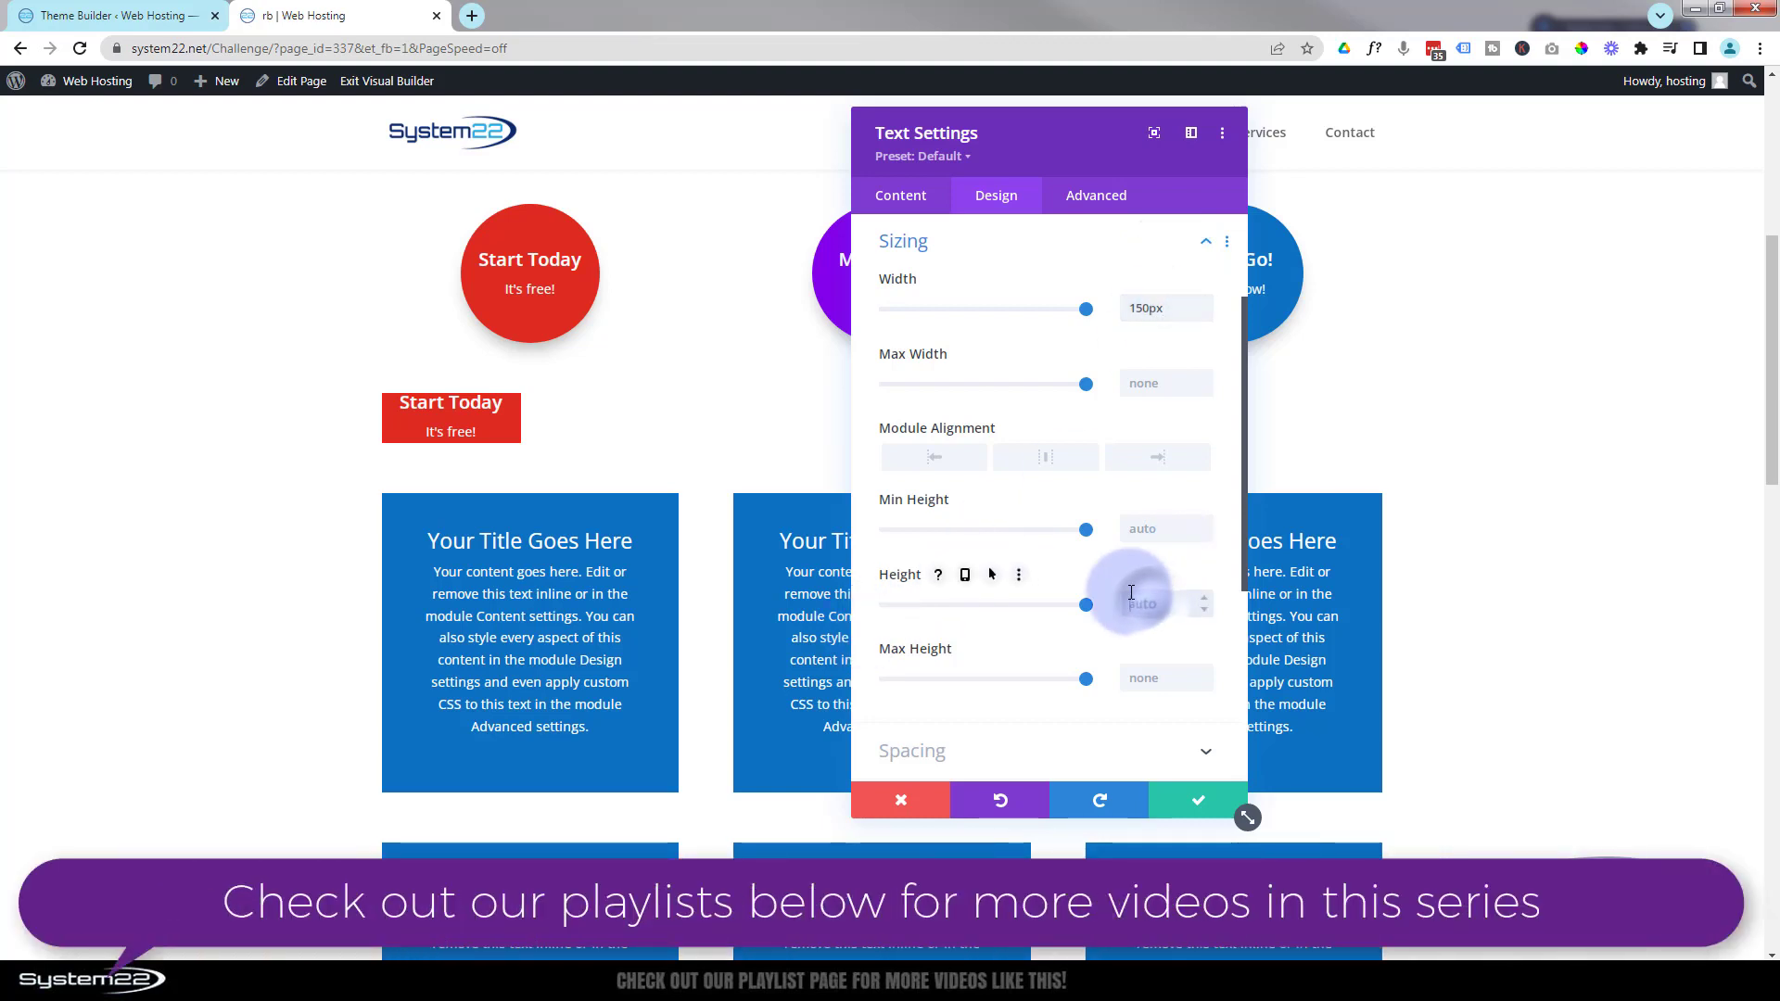
text(150px)
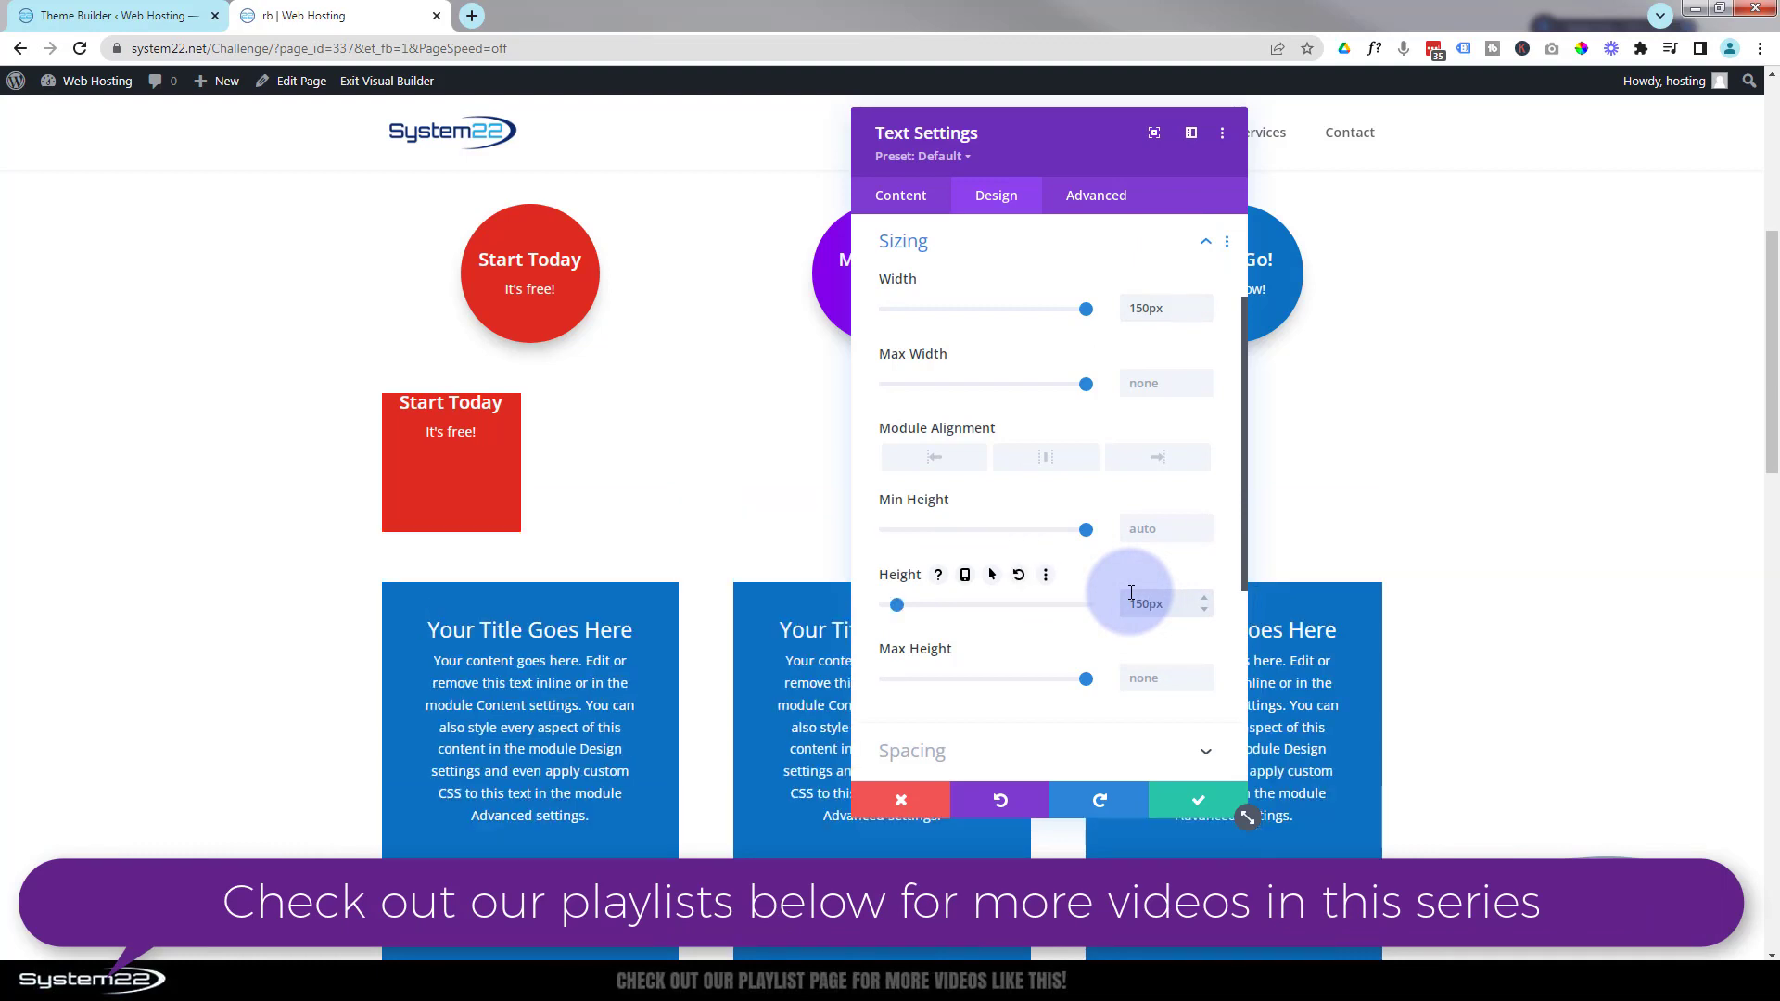
Step: Push the module's text down with a top padding of 50px in its spacing settings
scroll(1115, 584, down, 3)
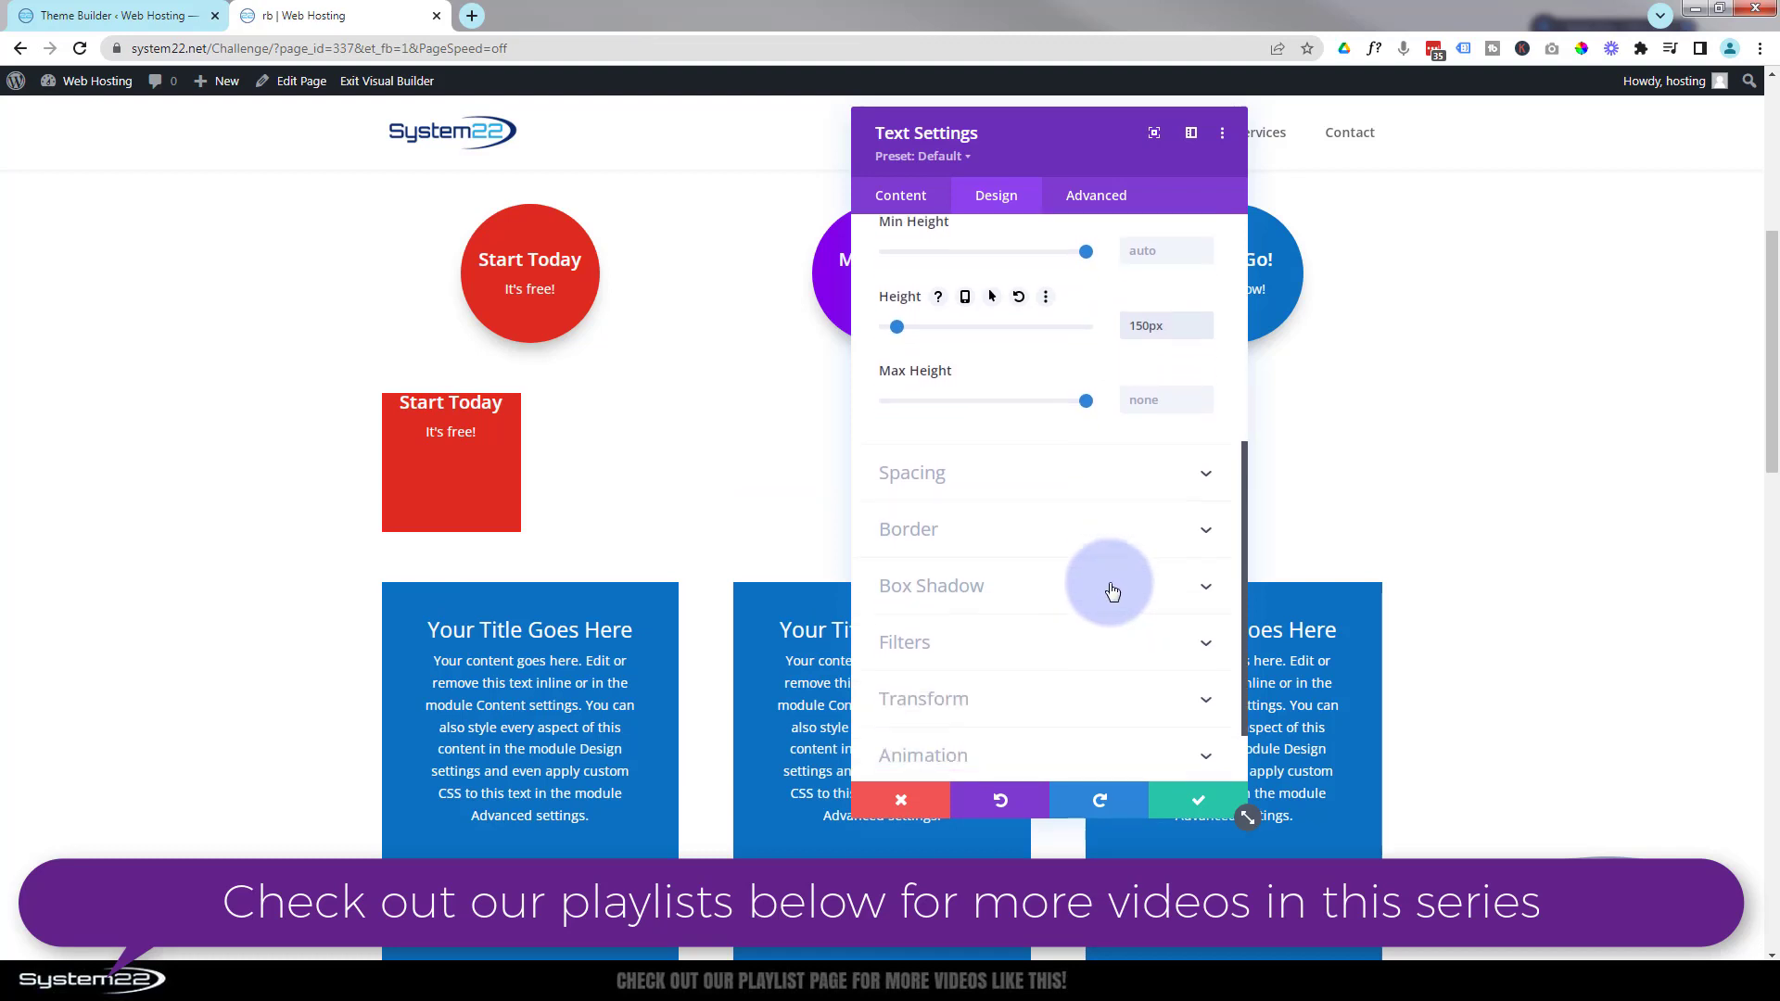
click(1038, 473)
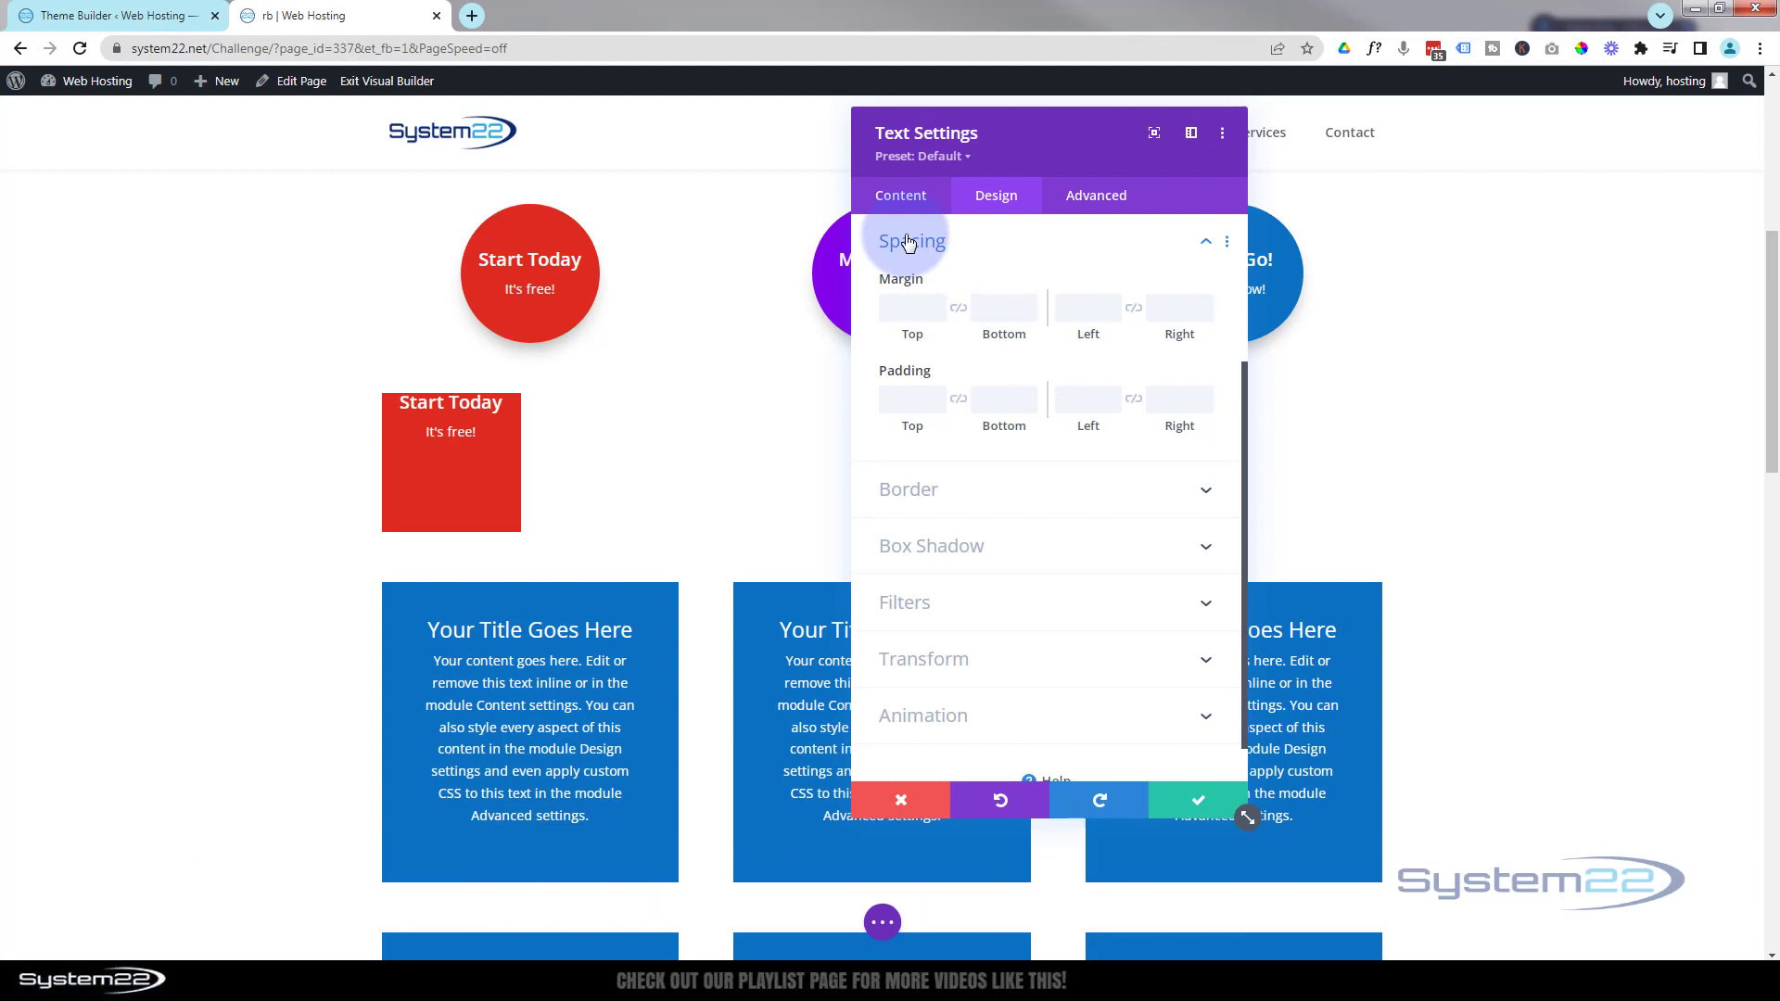
click(908, 399)
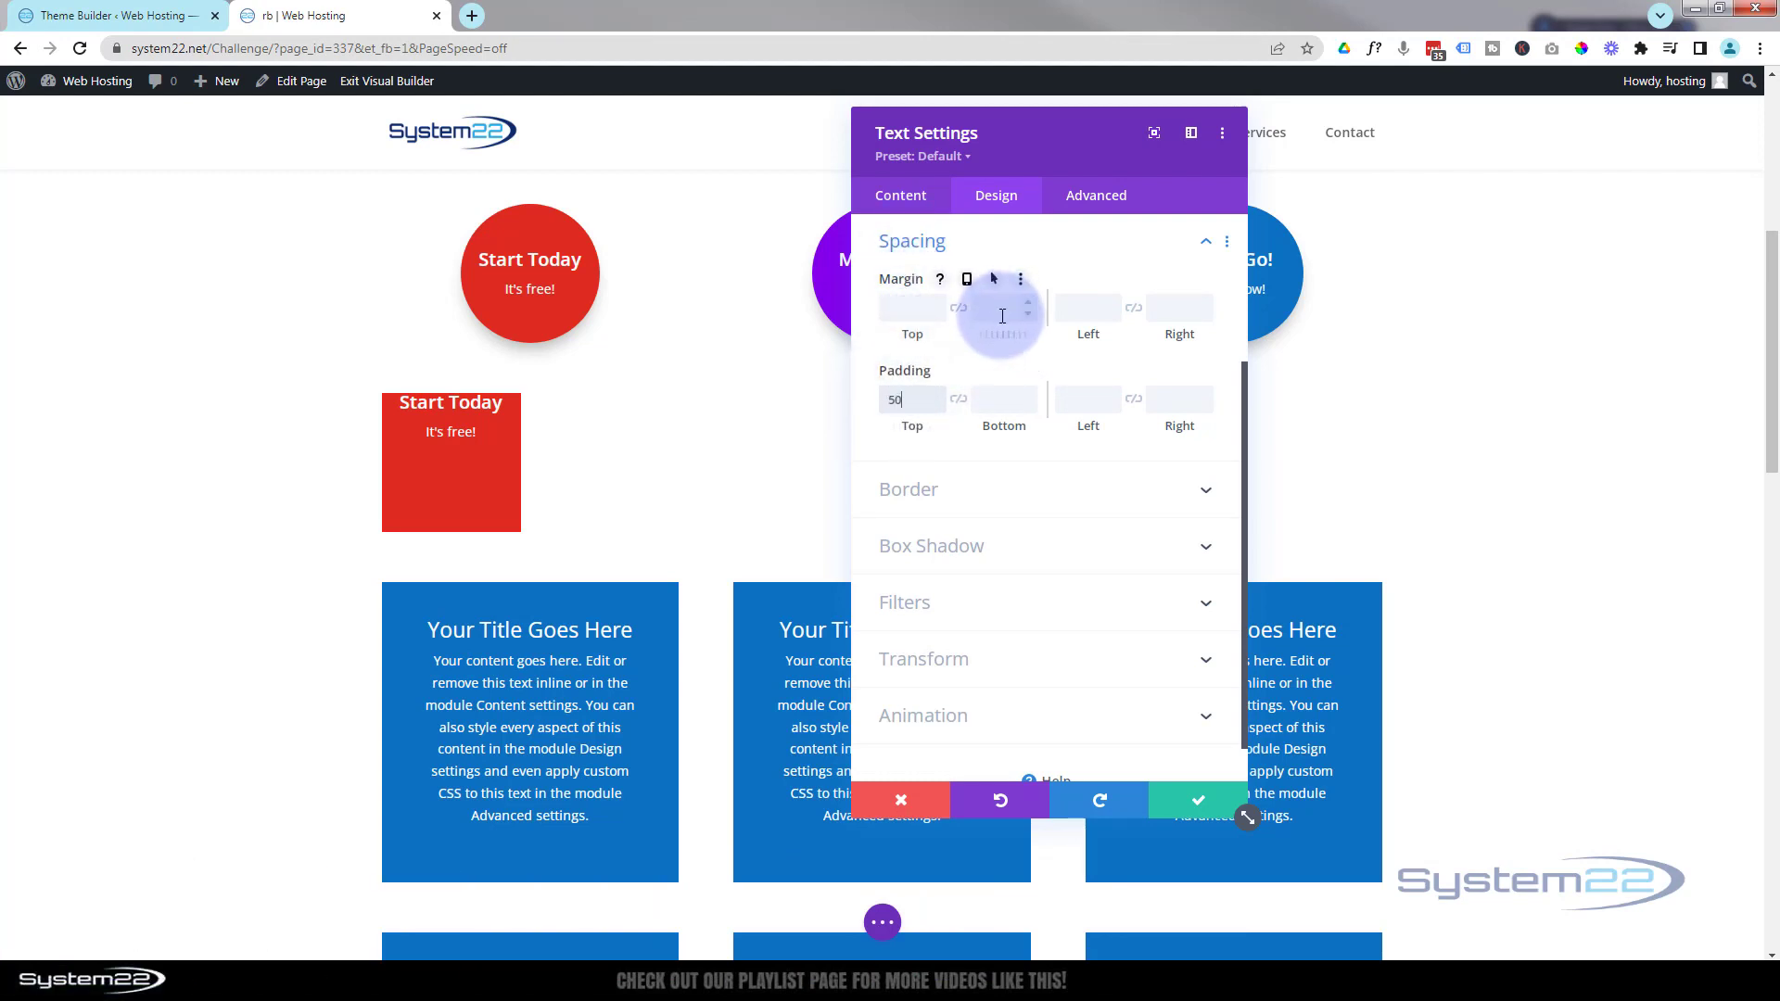
text(50px)
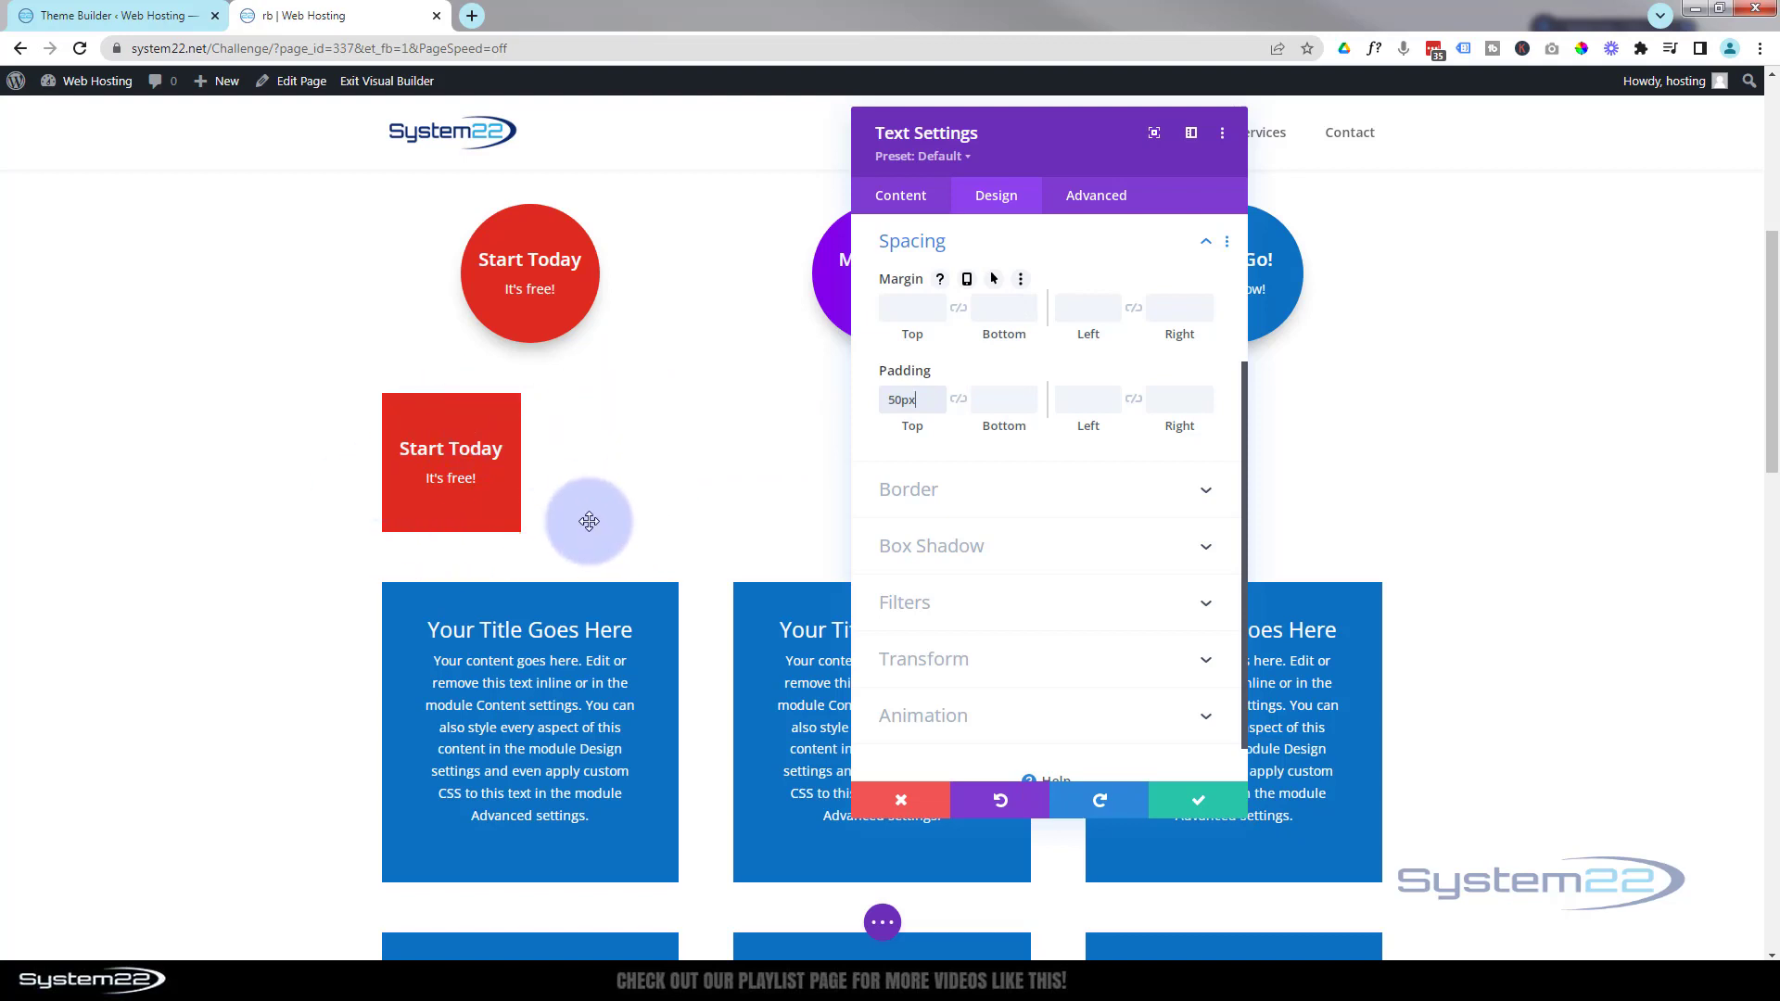
Step: Centre the Text module within its column through its sizing settings and show the module alignment's per-device options
scroll(973, 468, up, 2)
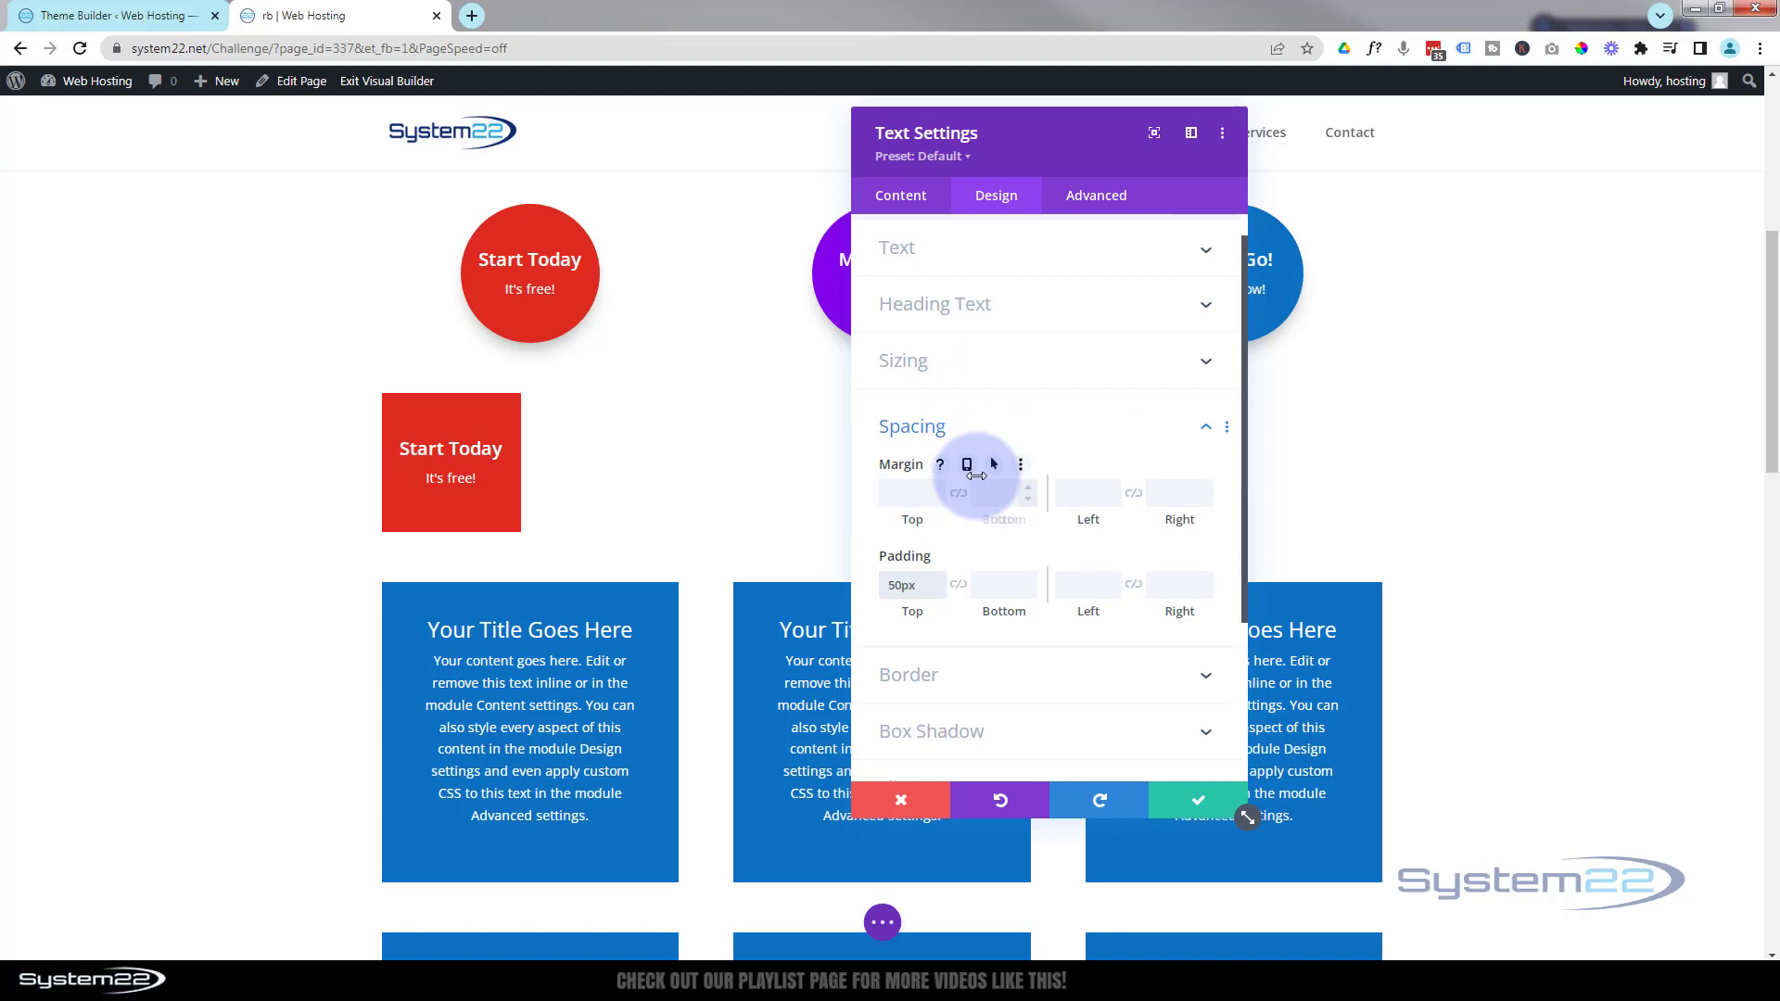
click(1003, 360)
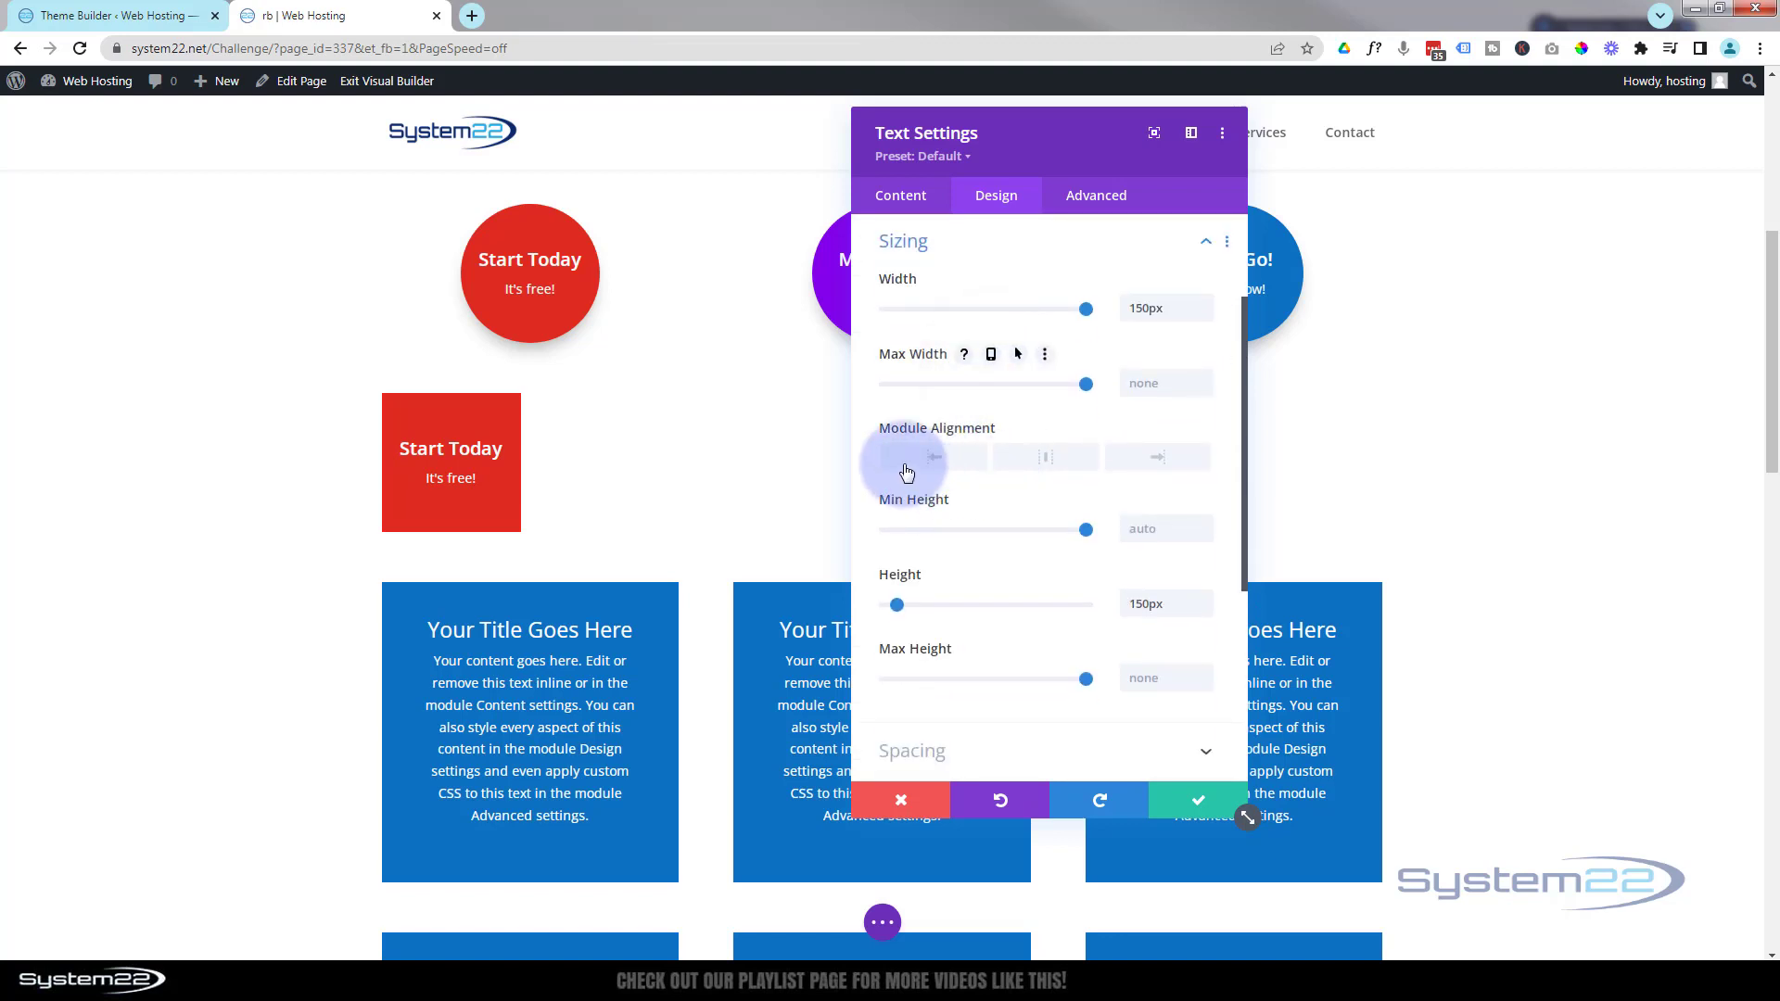
click(1050, 458)
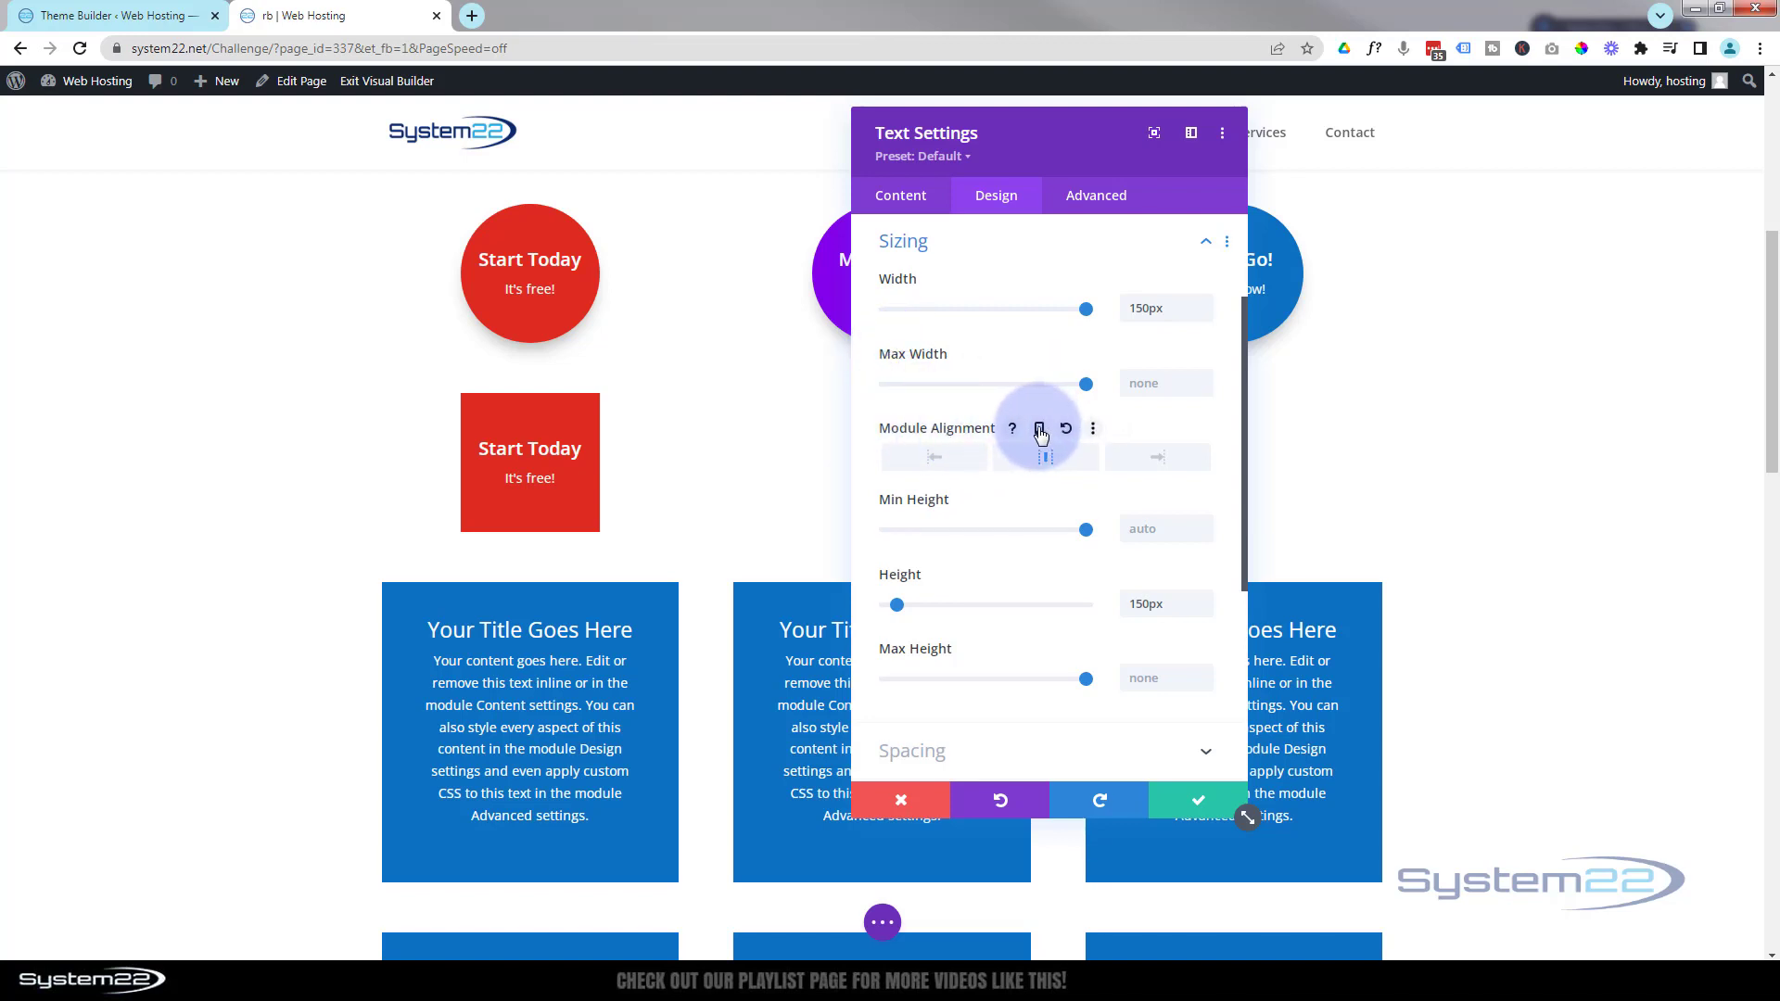
click(1039, 429)
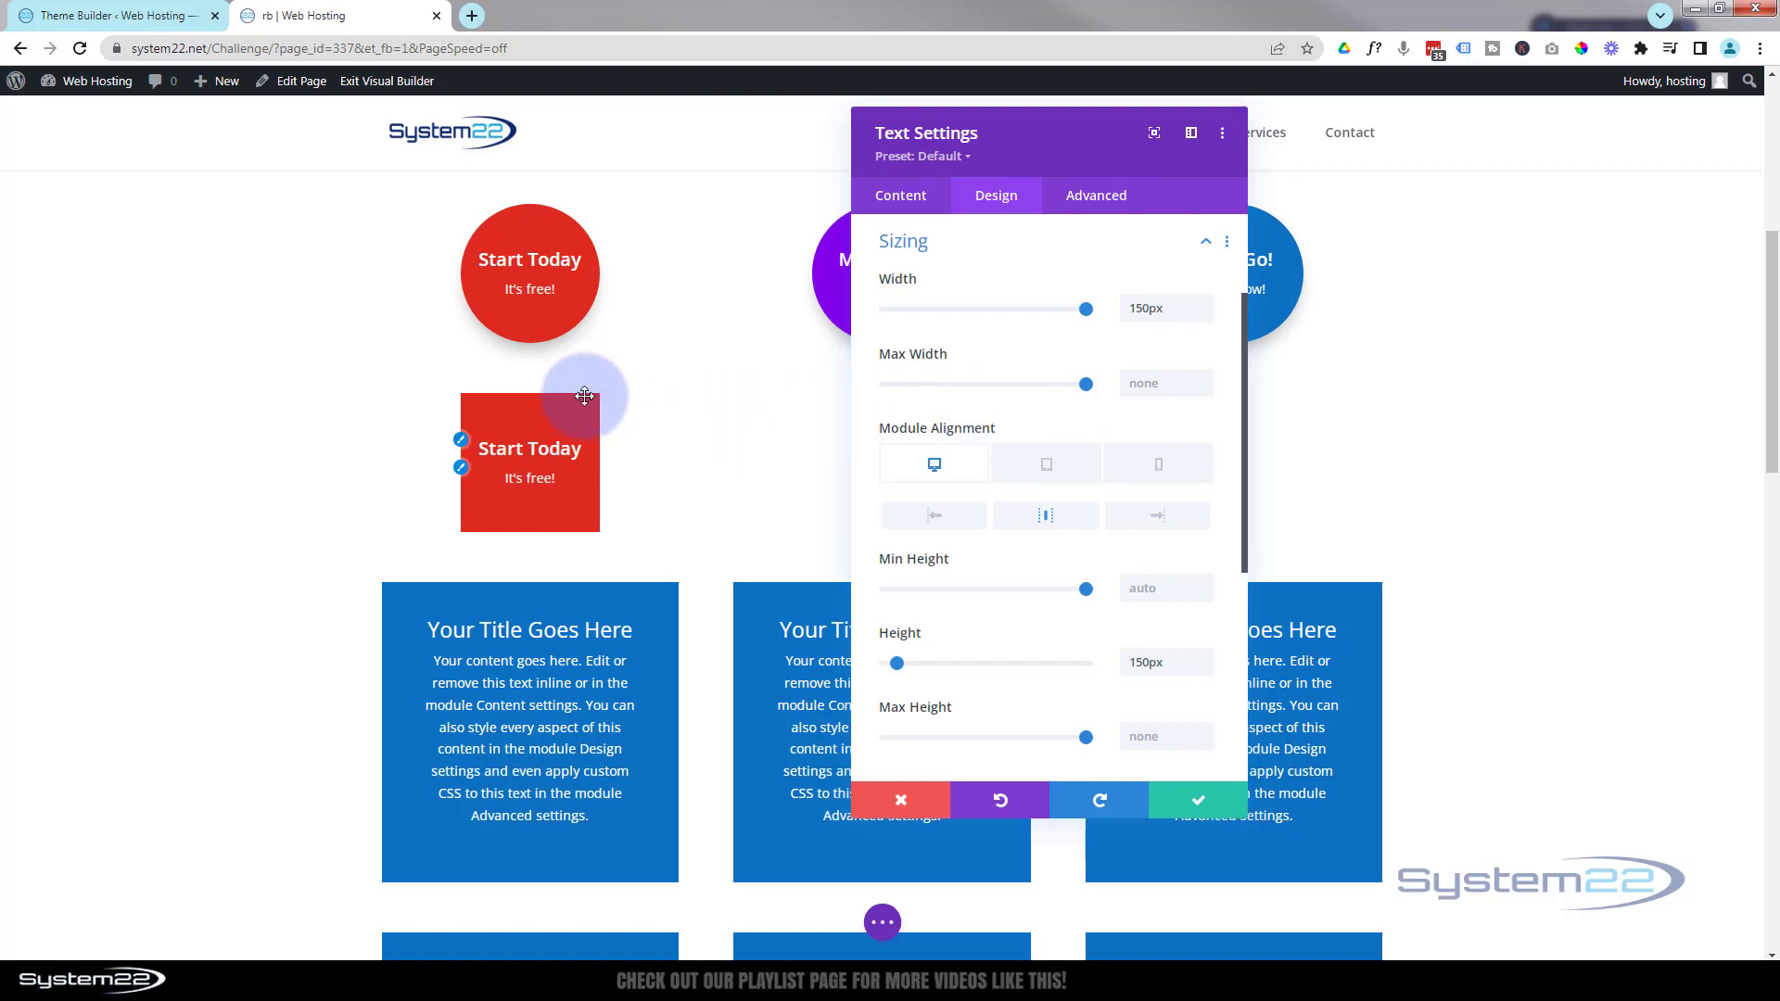
Step: Turn the Text module into a circle by setting all four rounded corners to 50% in its border settings
scroll(1042, 487, down, 1)
scroll(1040, 482, down, 4)
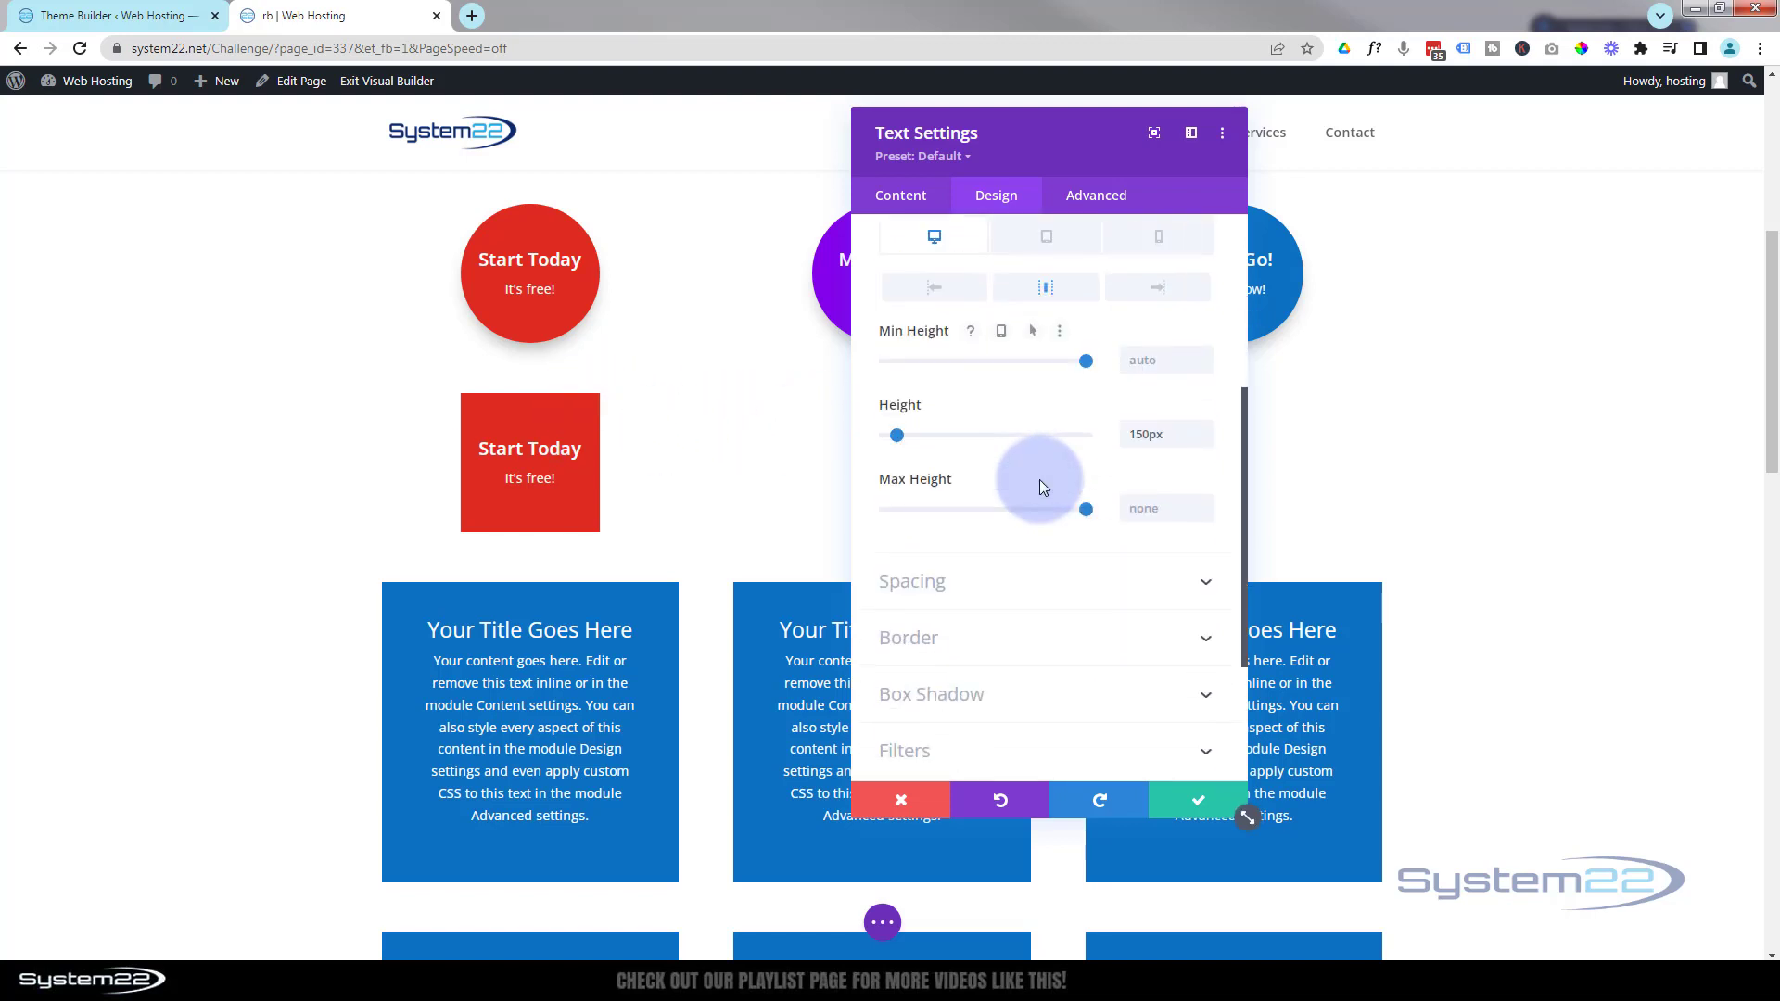
click(1011, 501)
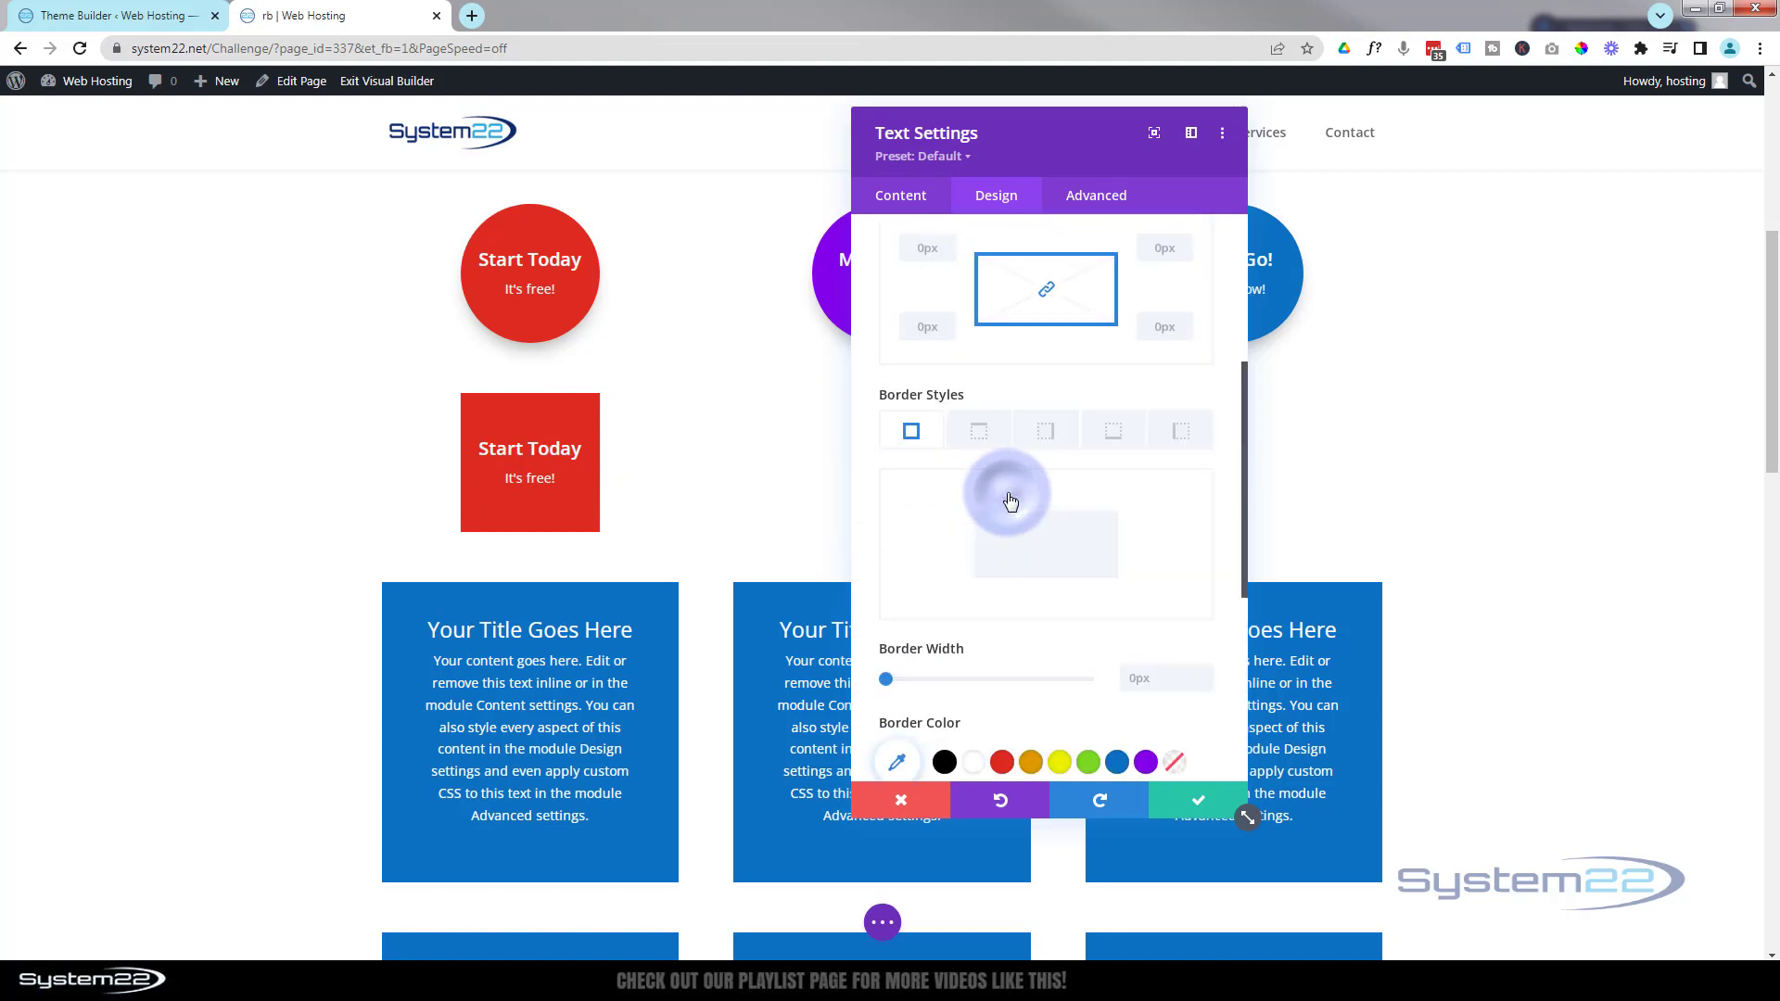
click(905, 326)
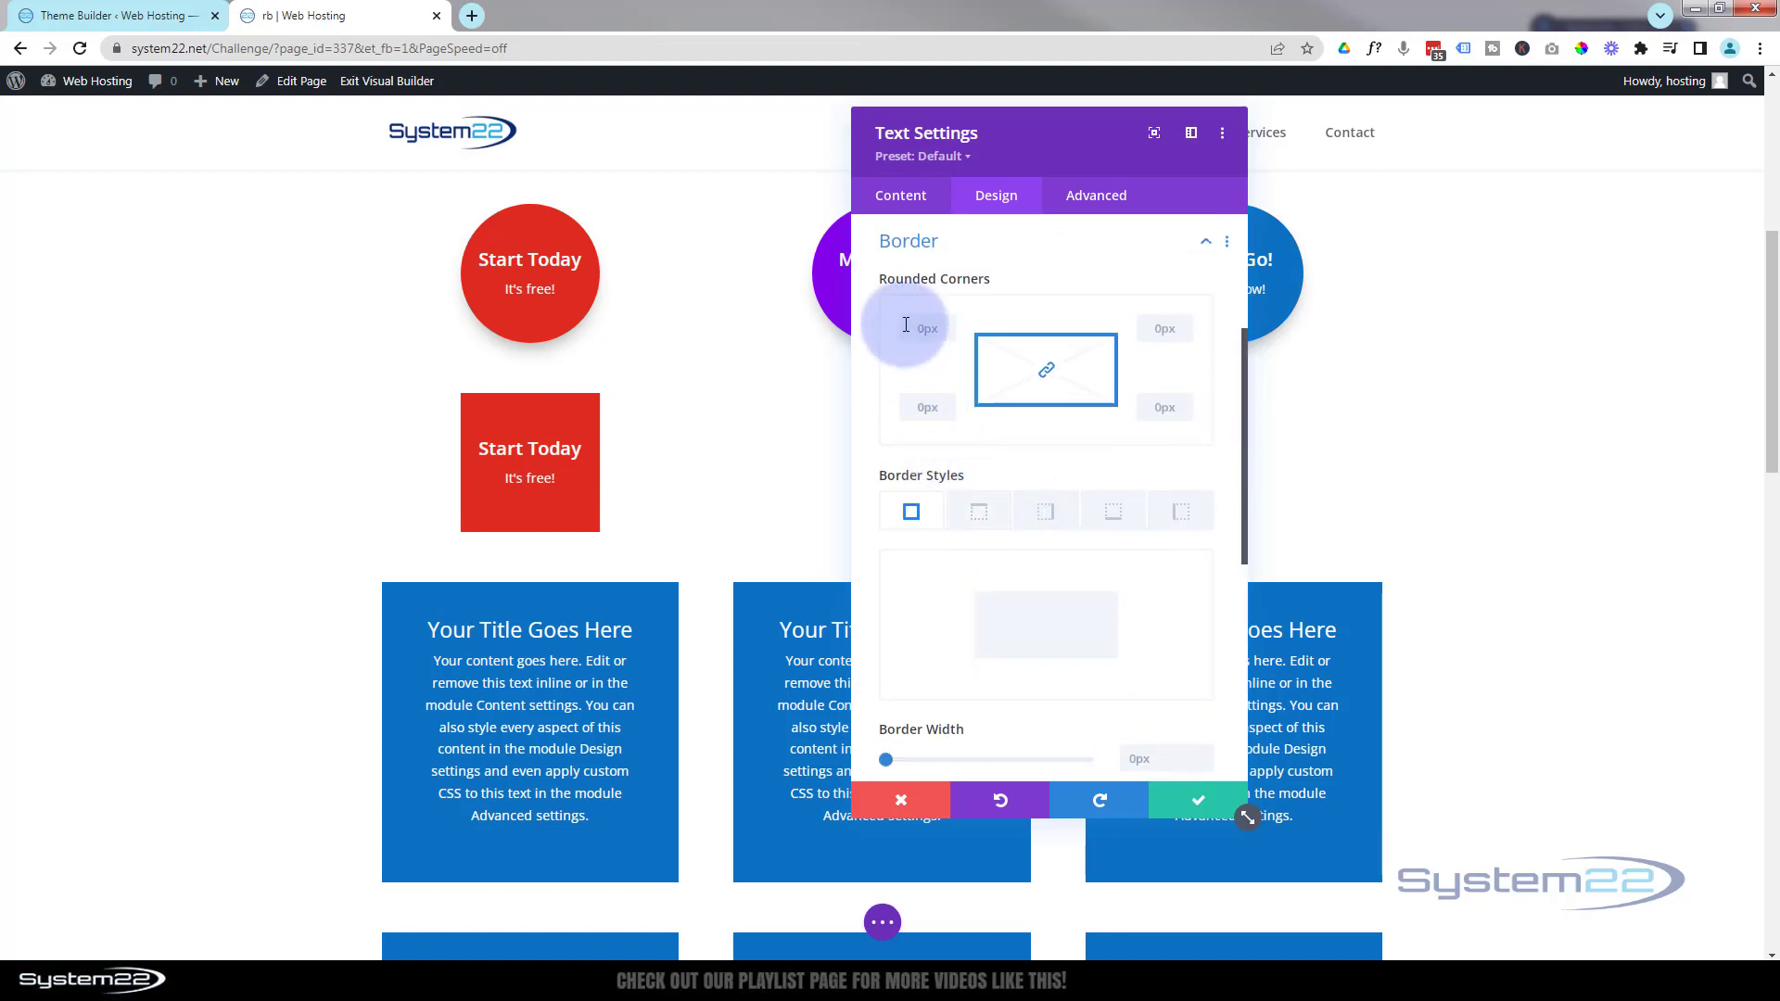
click(1054, 252)
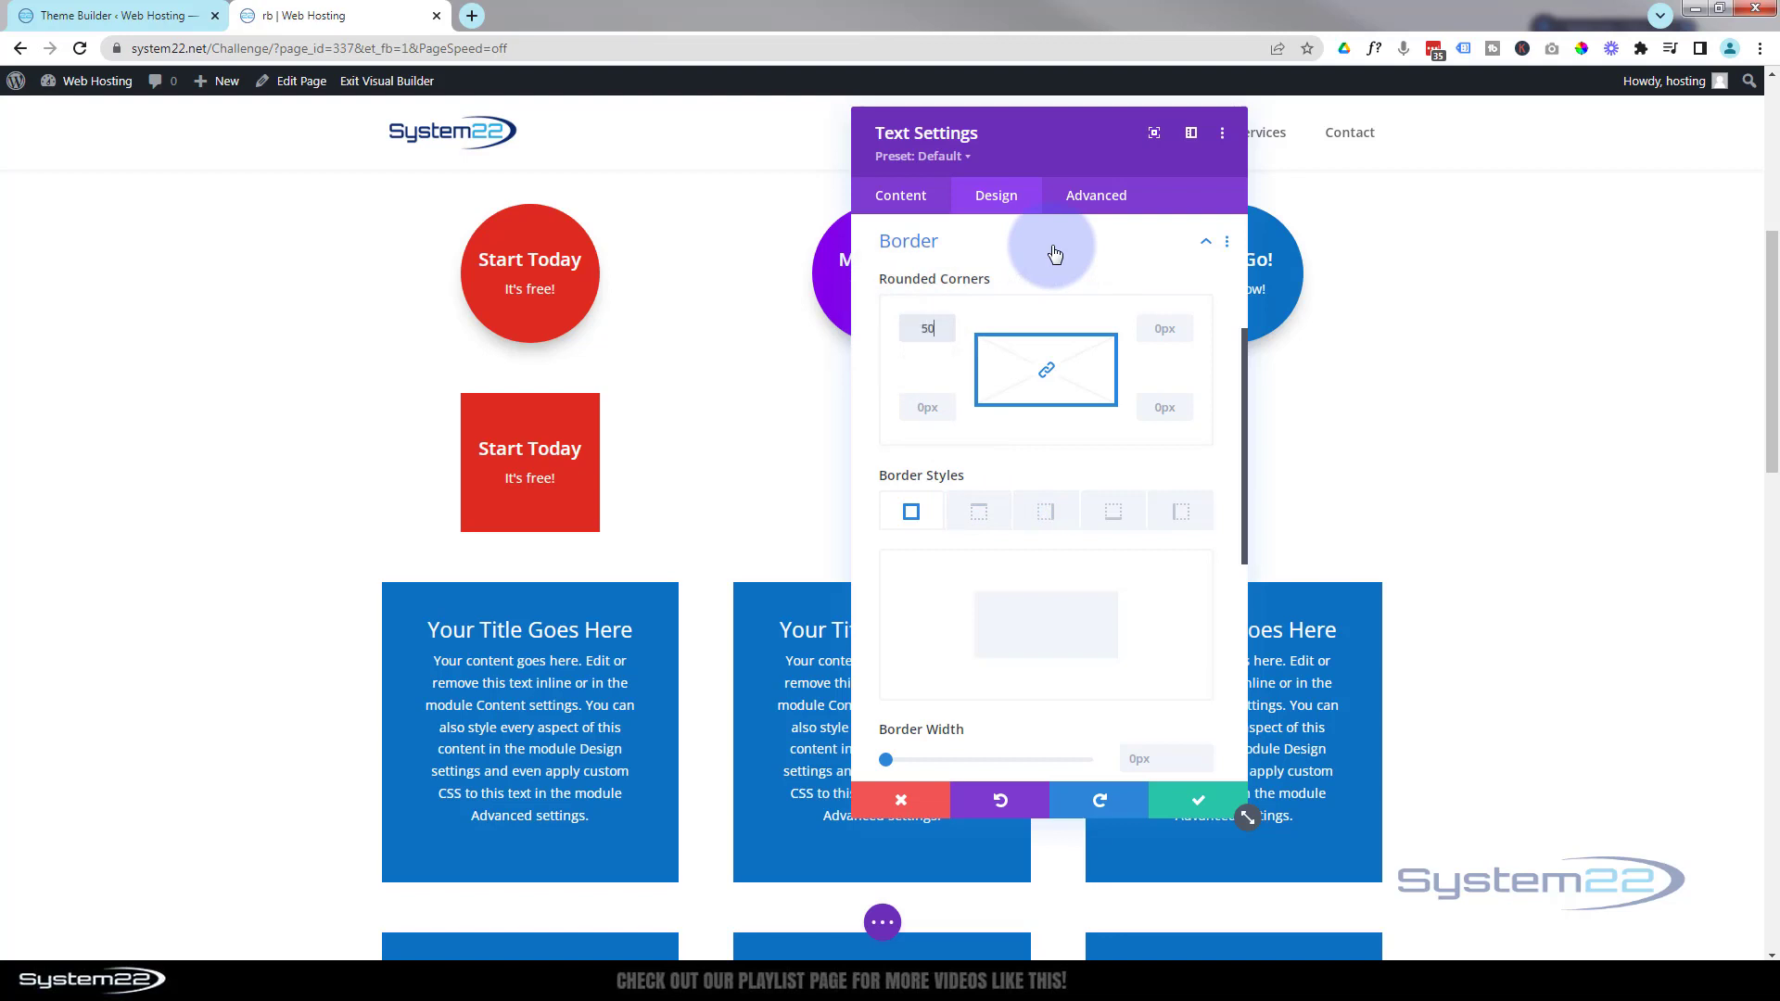
text(50px%)
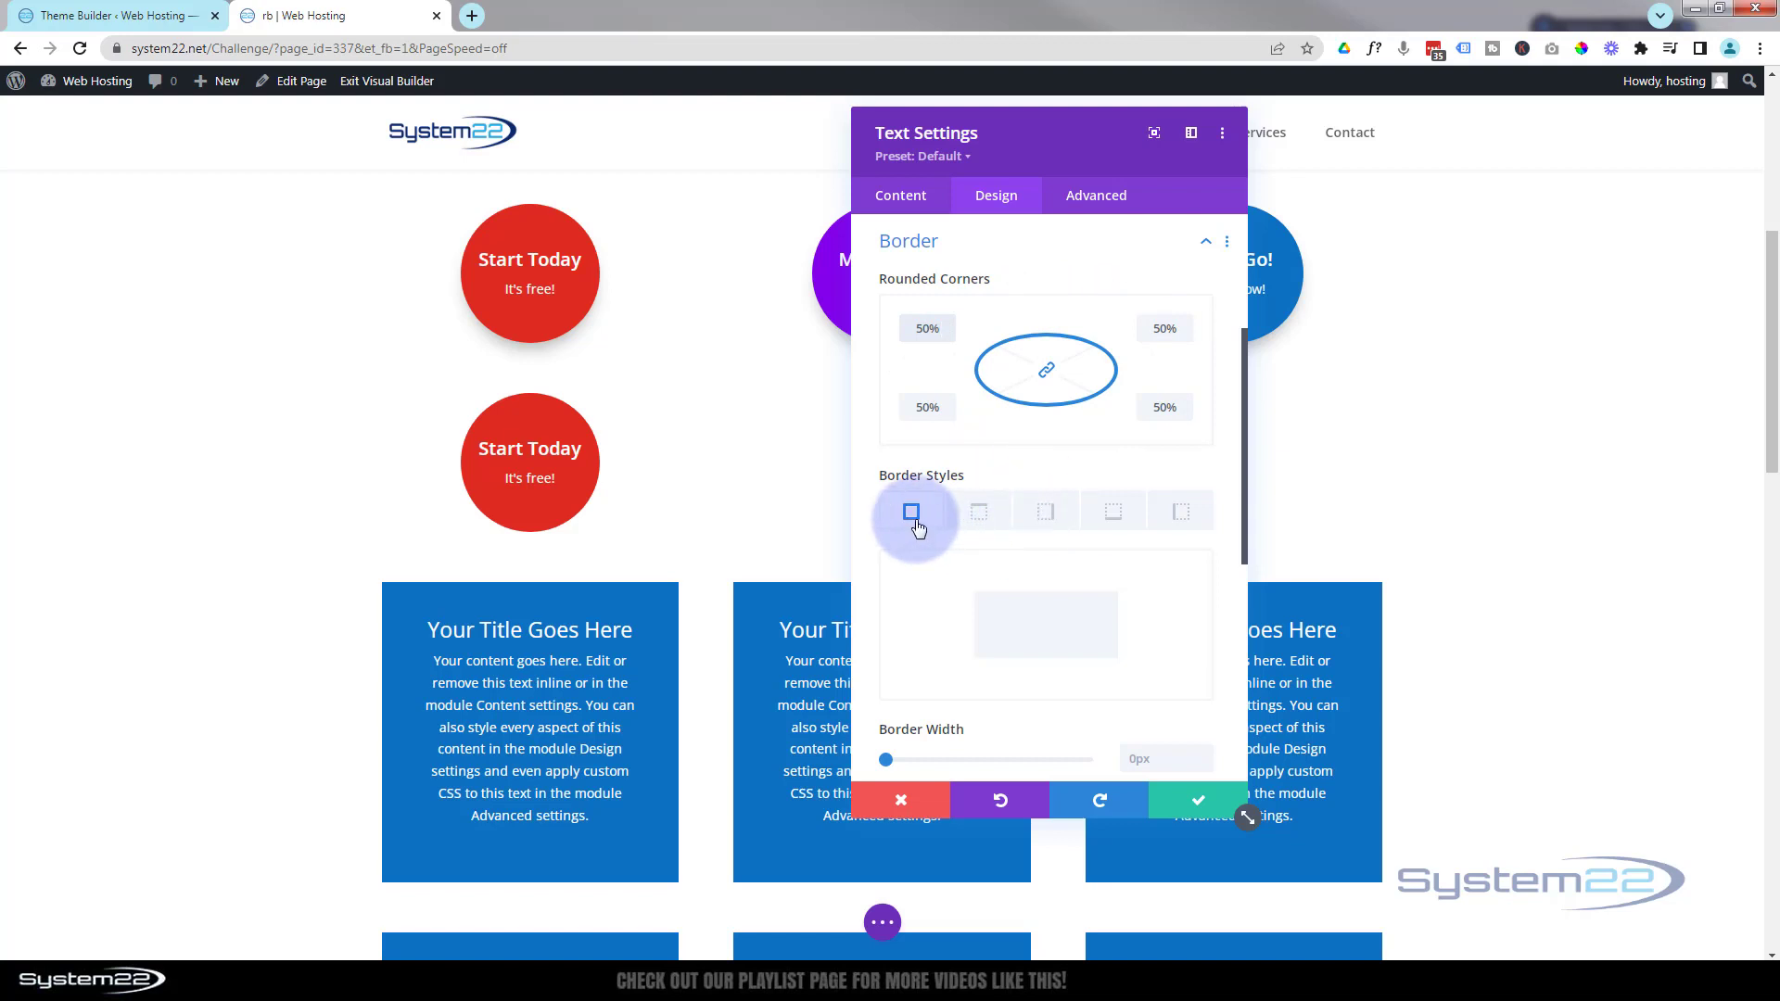
Step: Give the circular Text module the soft box shadow preset that falls below the shape
scroll(920, 578, down, 2)
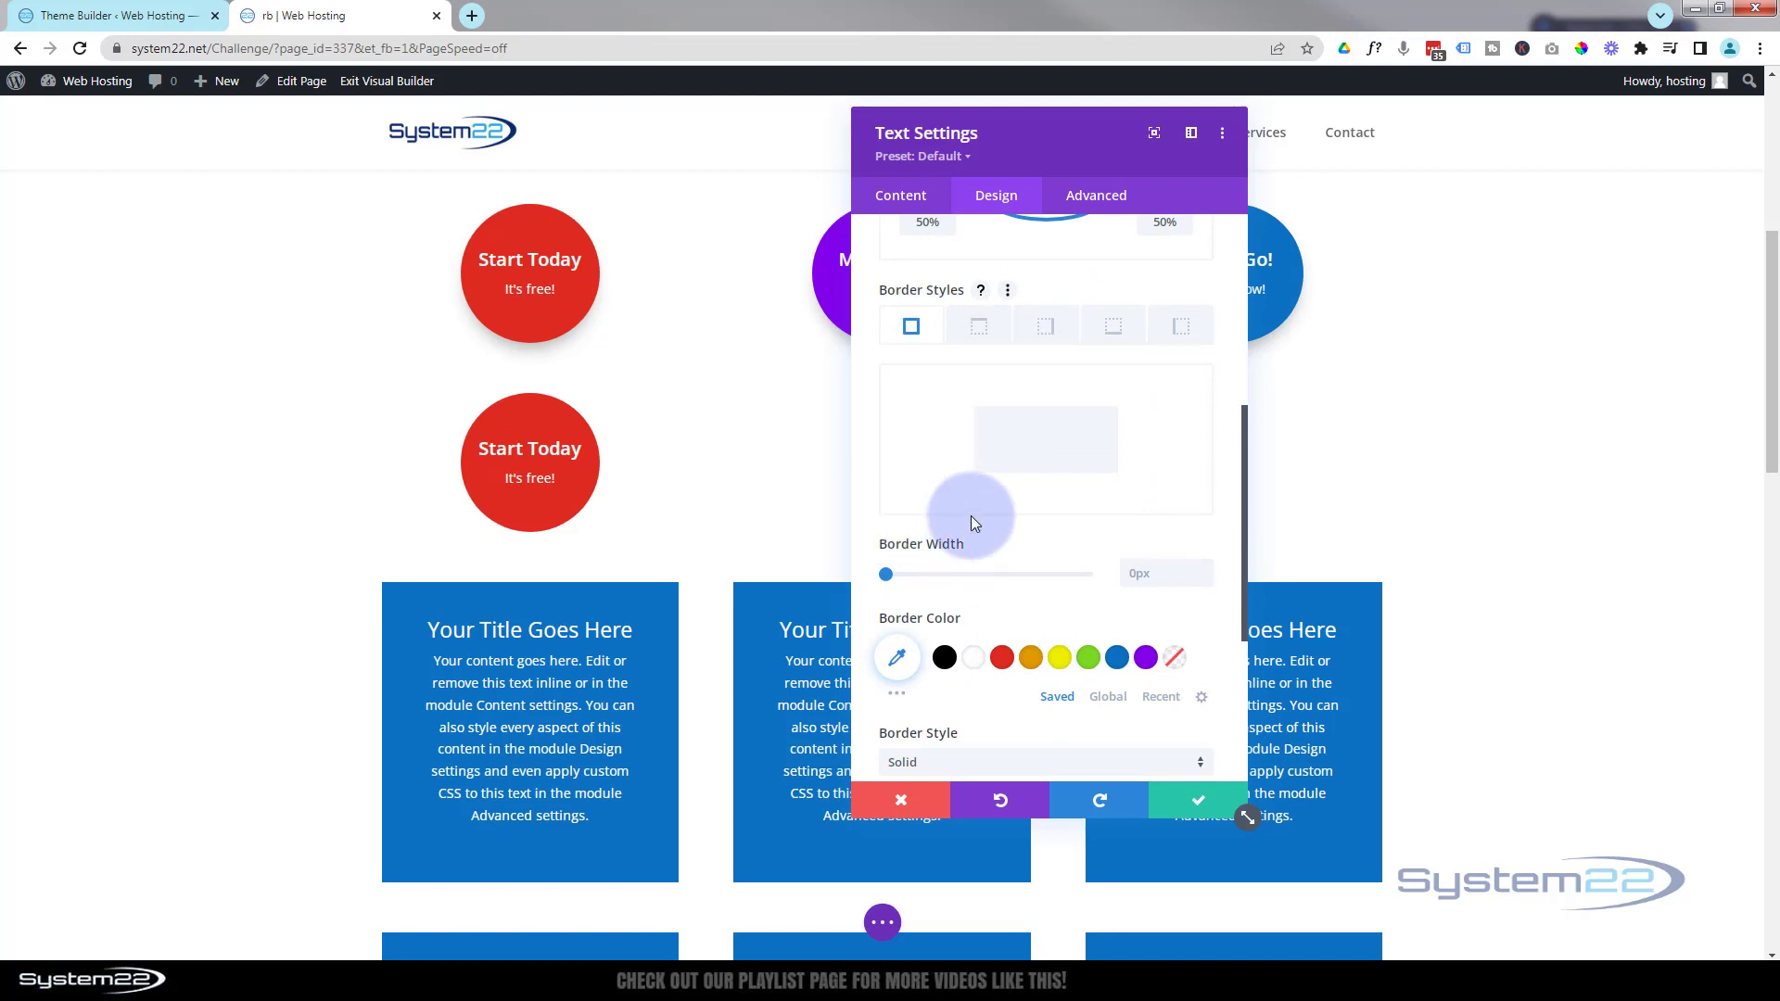
scroll(1114, 484, down, 3)
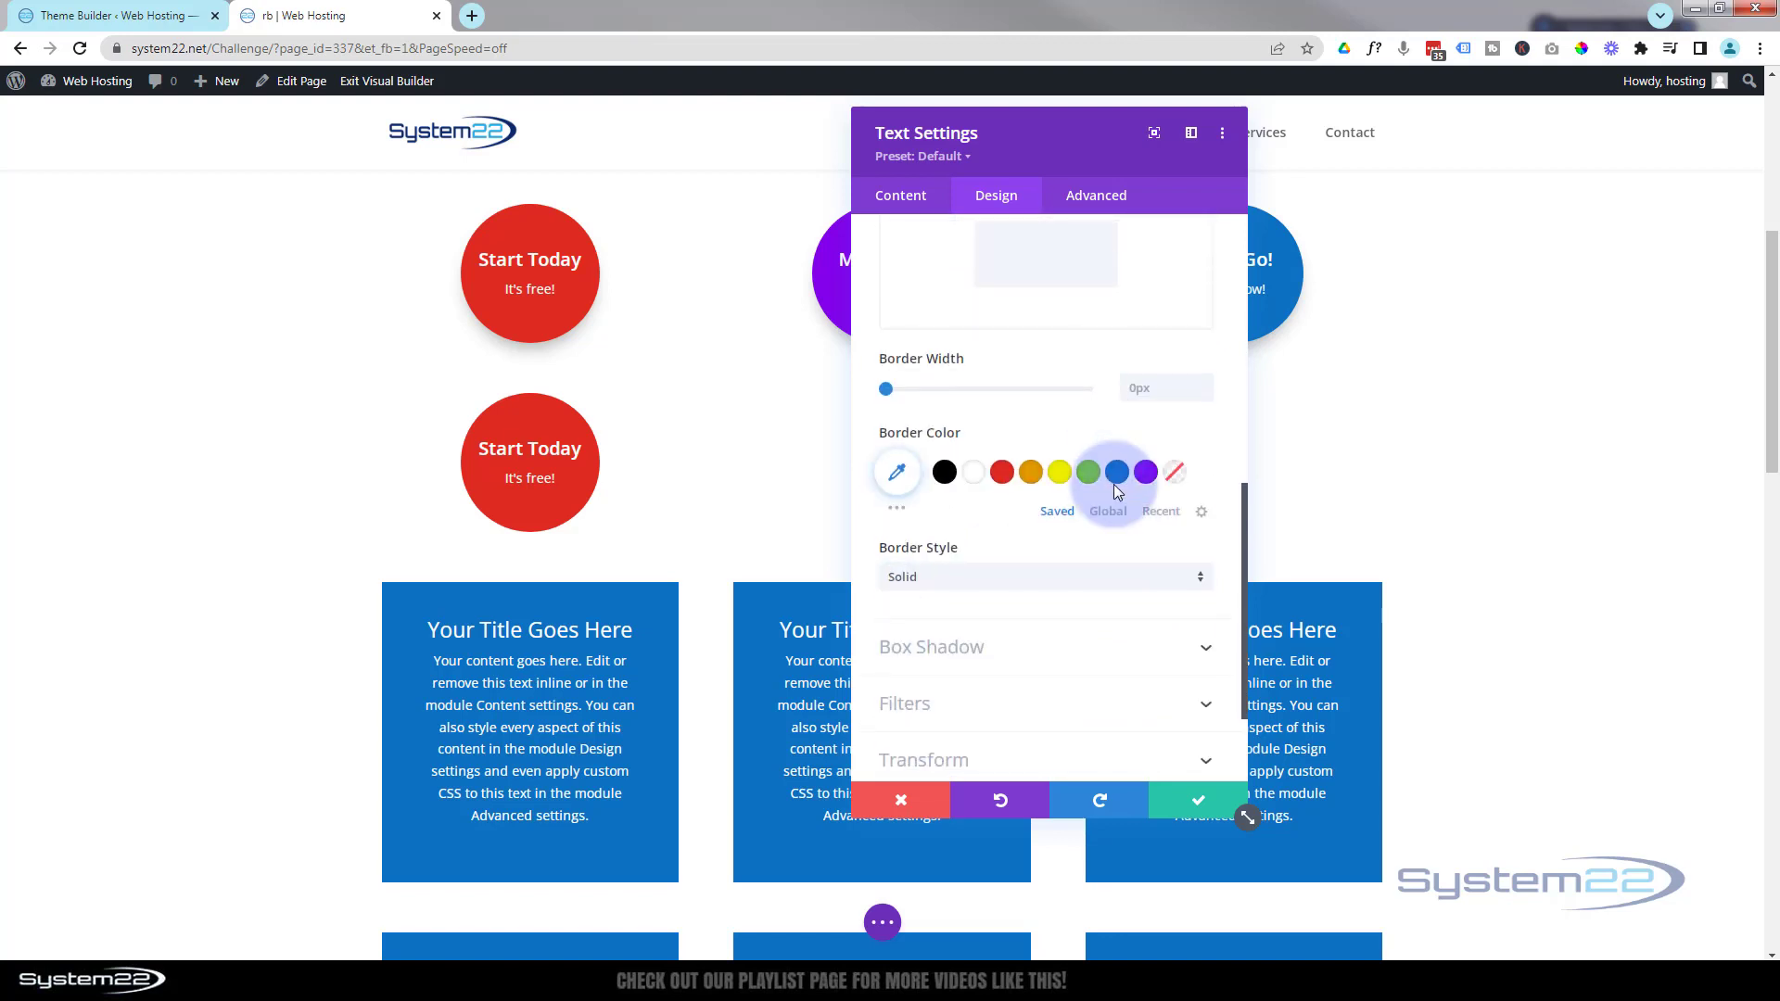
click(1114, 501)
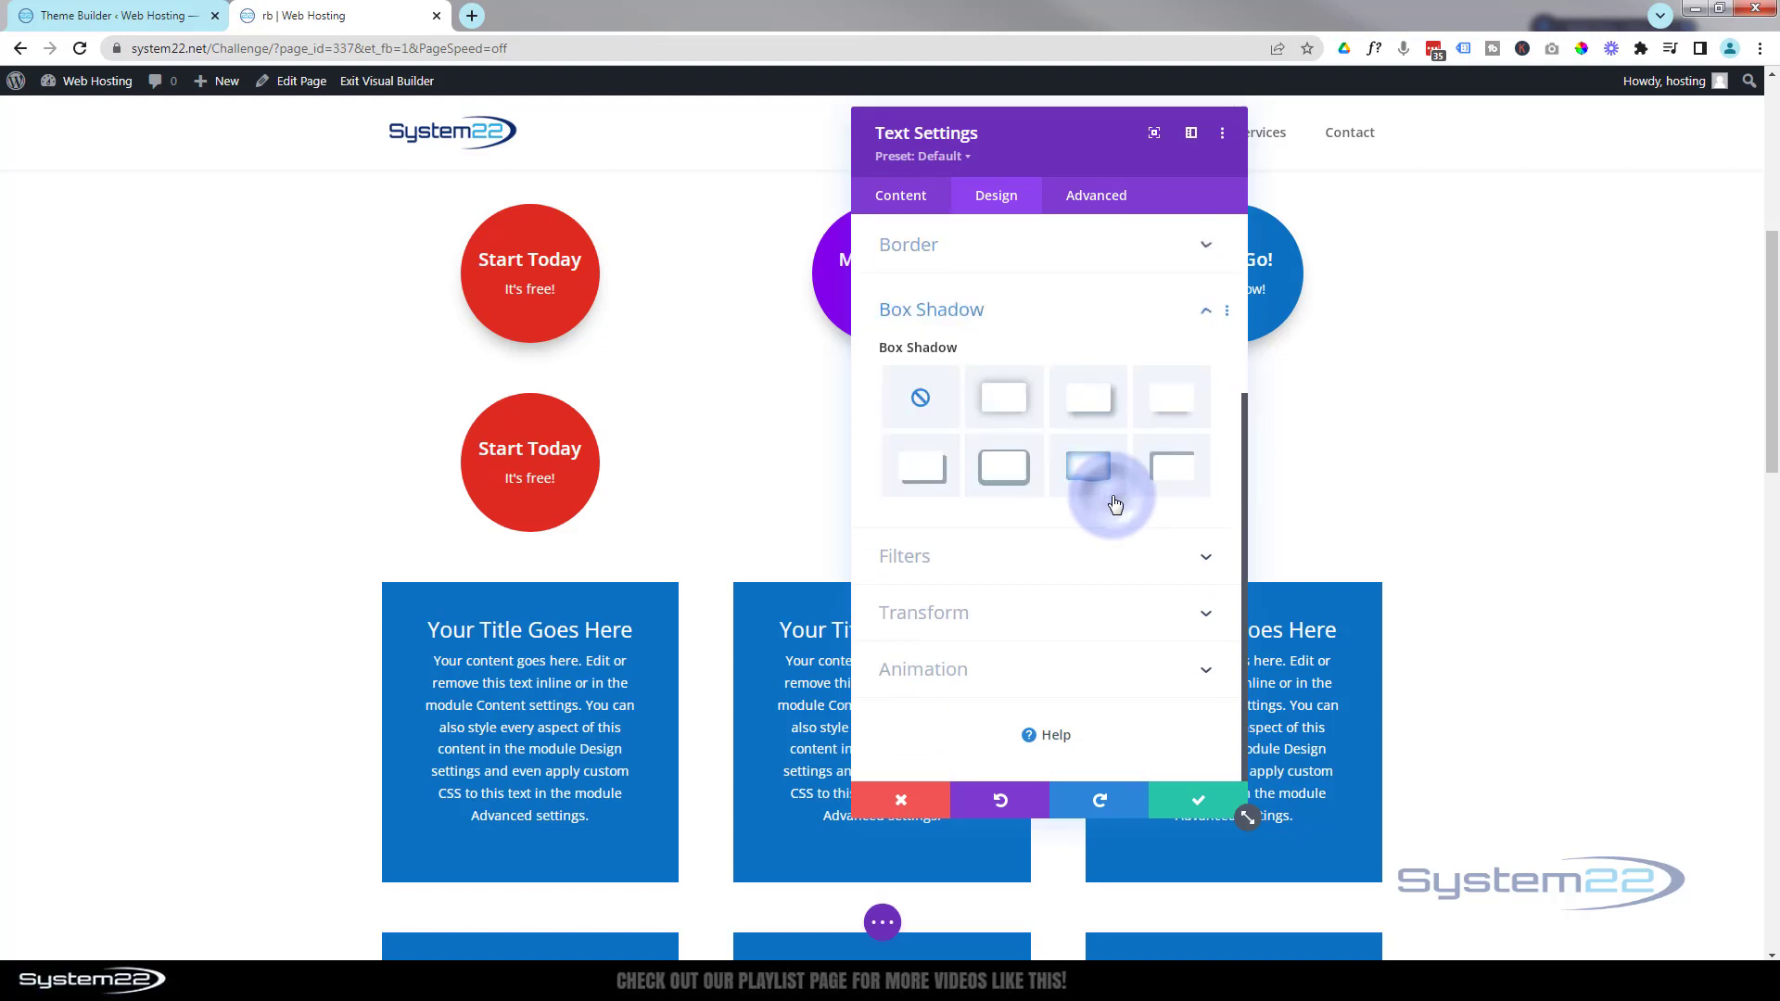
click(1171, 408)
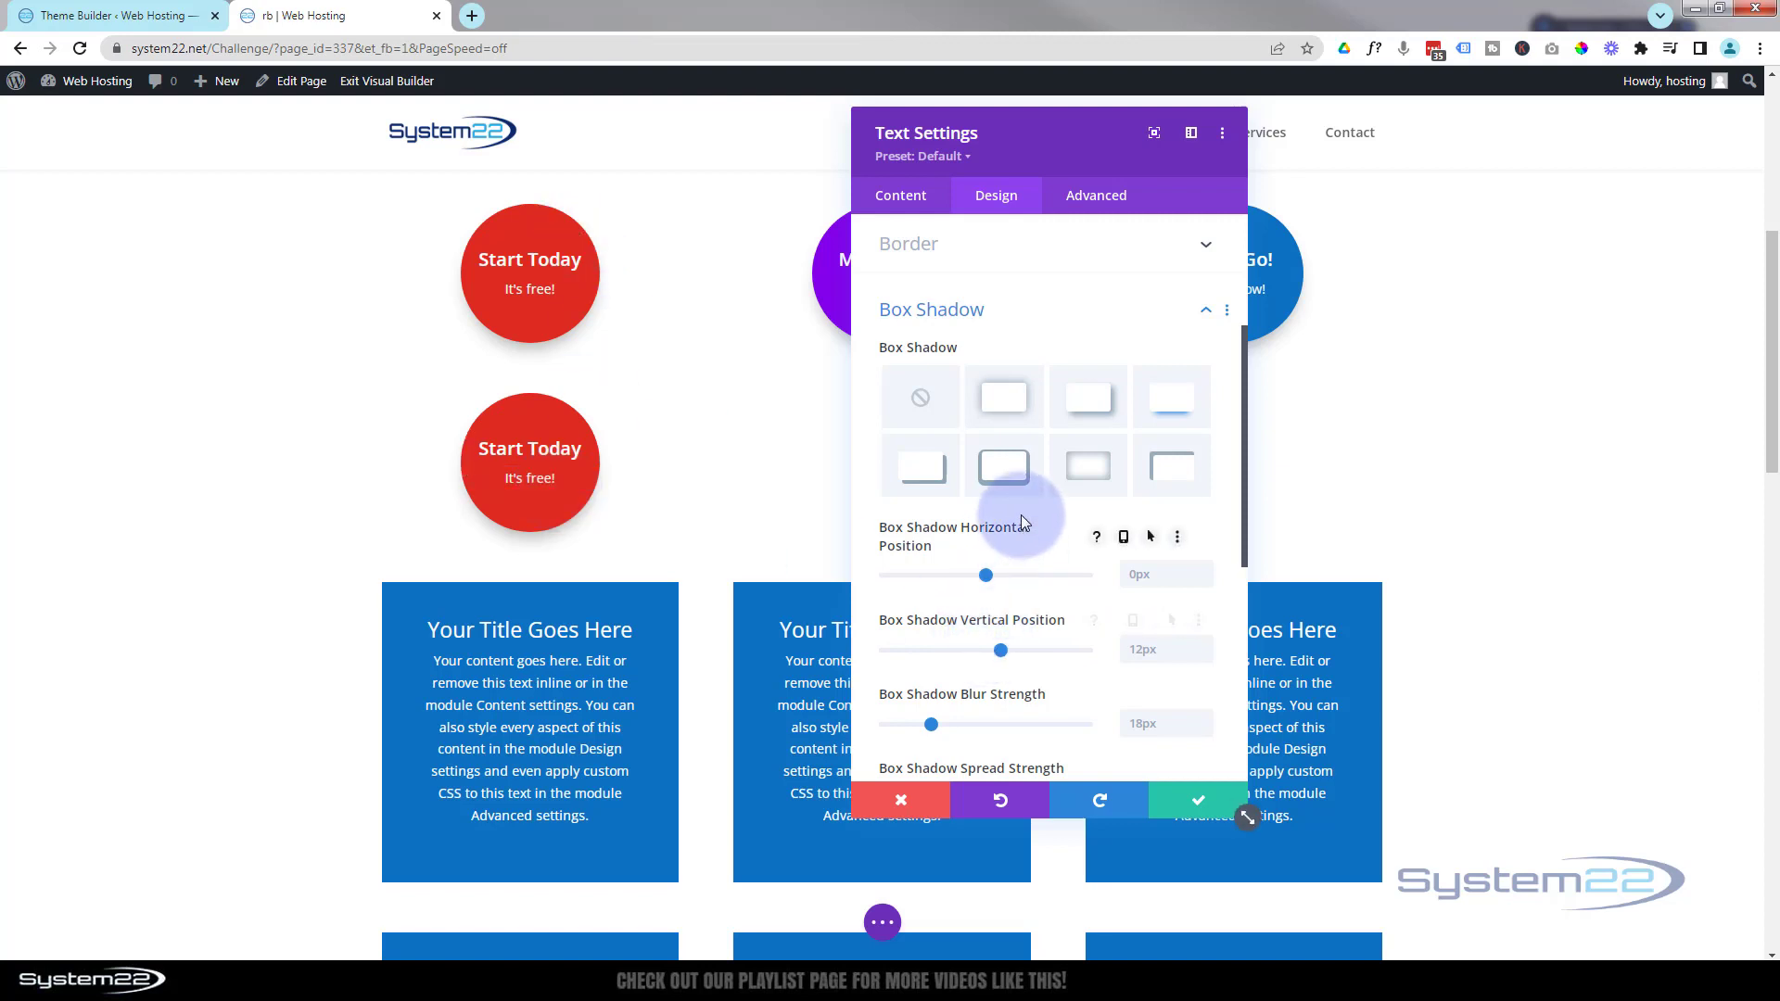
click(1026, 315)
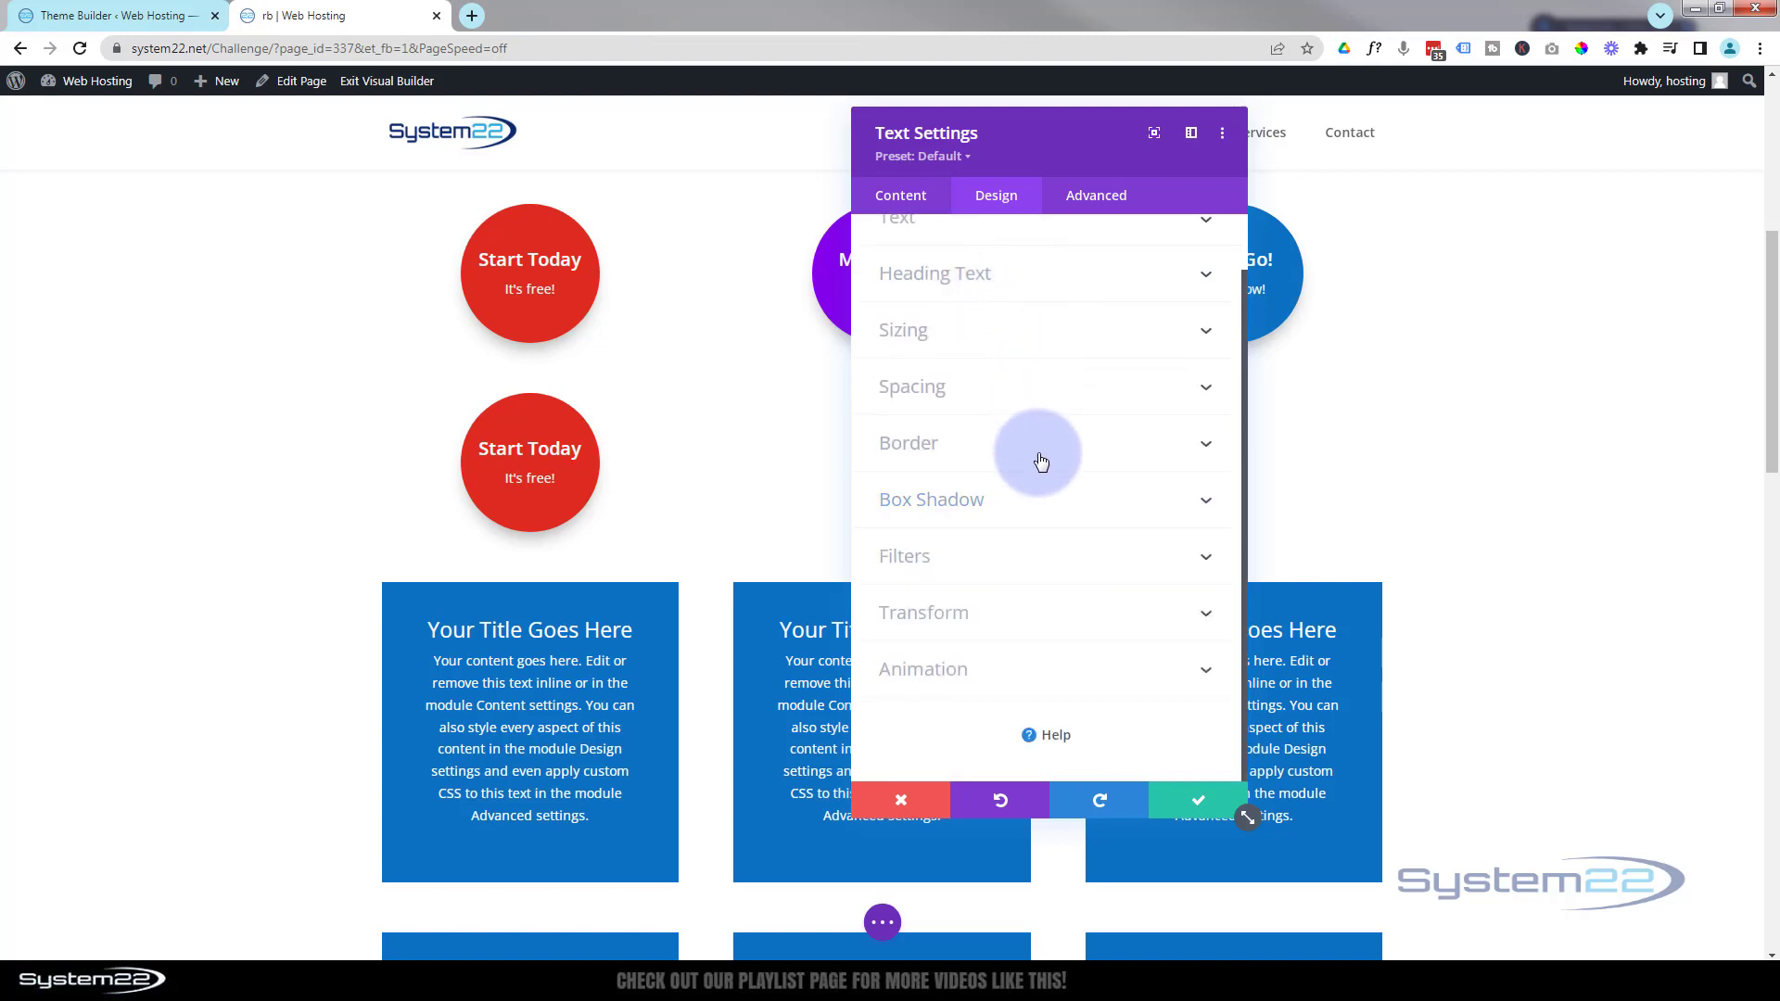
Step: Scale the Text module to 120% on hover in its transform settings and compare the default and hover states
click(1016, 616)
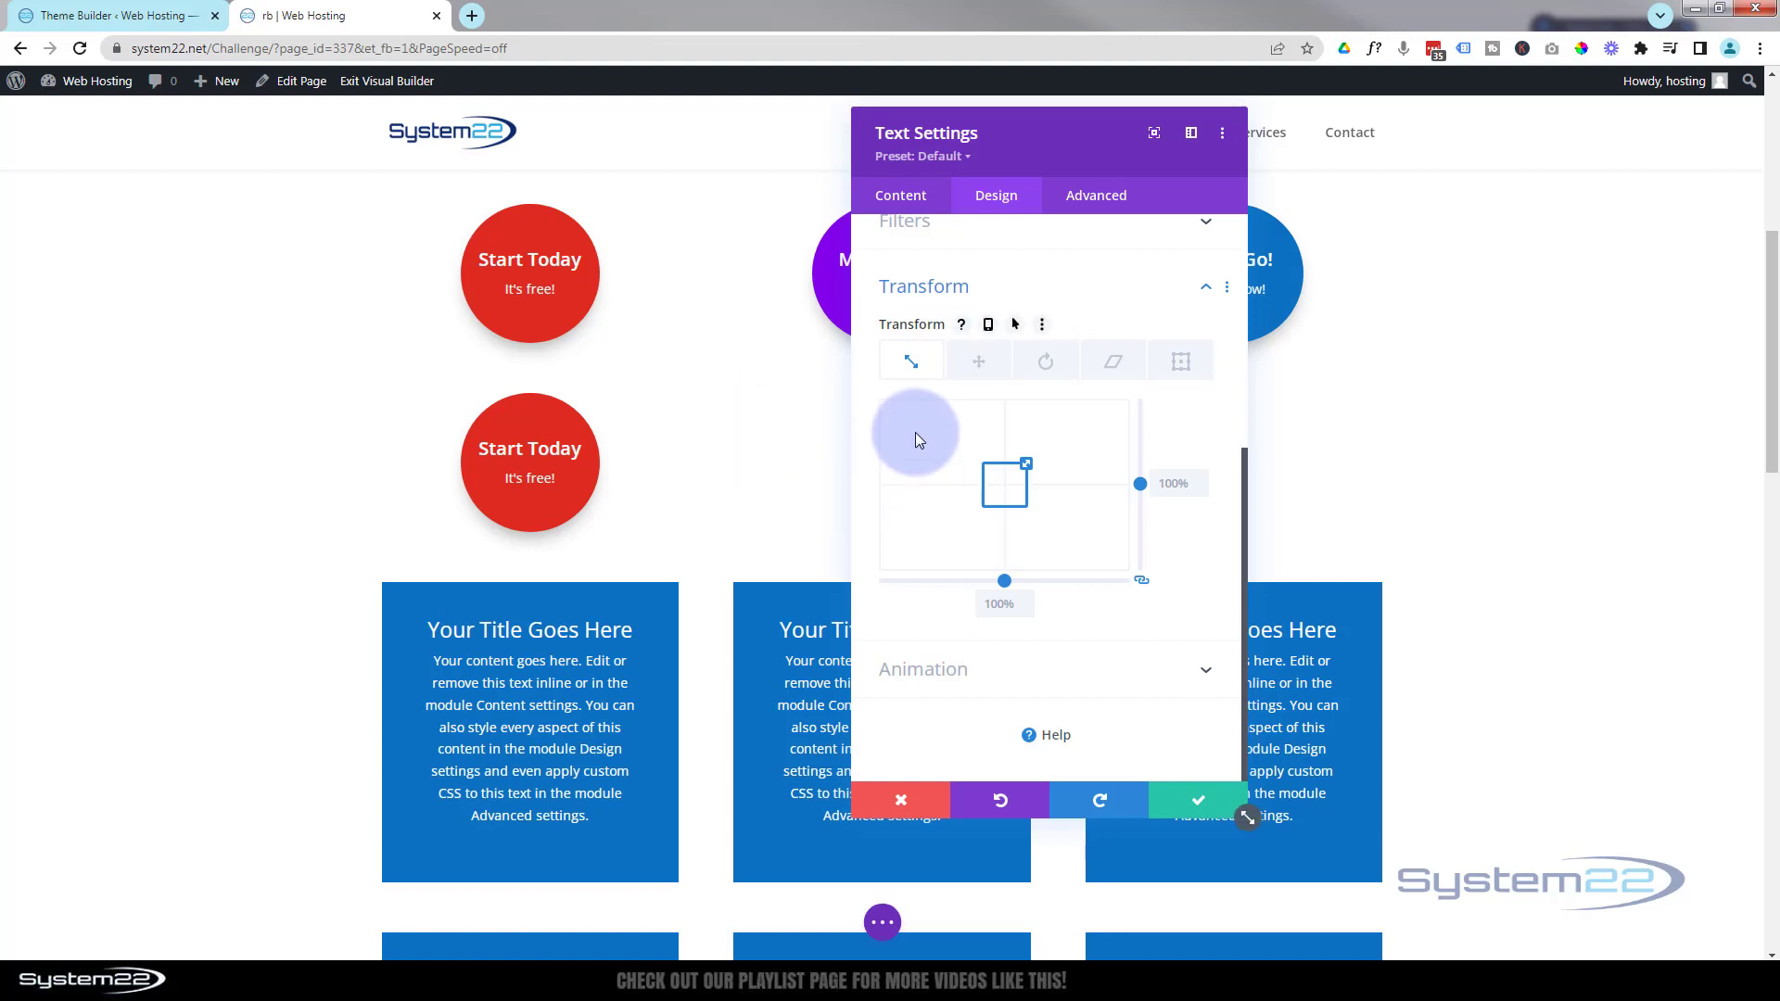
click(1015, 325)
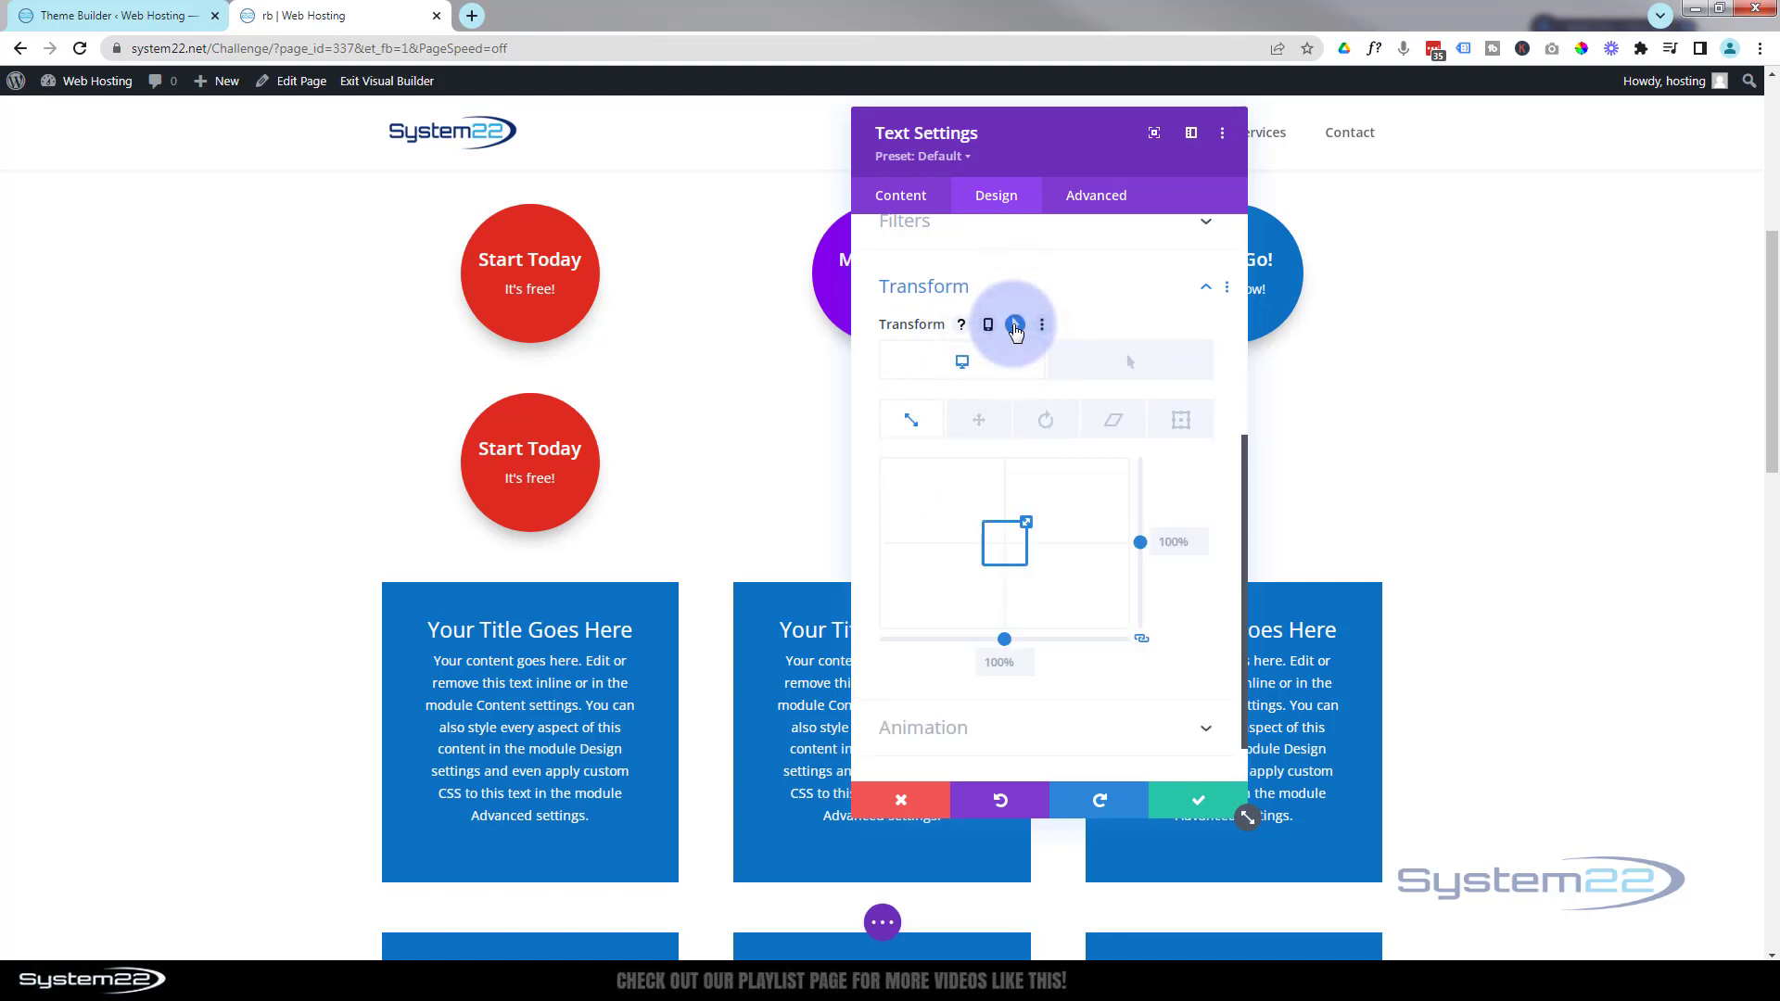
click(1144, 363)
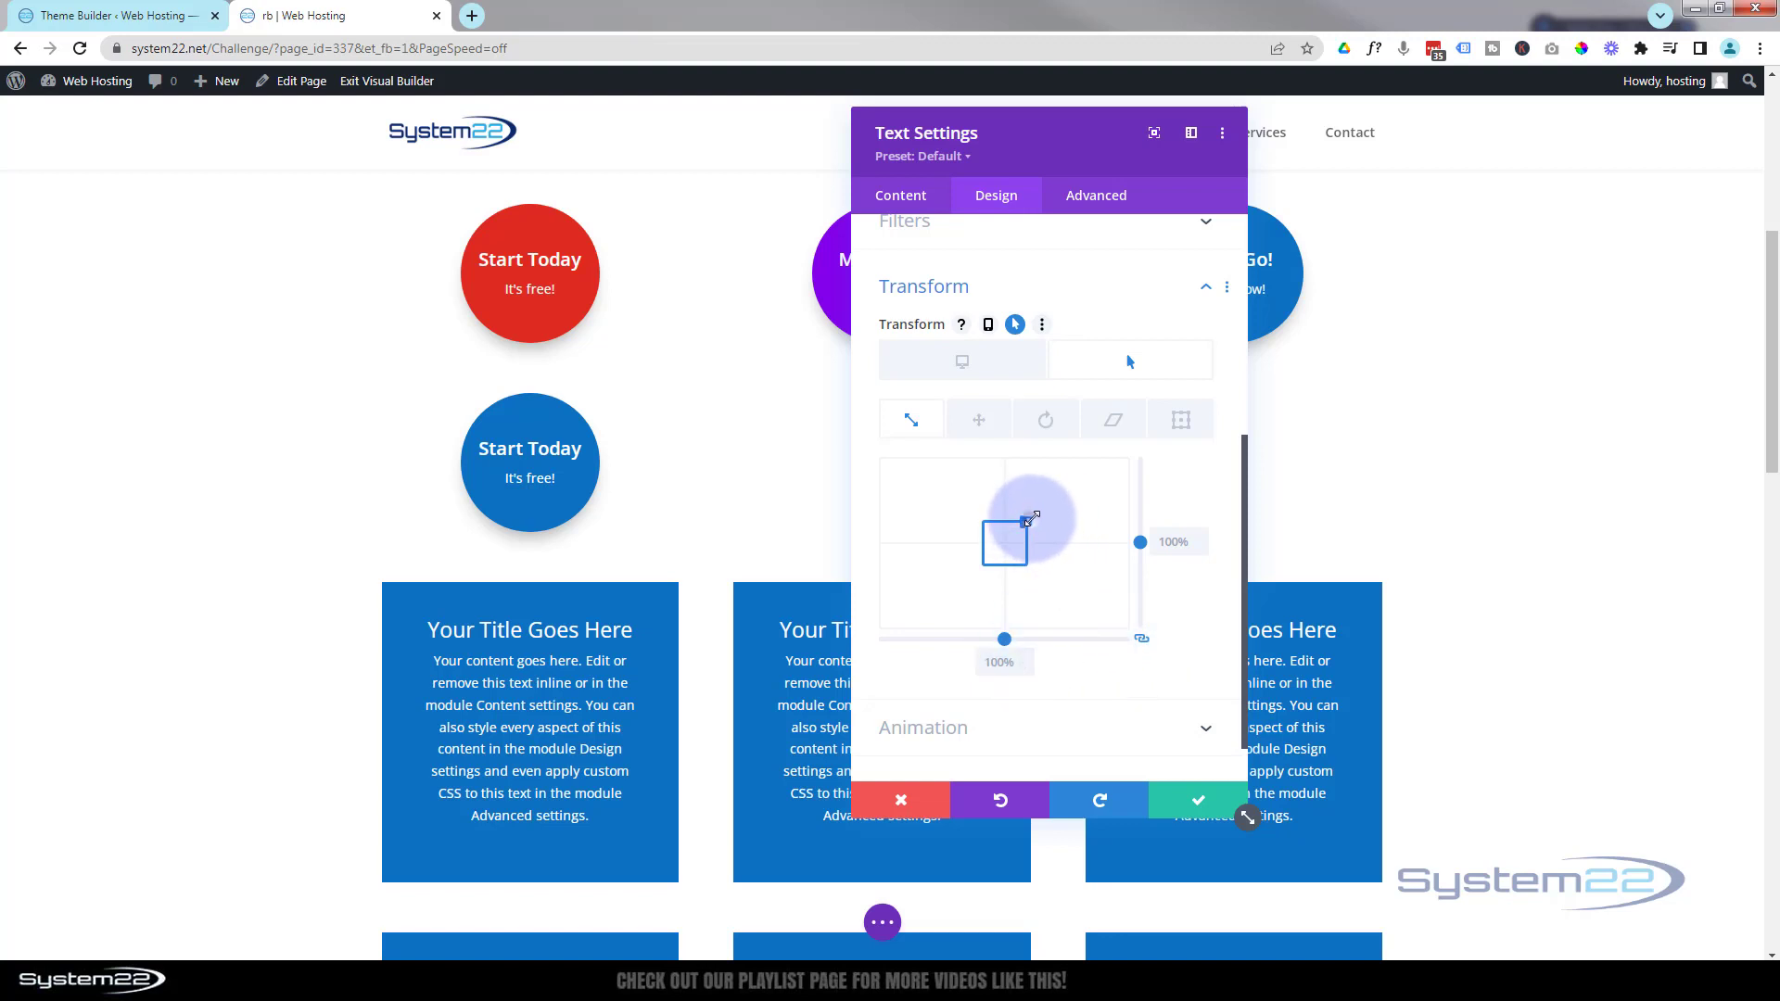
drag(1027, 521, 1034, 516)
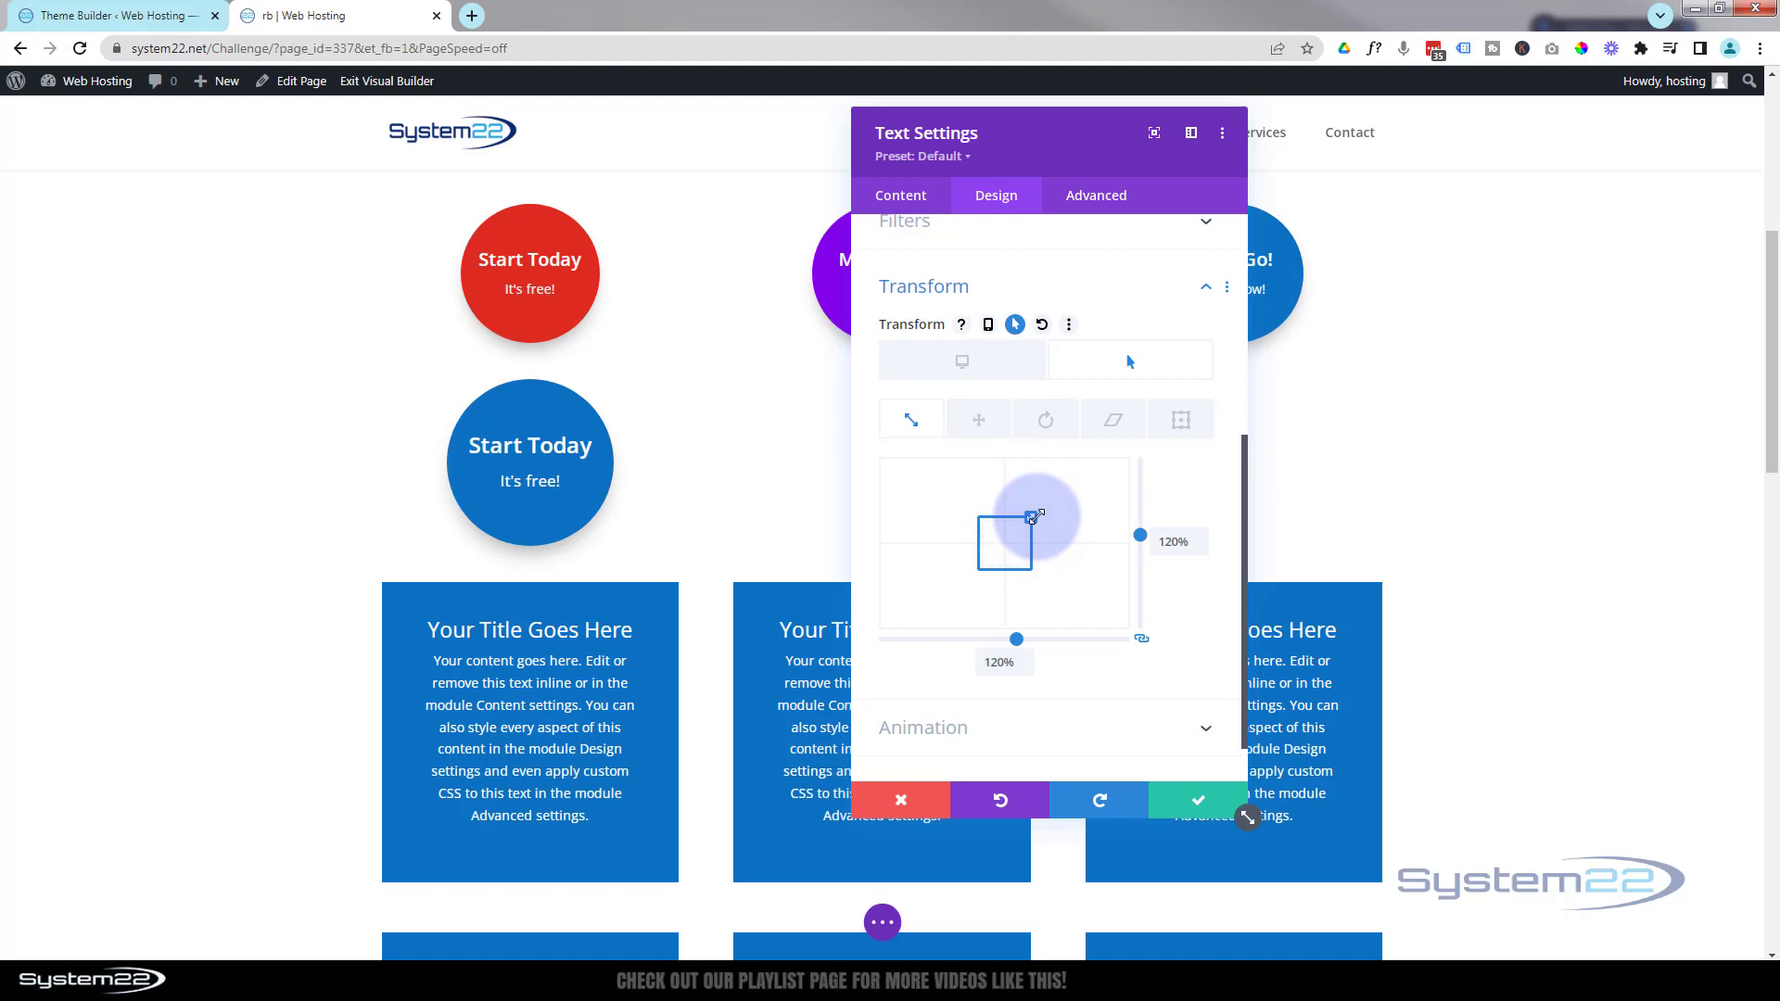
drag(1042, 516, 1034, 516)
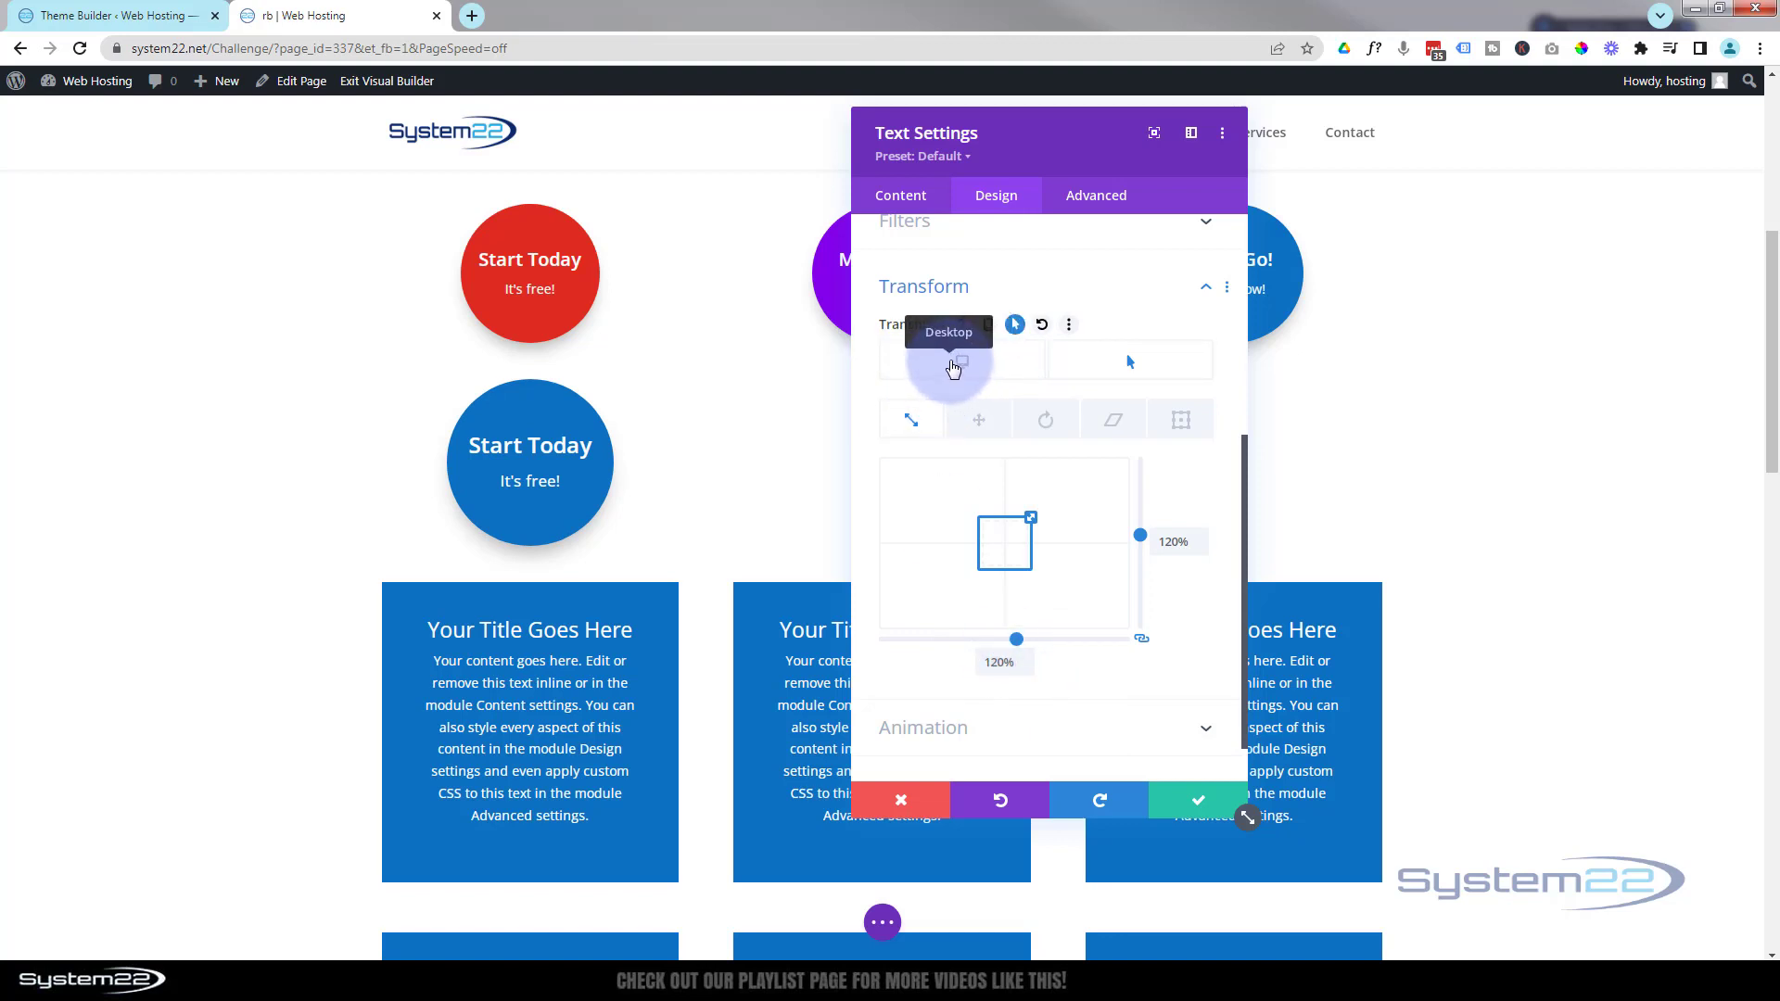
click(955, 365)
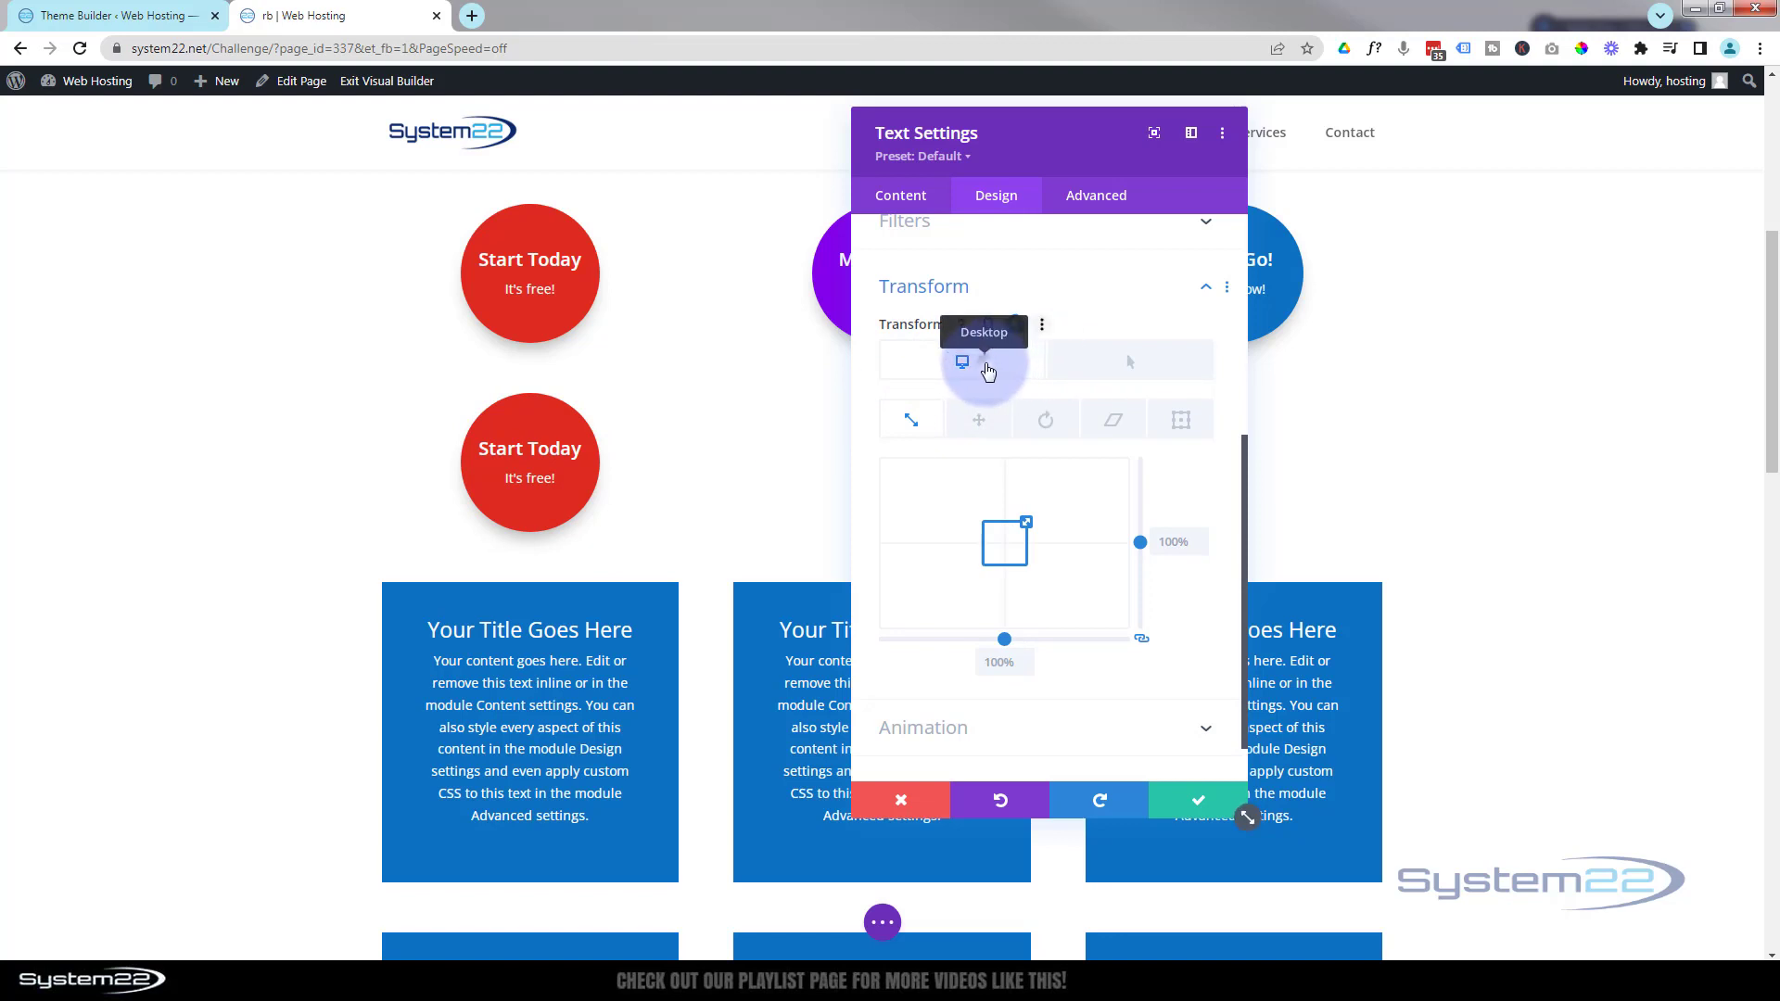
click(1127, 369)
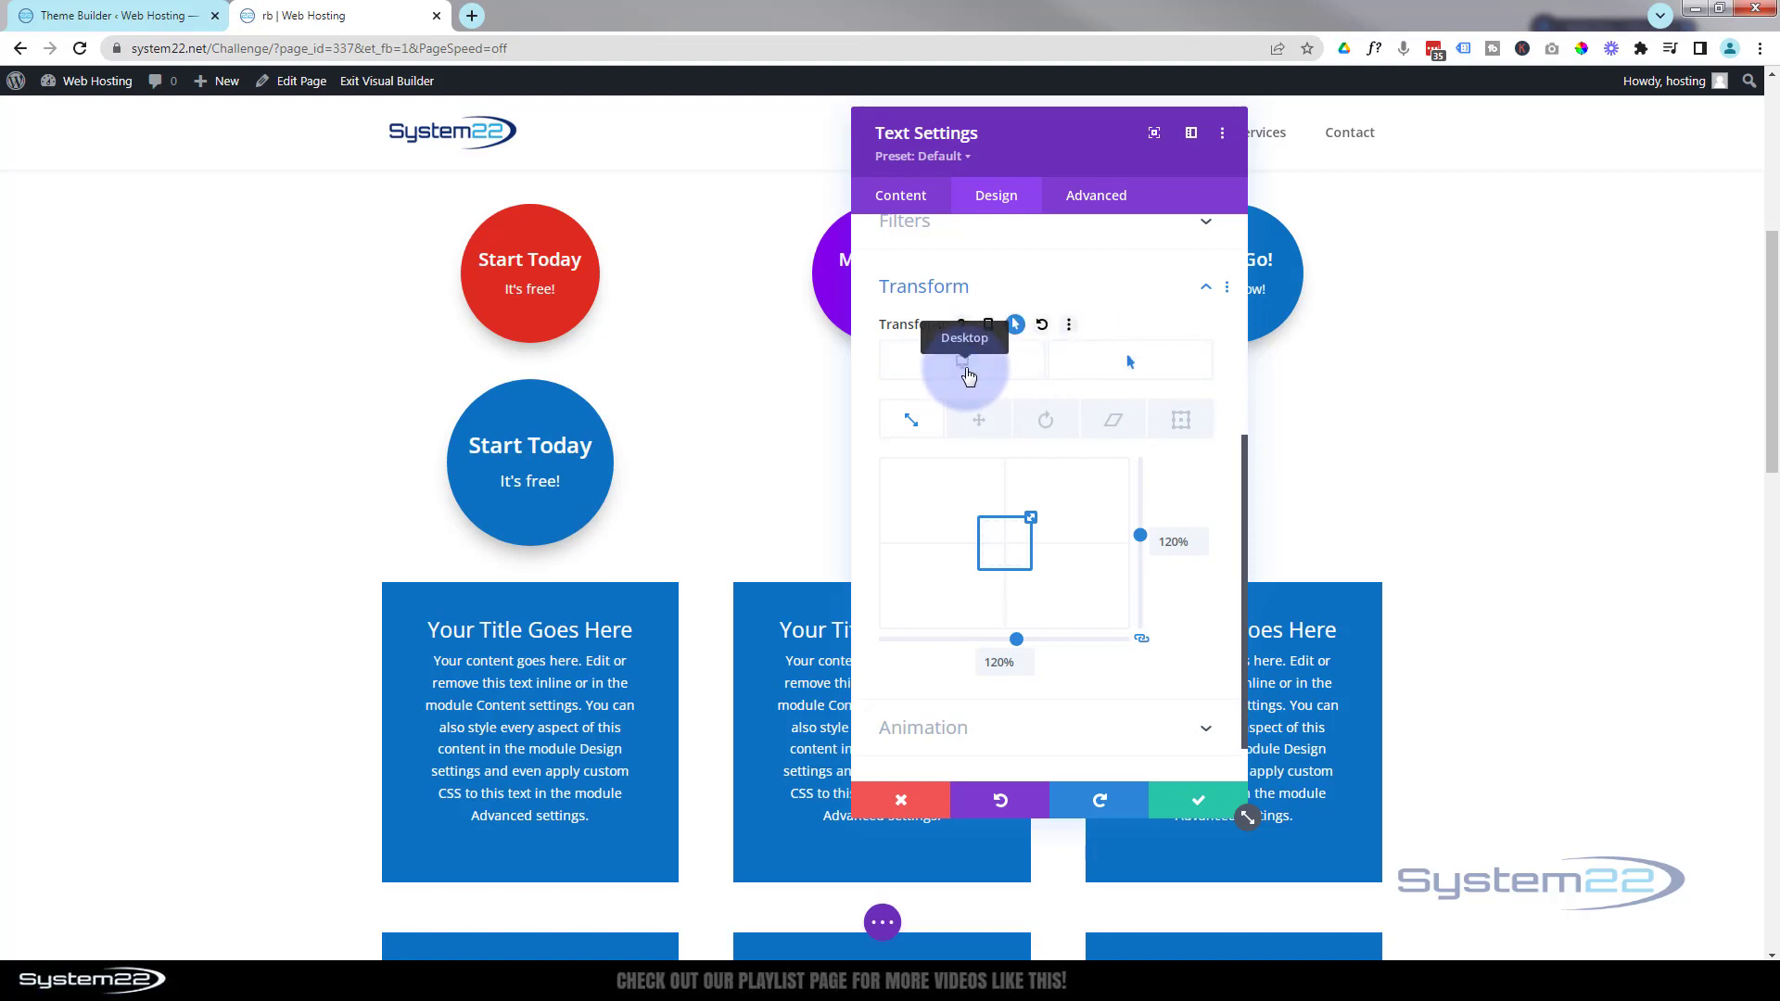
click(964, 367)
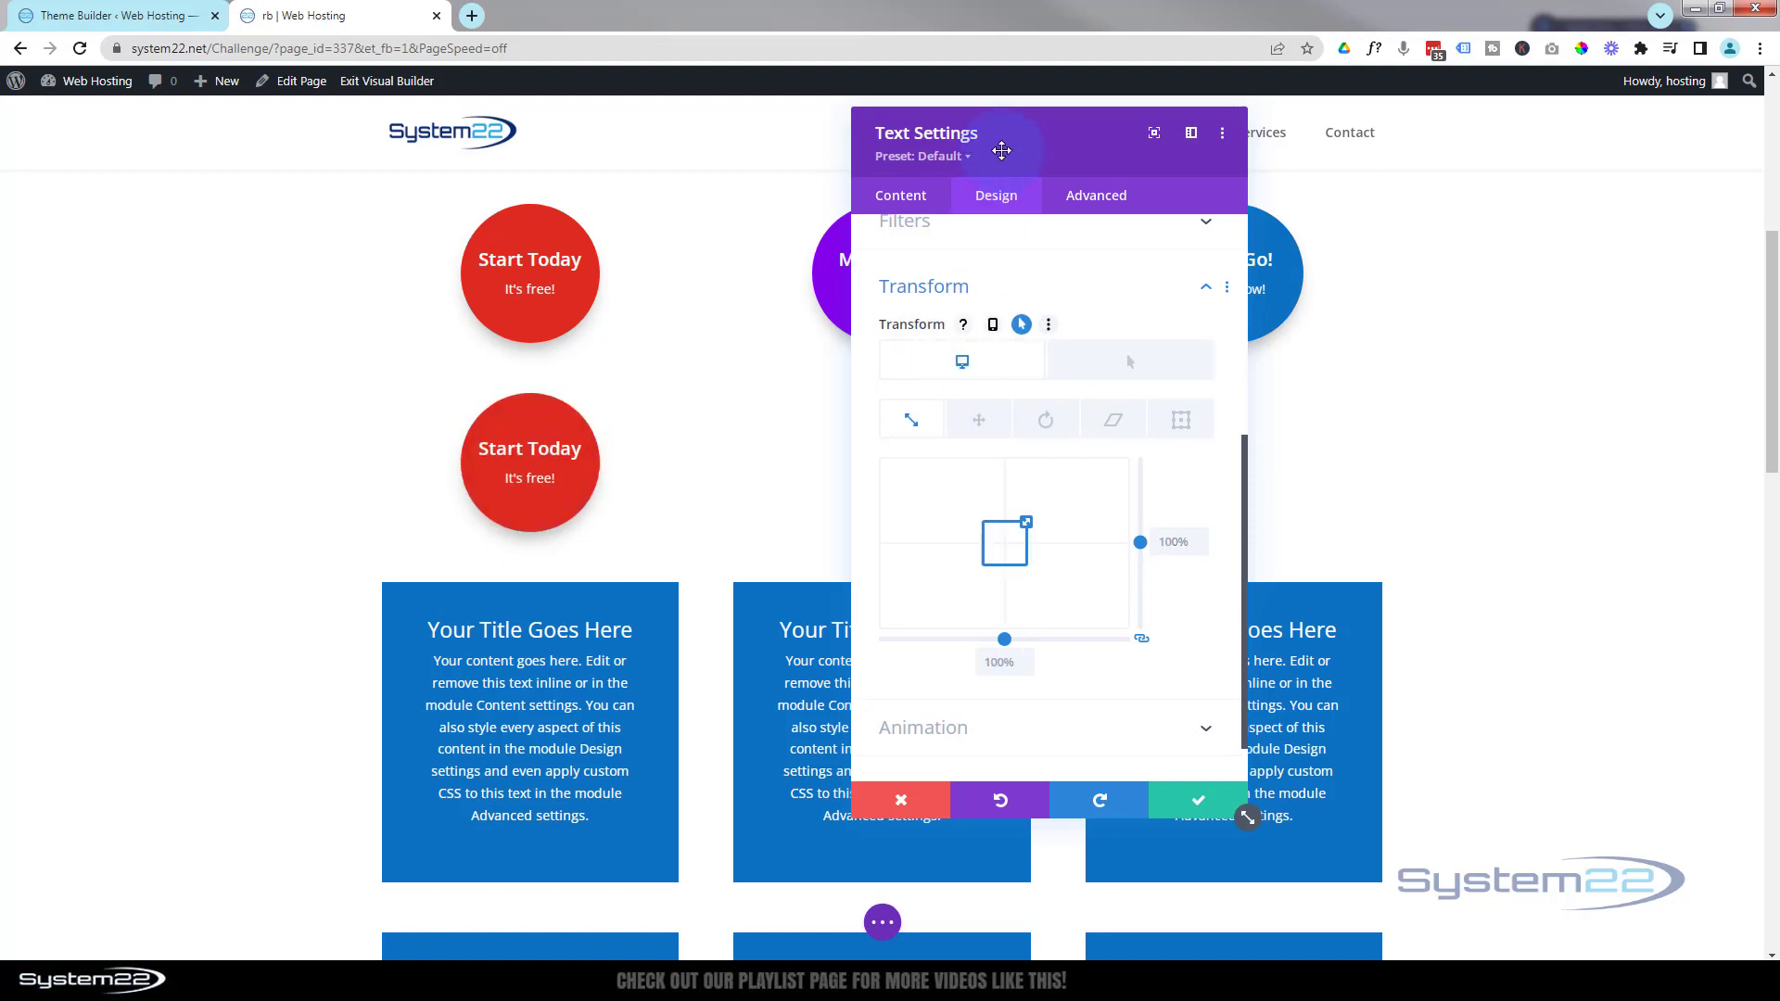
Step: Set the Text module's transition duration to 600ms and its transition speed curve to Ease-In-Out
click(1108, 198)
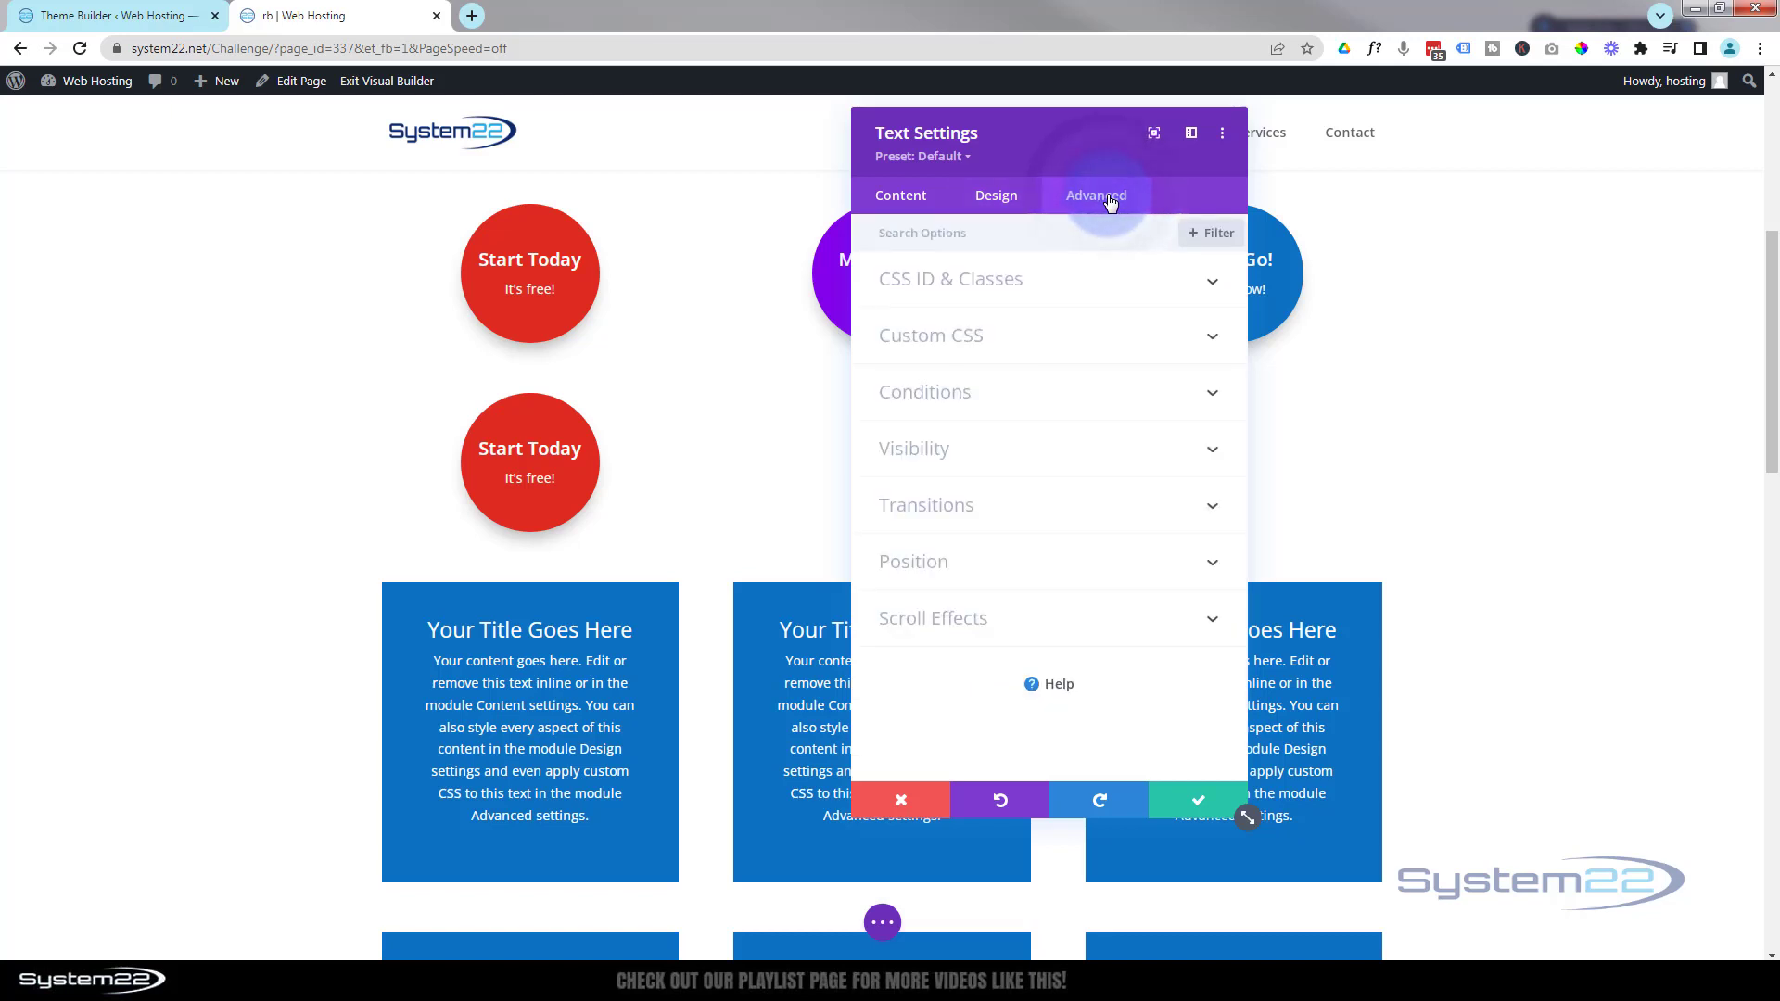
click(1059, 515)
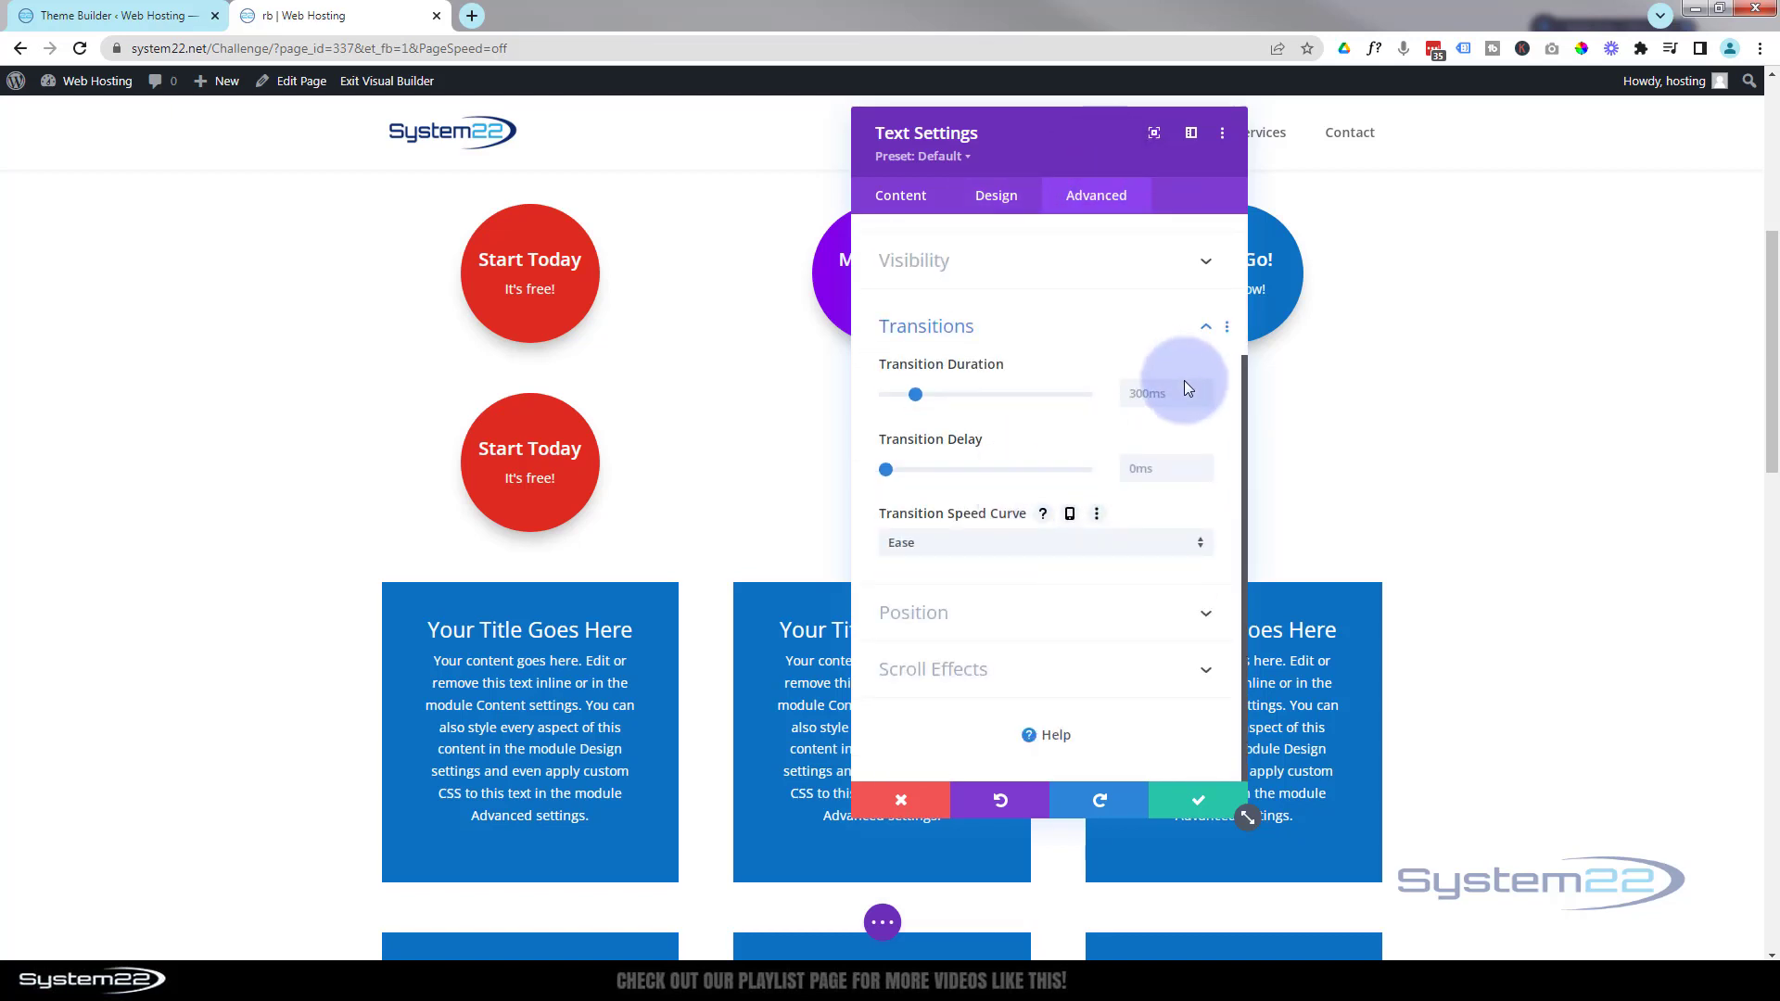
click(1149, 393)
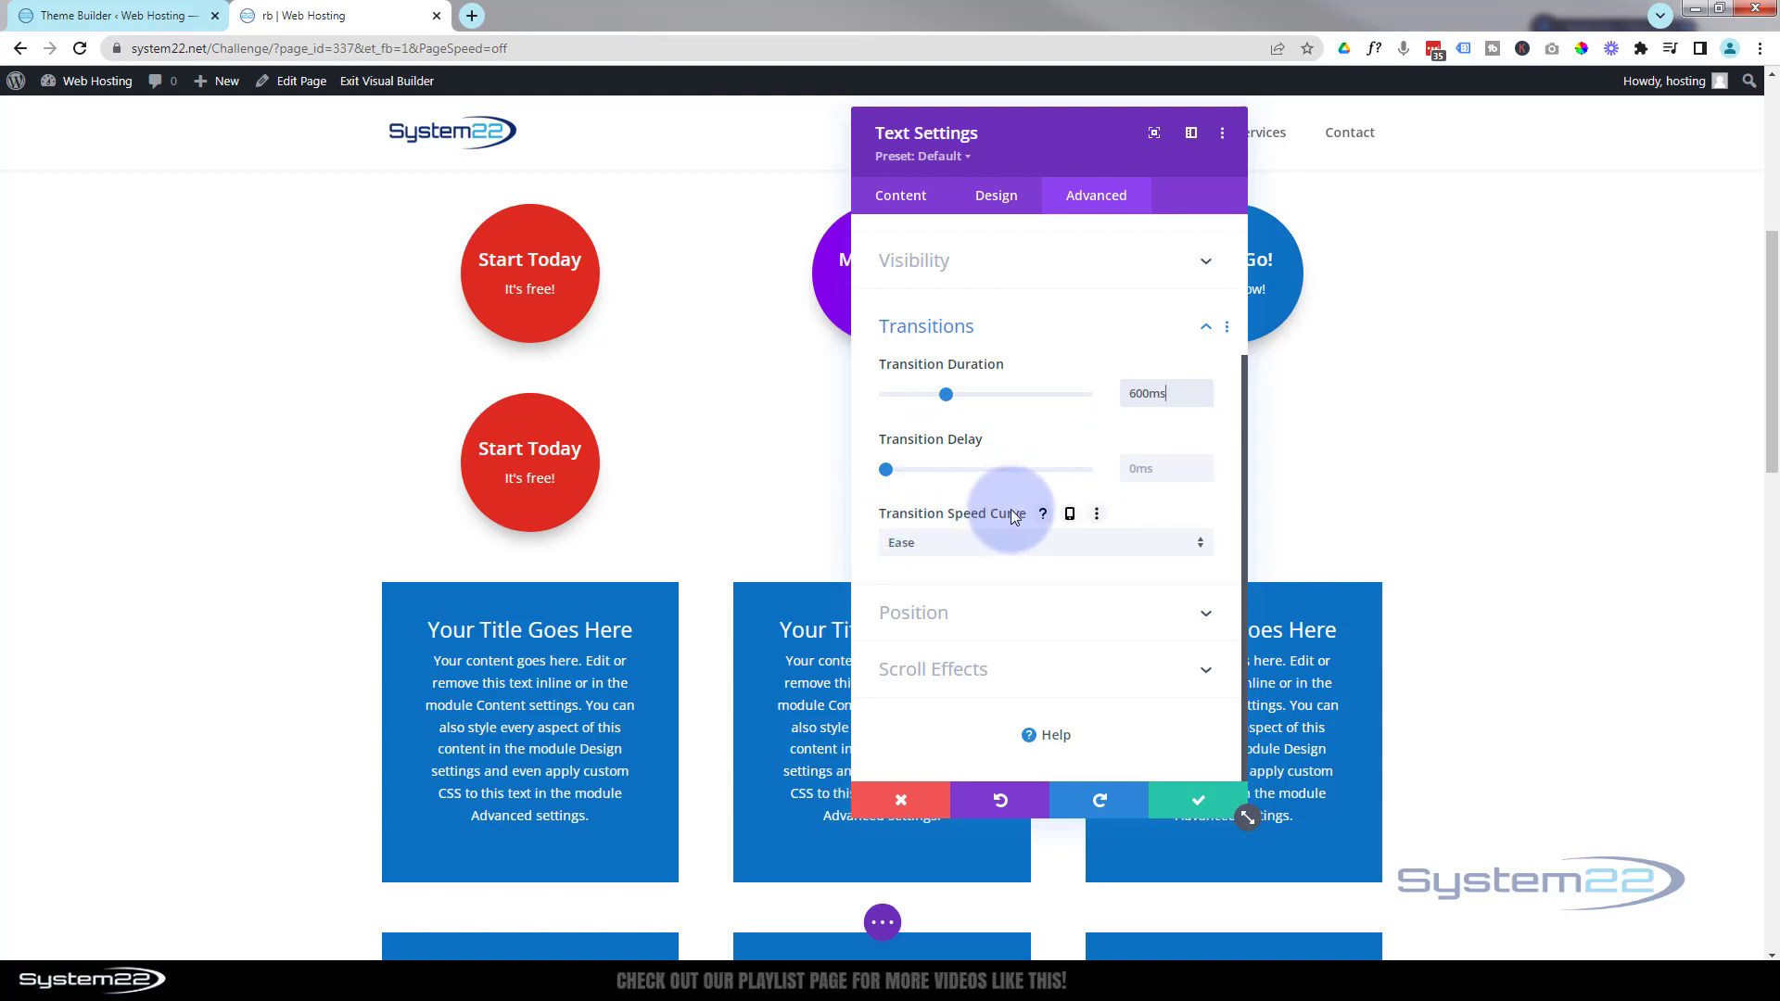
click(991, 544)
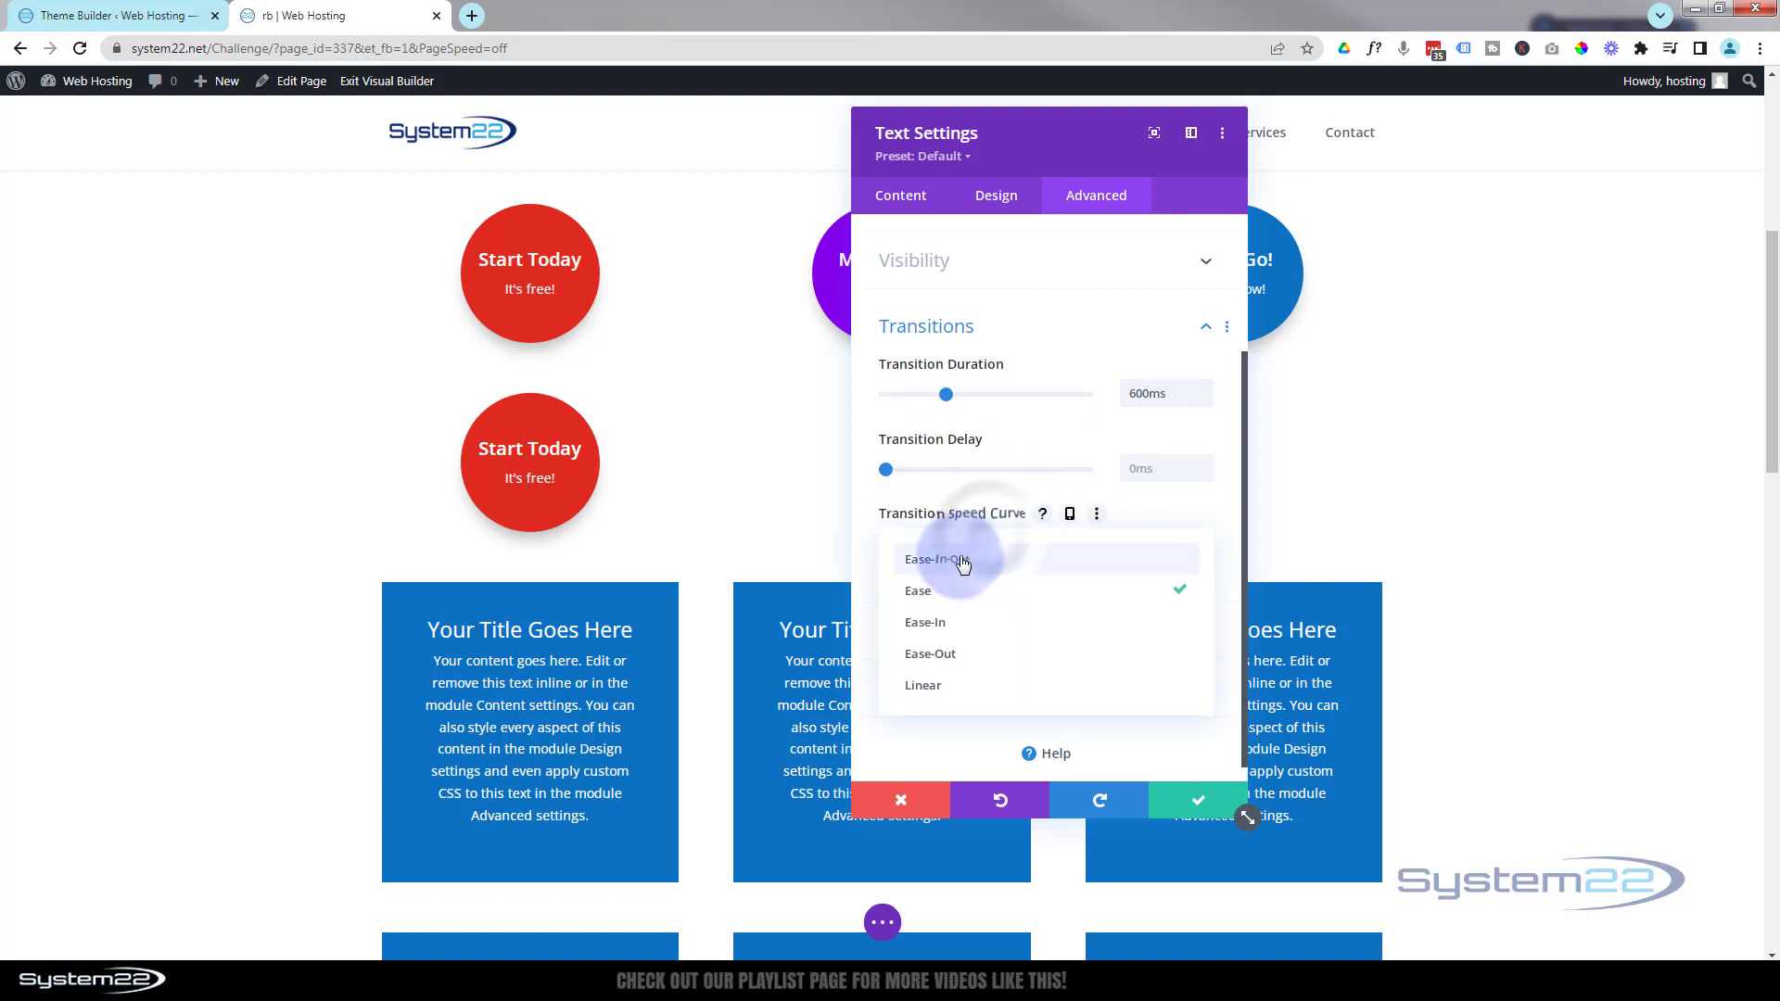
click(961, 563)
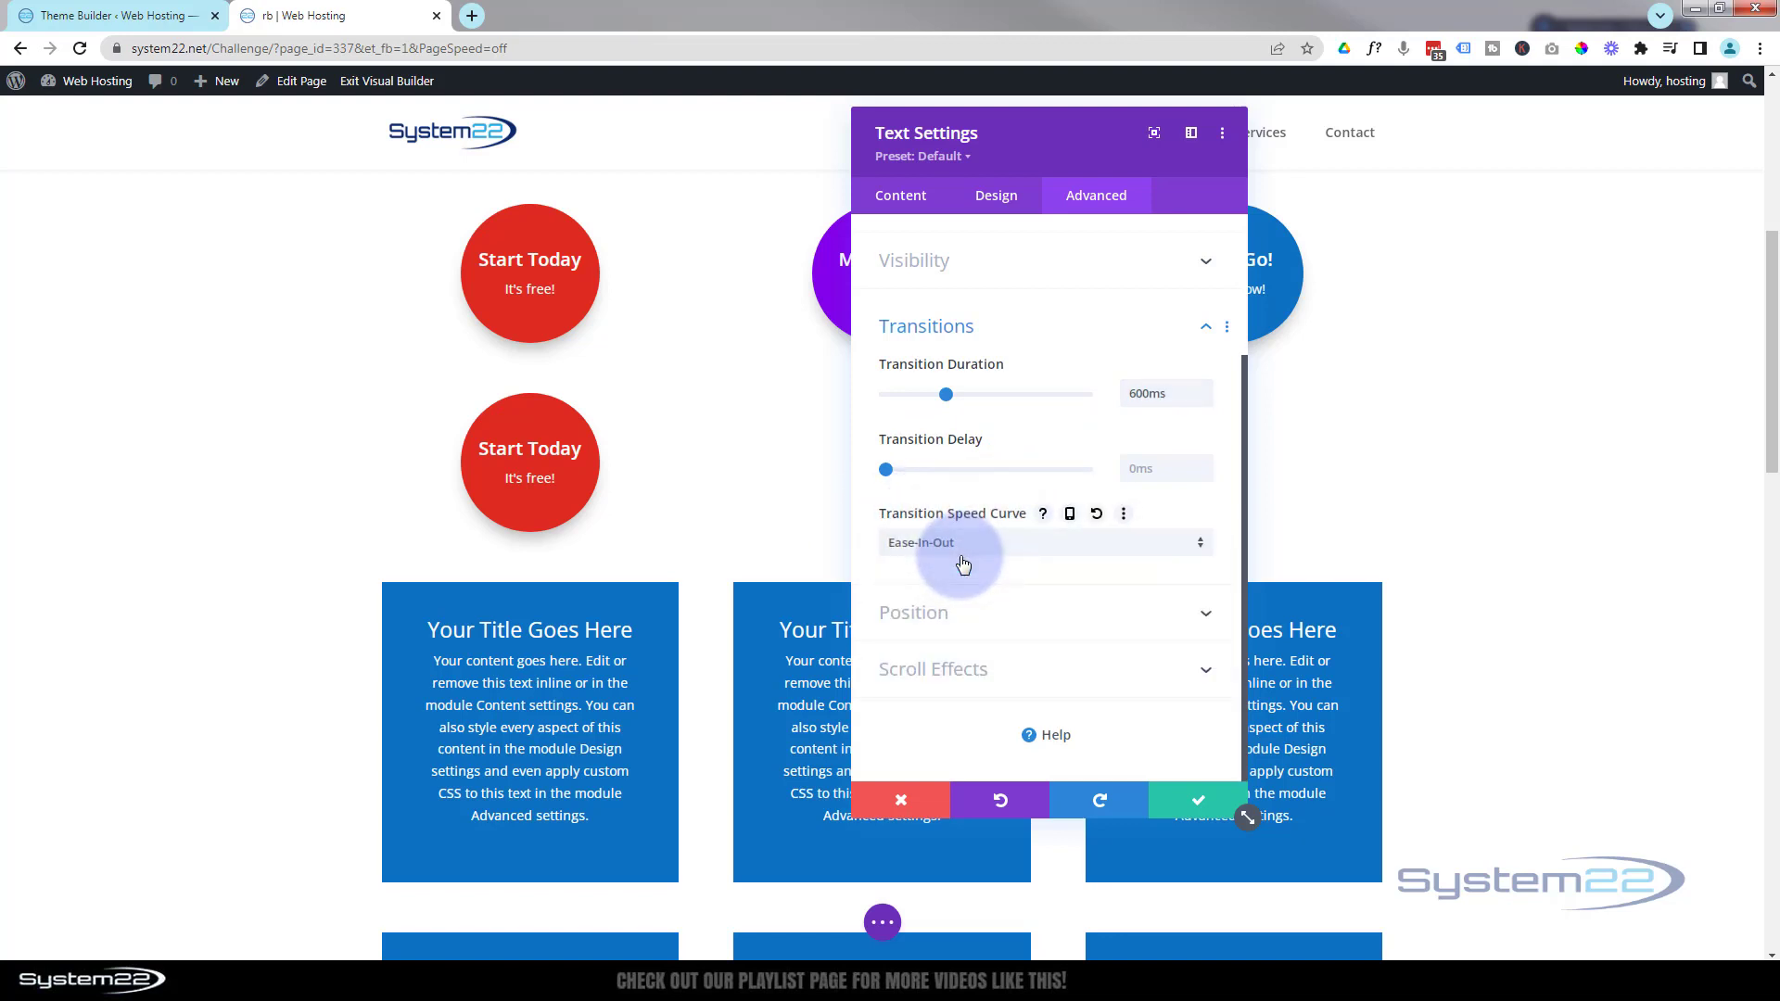
click(985, 545)
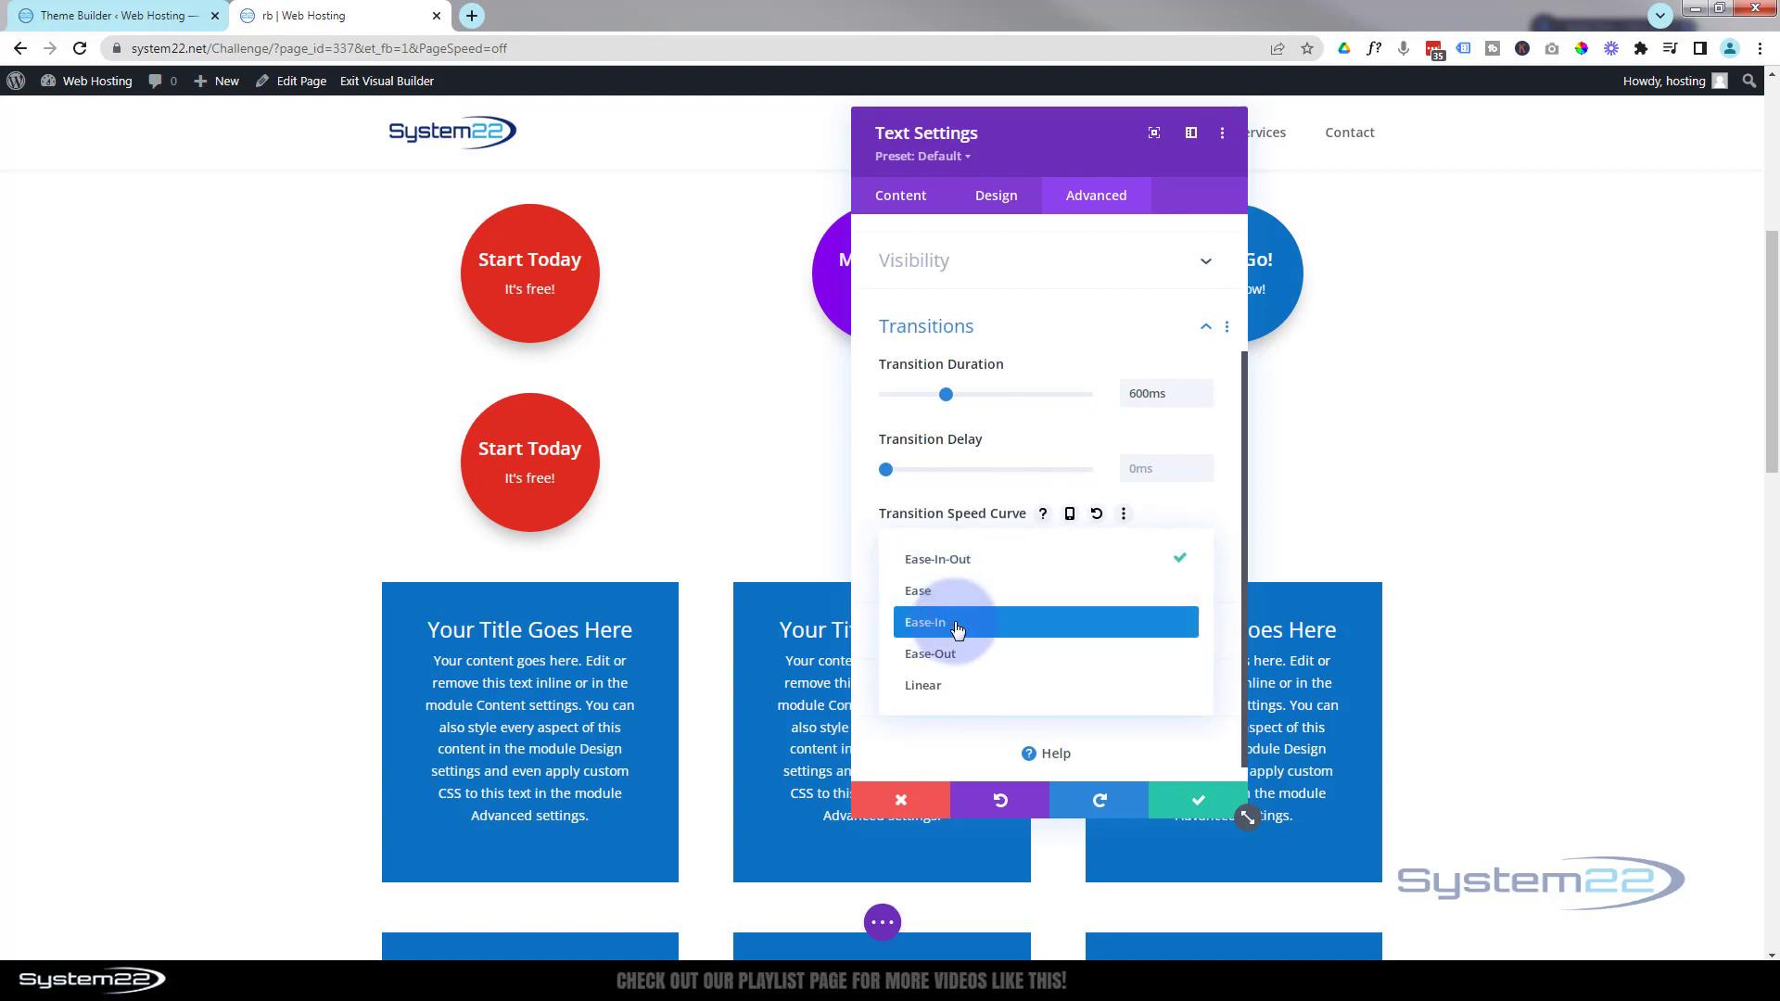
click(954, 688)
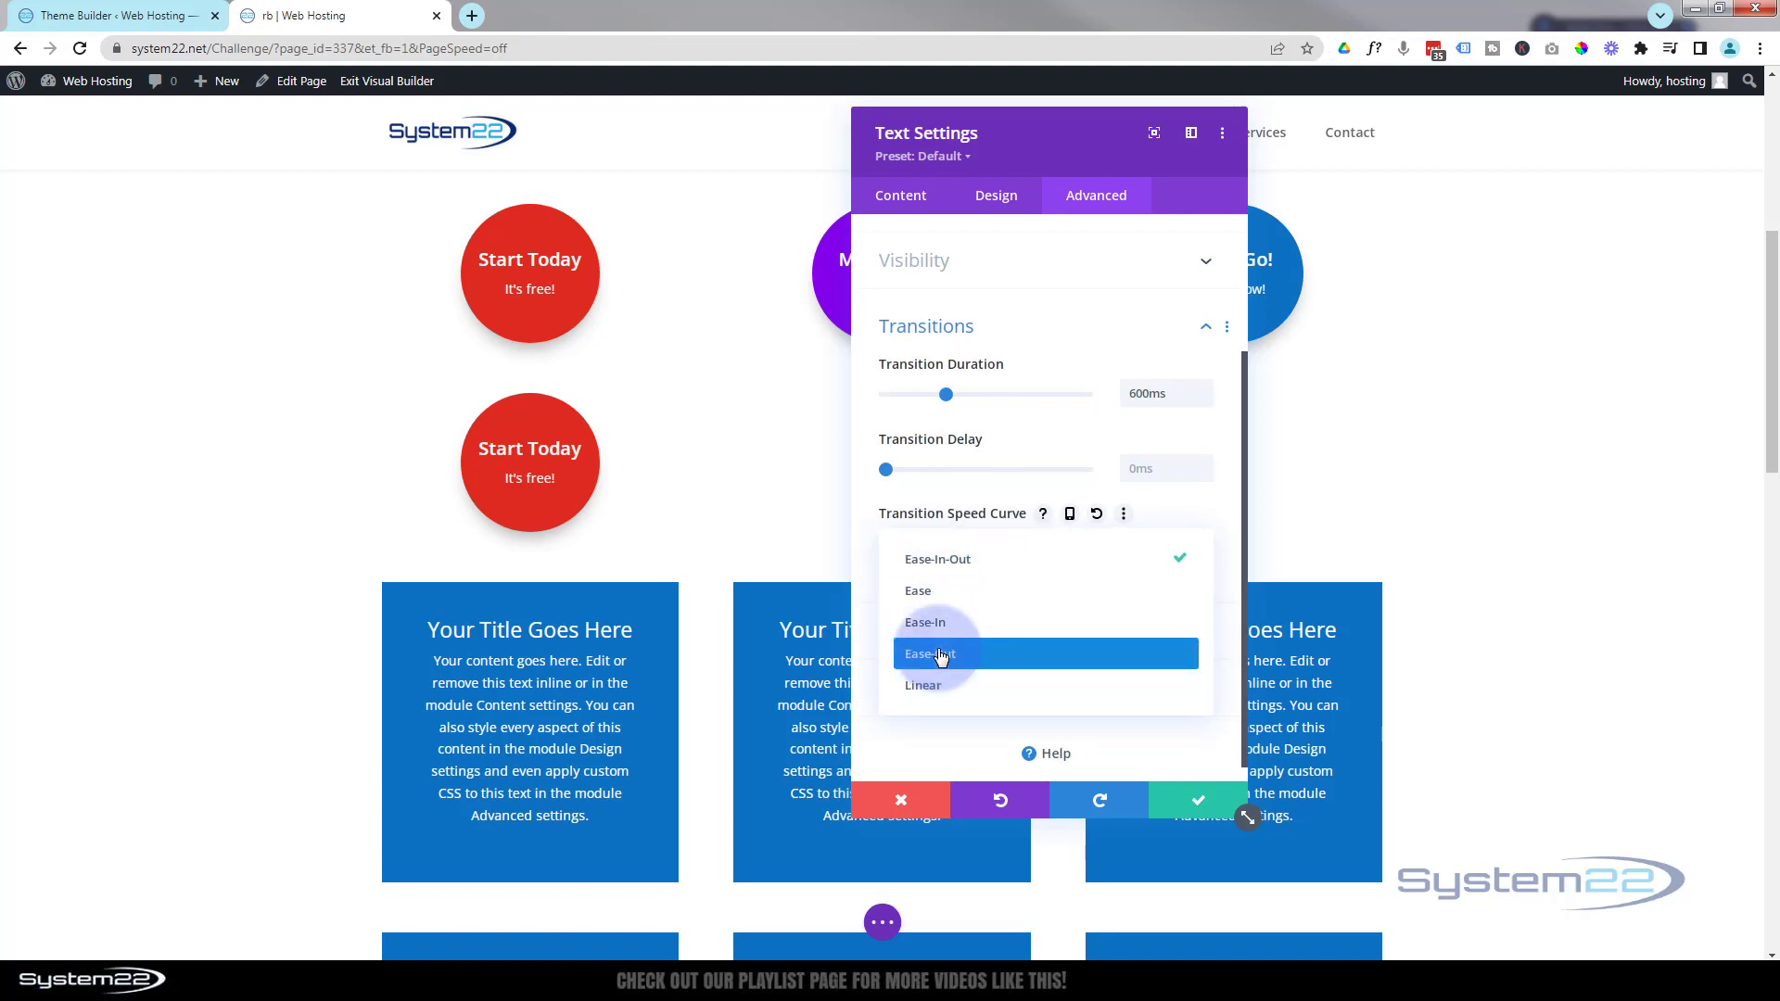
click(860, 512)
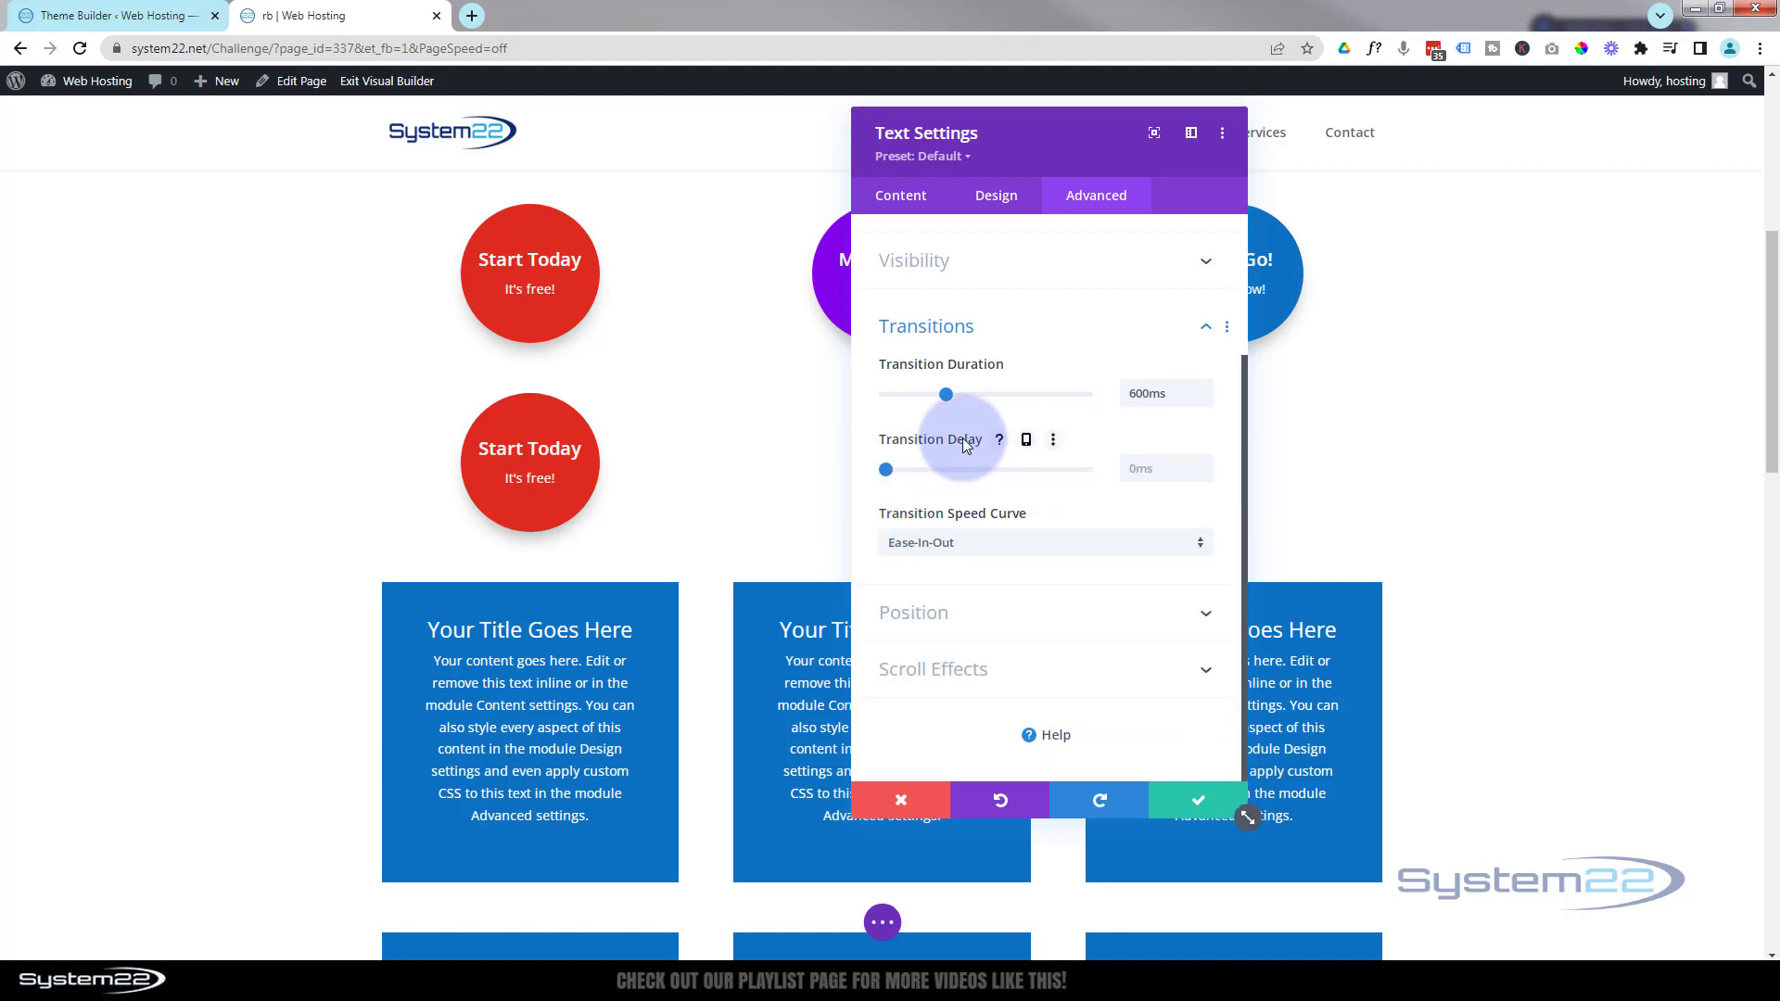
Step: Save the module settings and the page, and exit the visual builder to check the buttons on the live page
click(1213, 812)
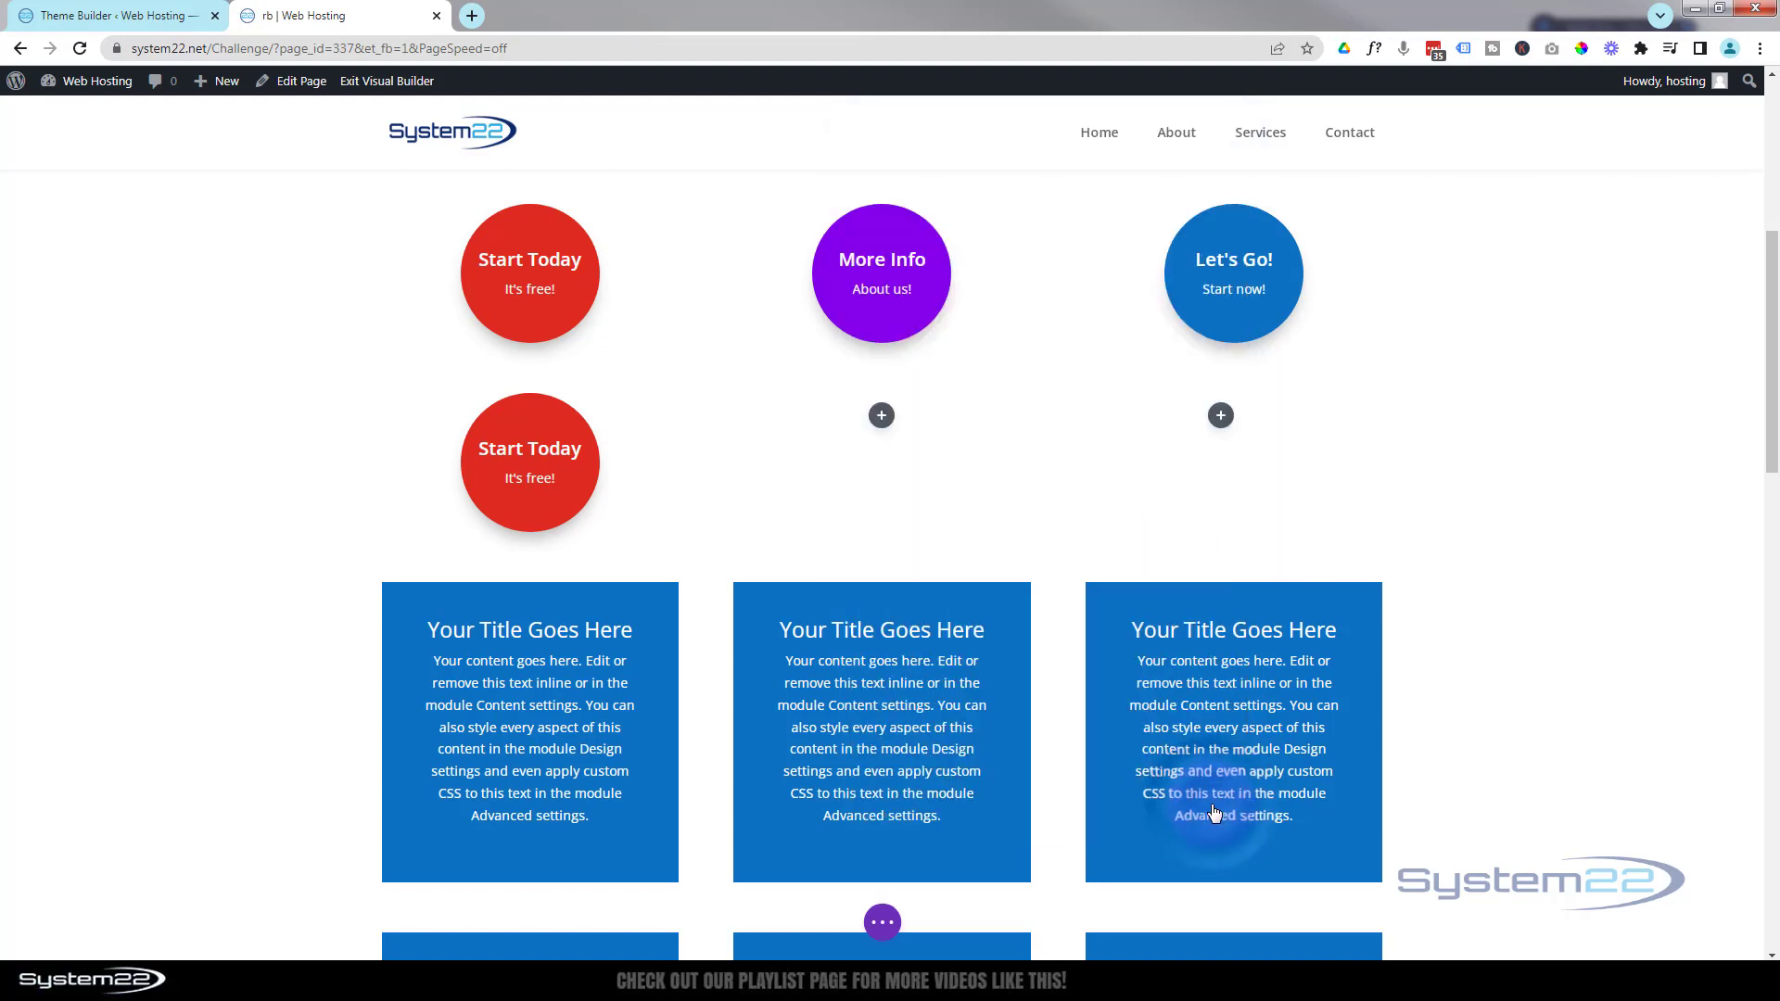
click(884, 922)
click(1608, 938)
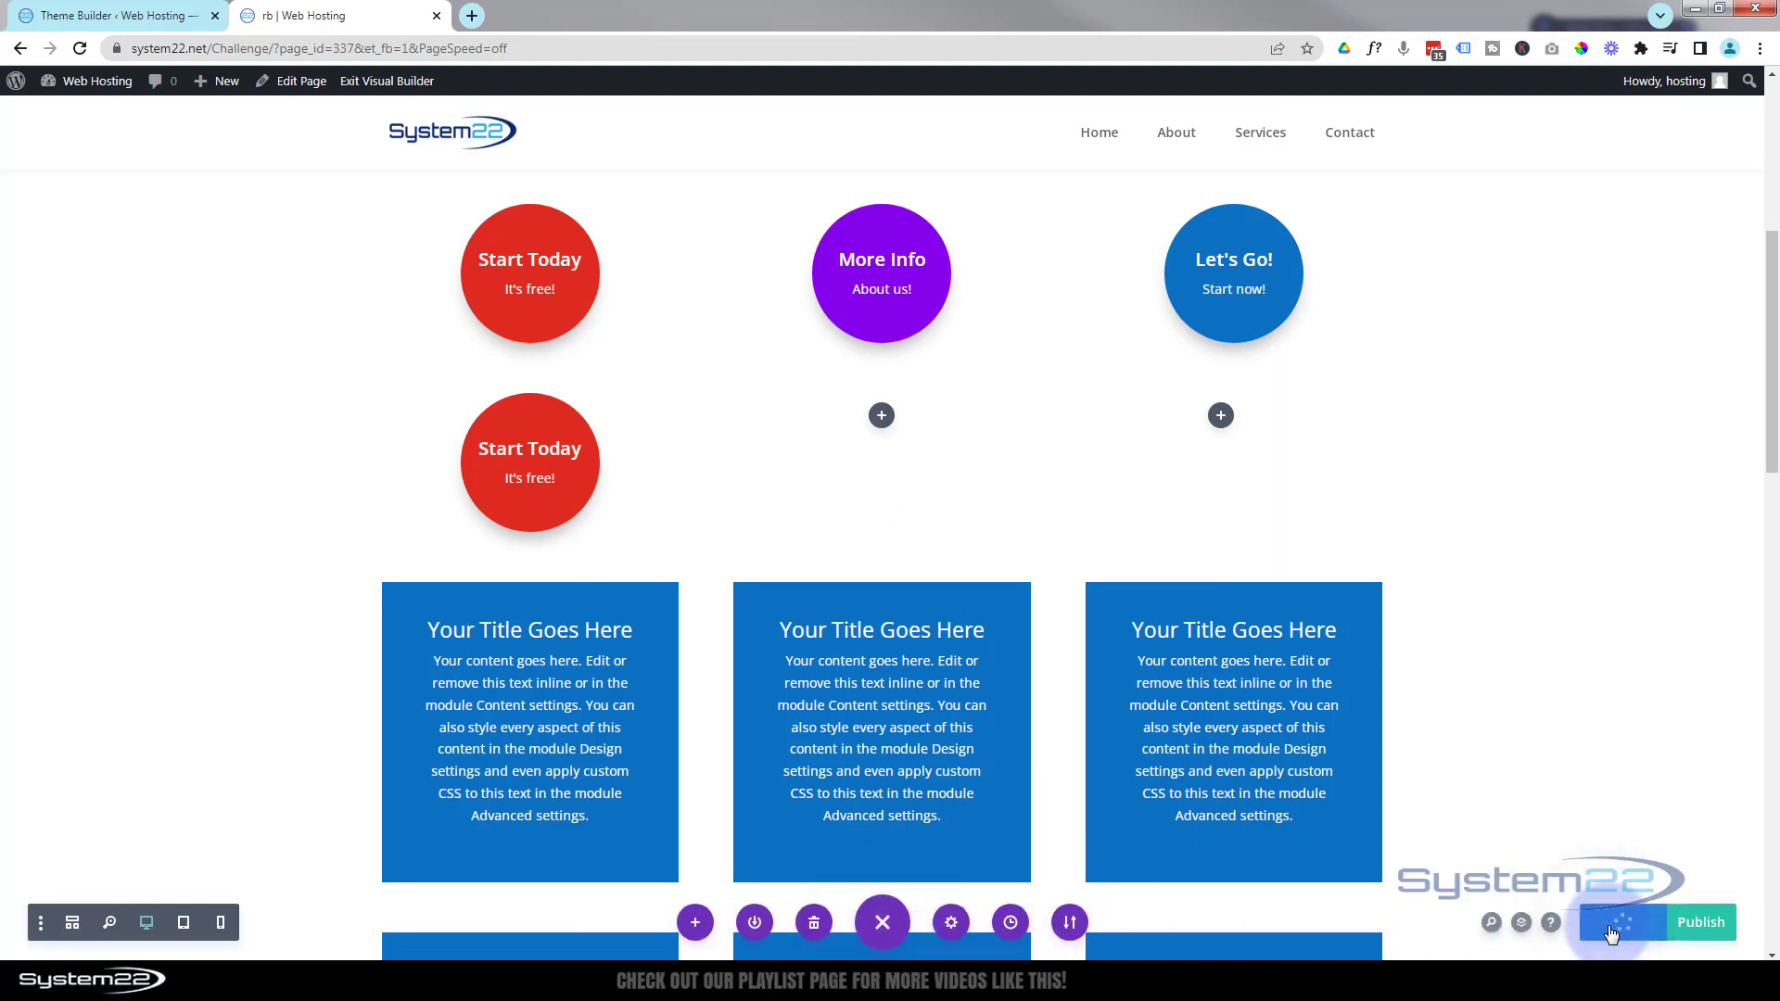
click(383, 82)
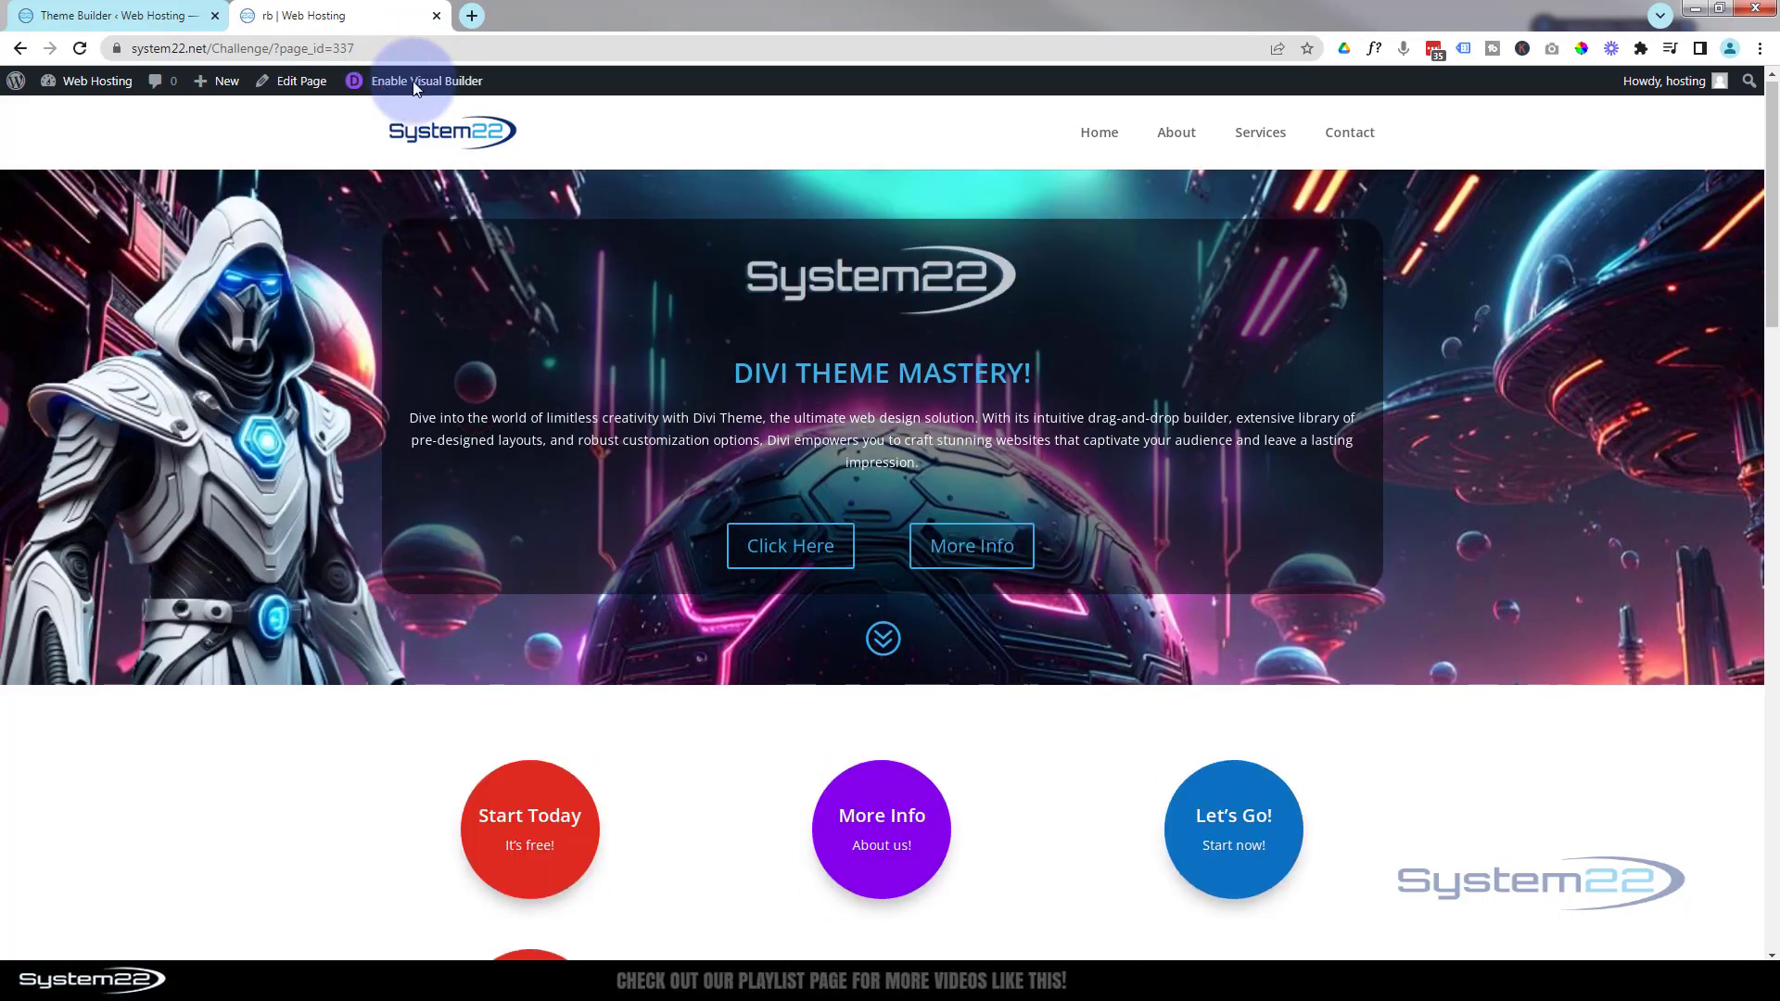
scroll(448, 245, down, 2)
scroll(447, 246, down, 3)
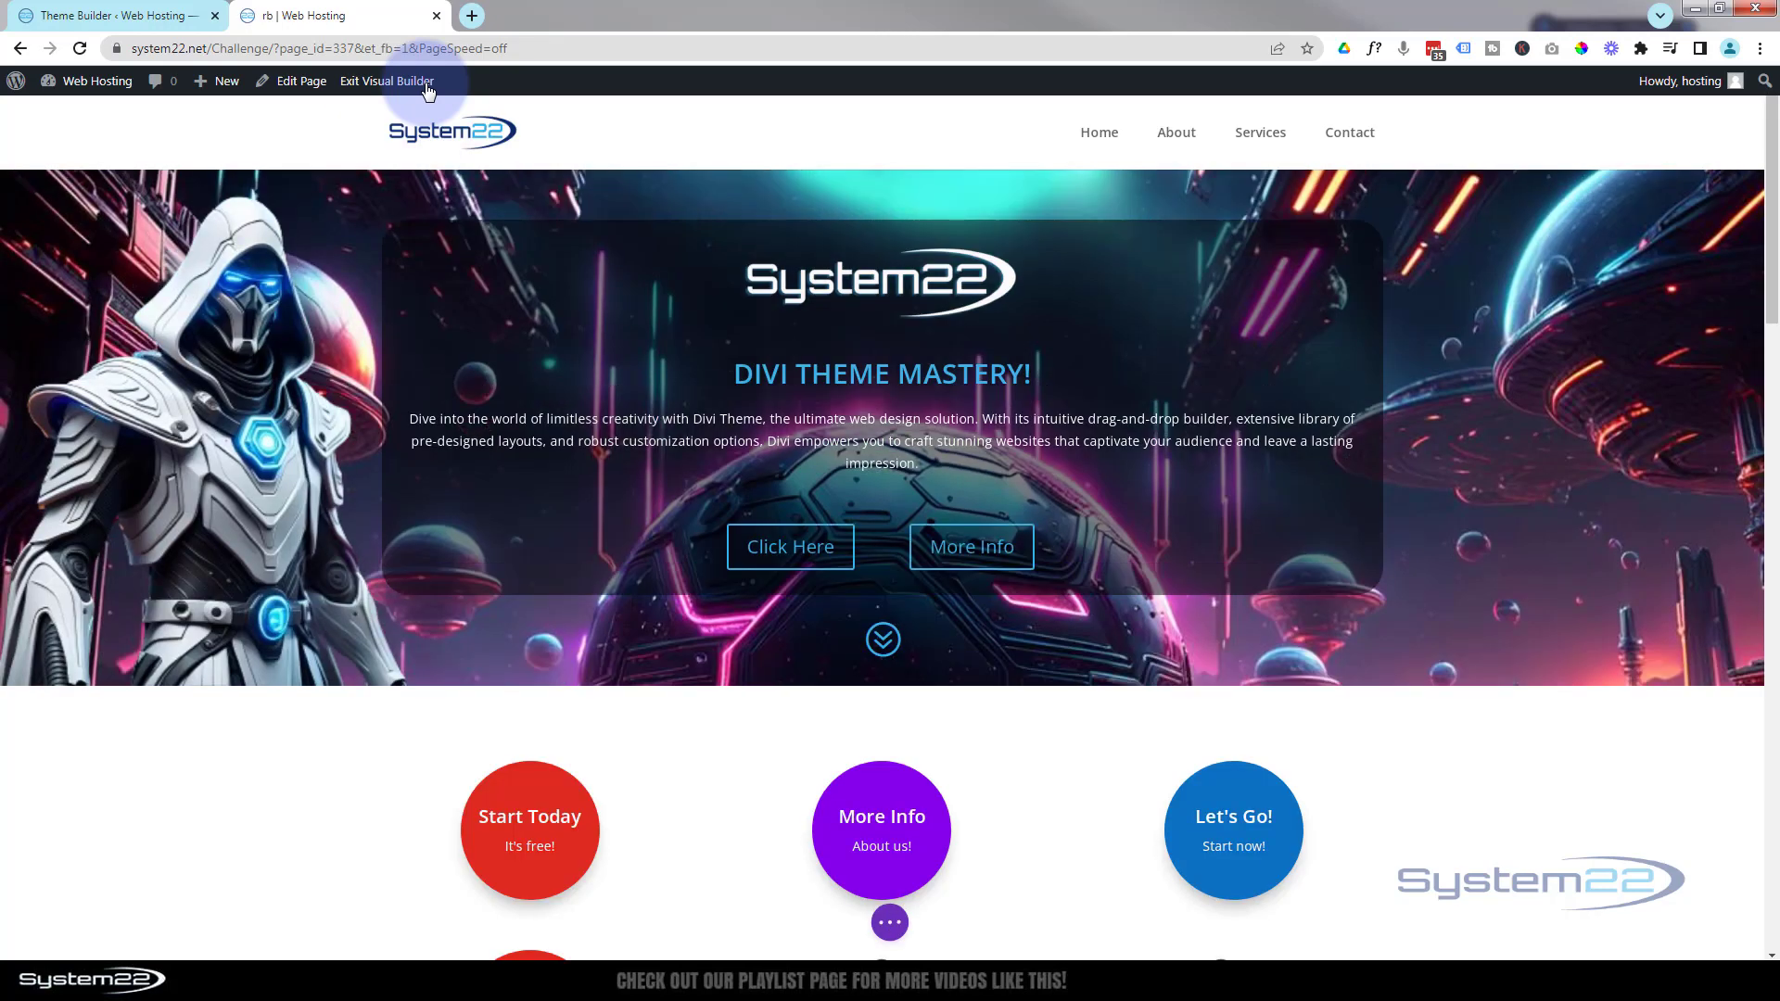
Step: Duplicate the new red Start Today button in the visual builder and move the copy into the empty middle column
scroll(617, 484, down, 6)
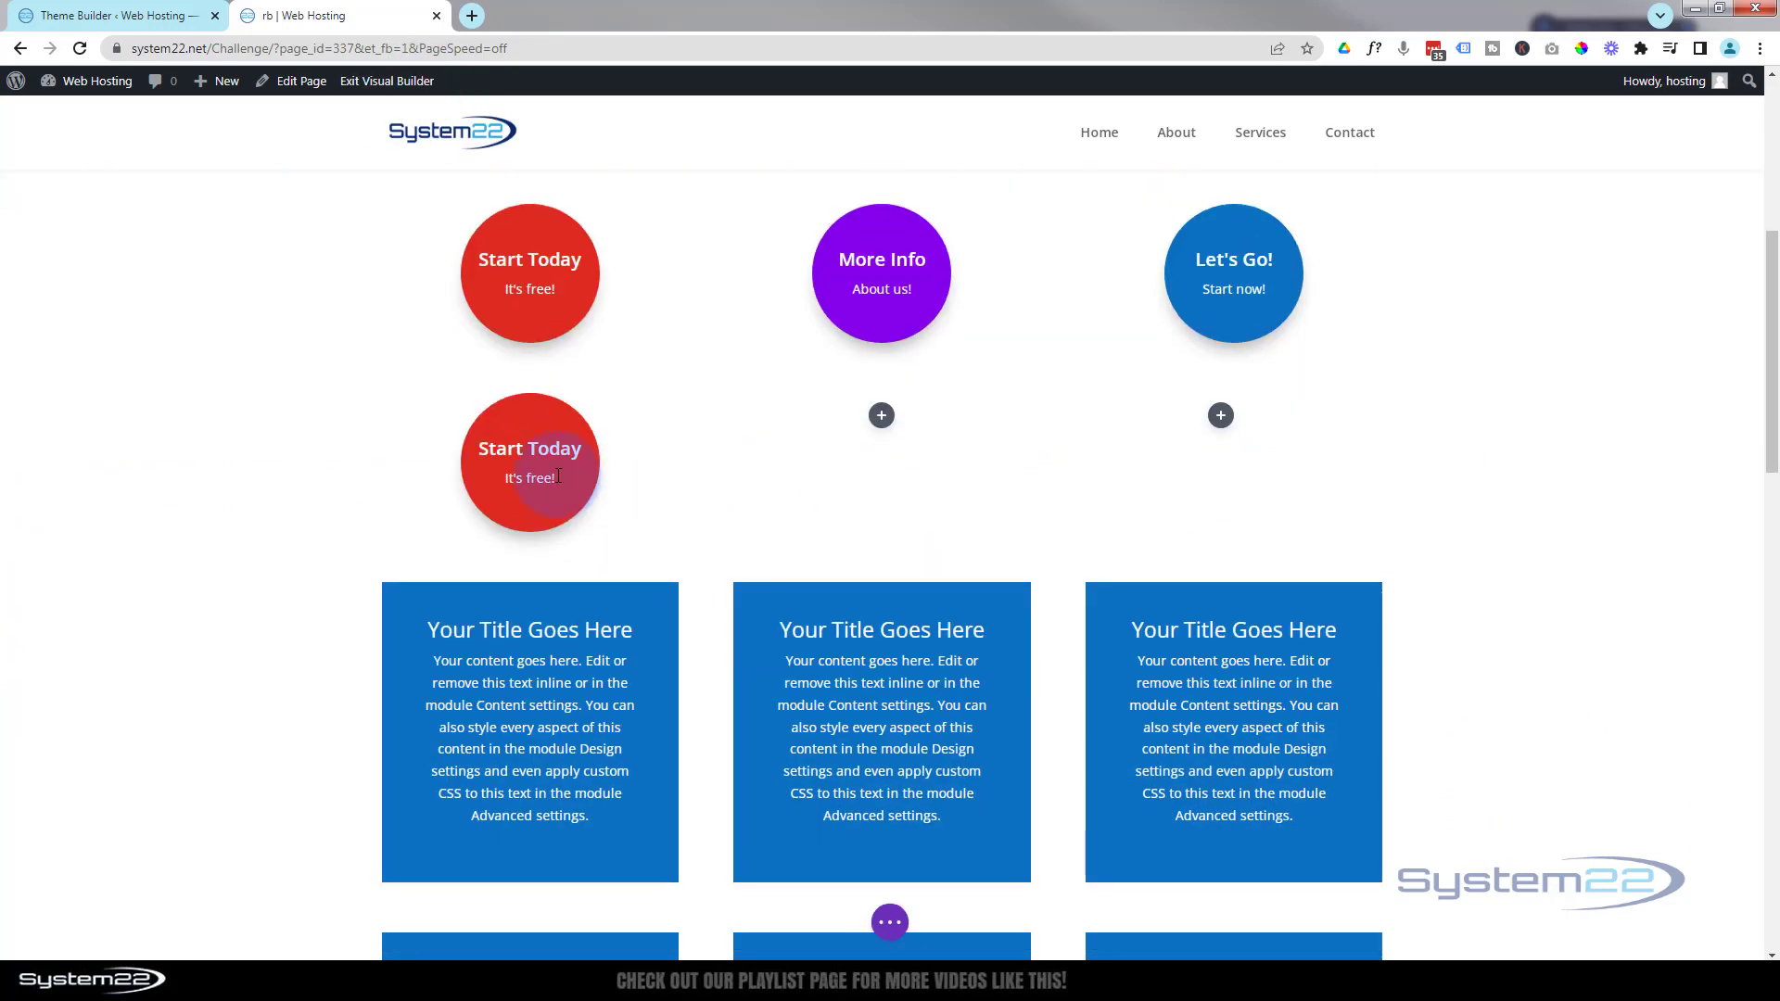
mouse_move(558, 477)
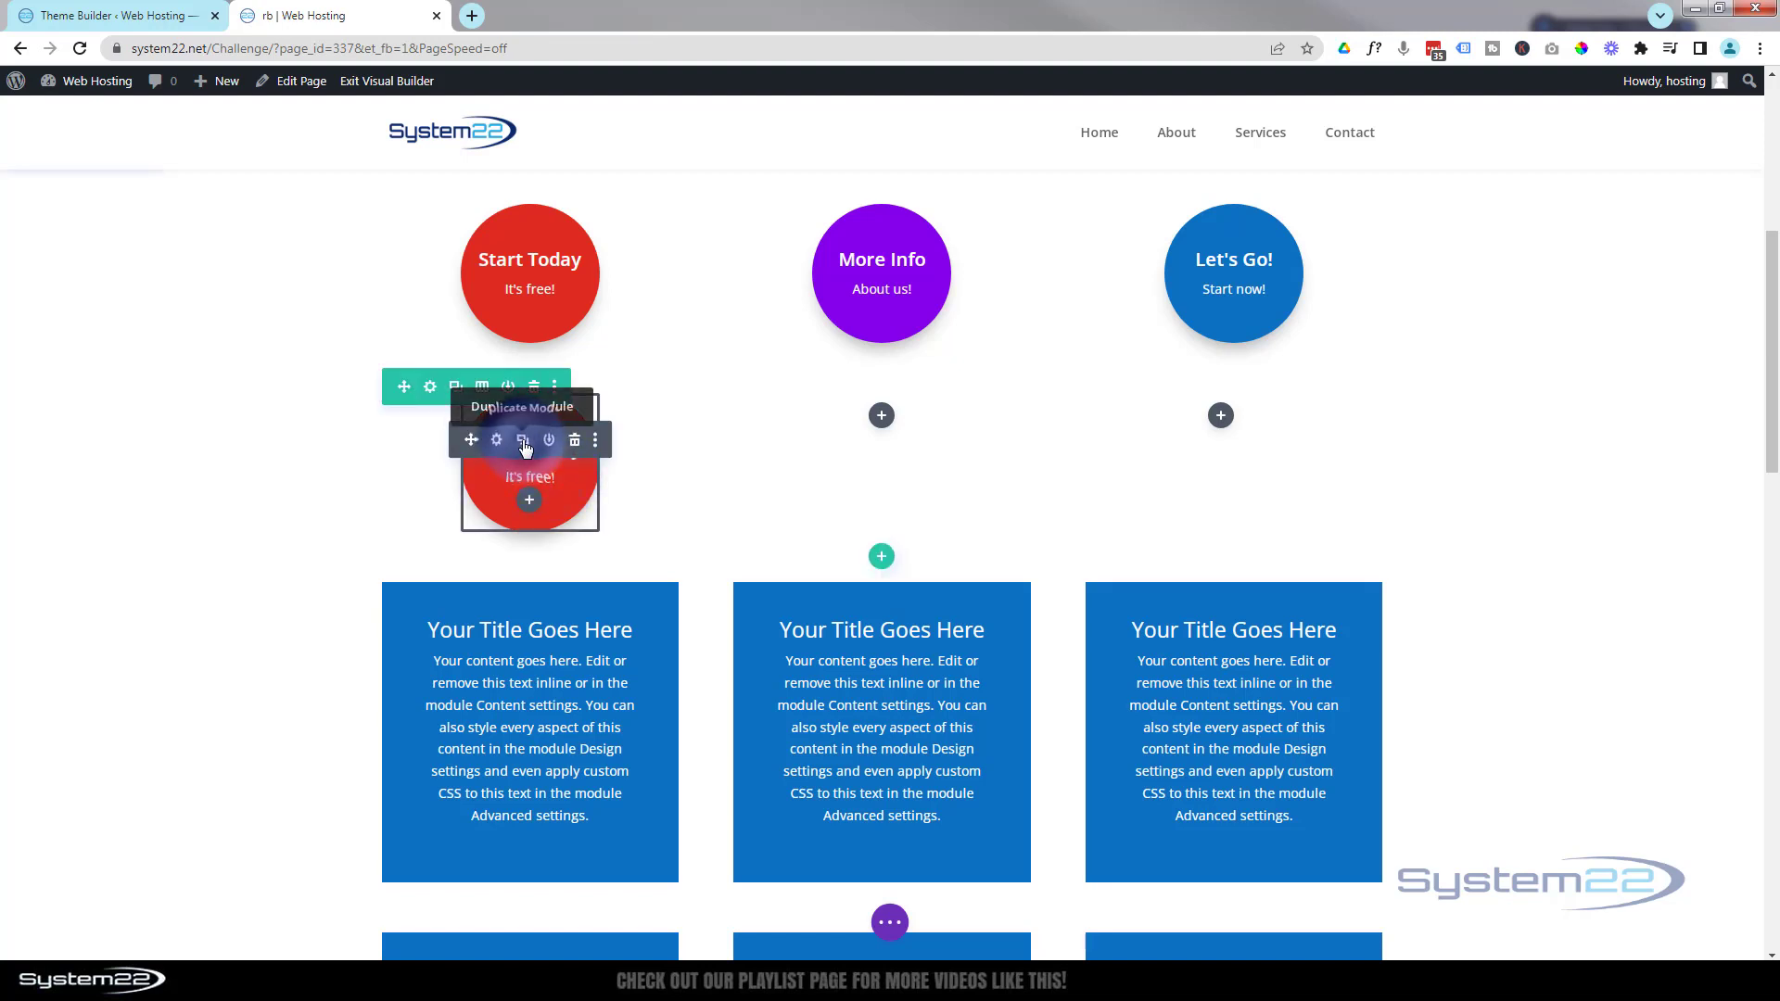
click(524, 444)
drag(484, 438, 898, 419)
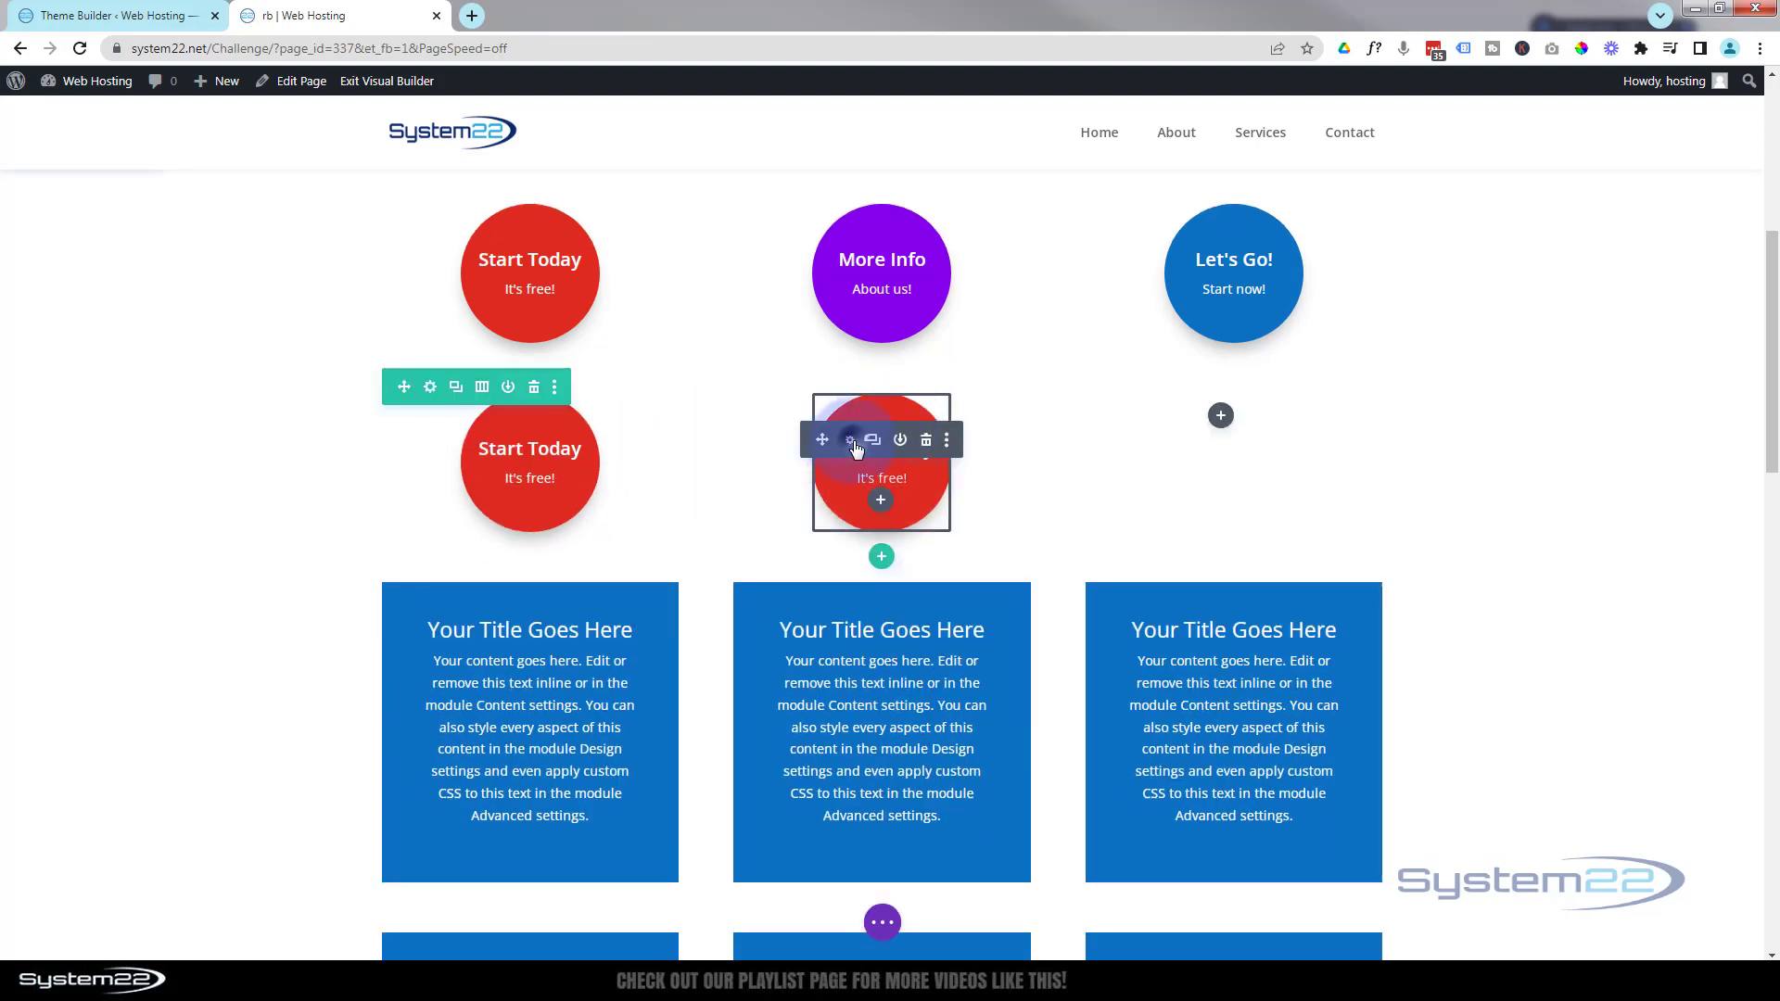
Step: Change the middle button copy's heading to "More Info!" and its subtext to "Start now!" in its Text module settings
click(850, 441)
click(974, 527)
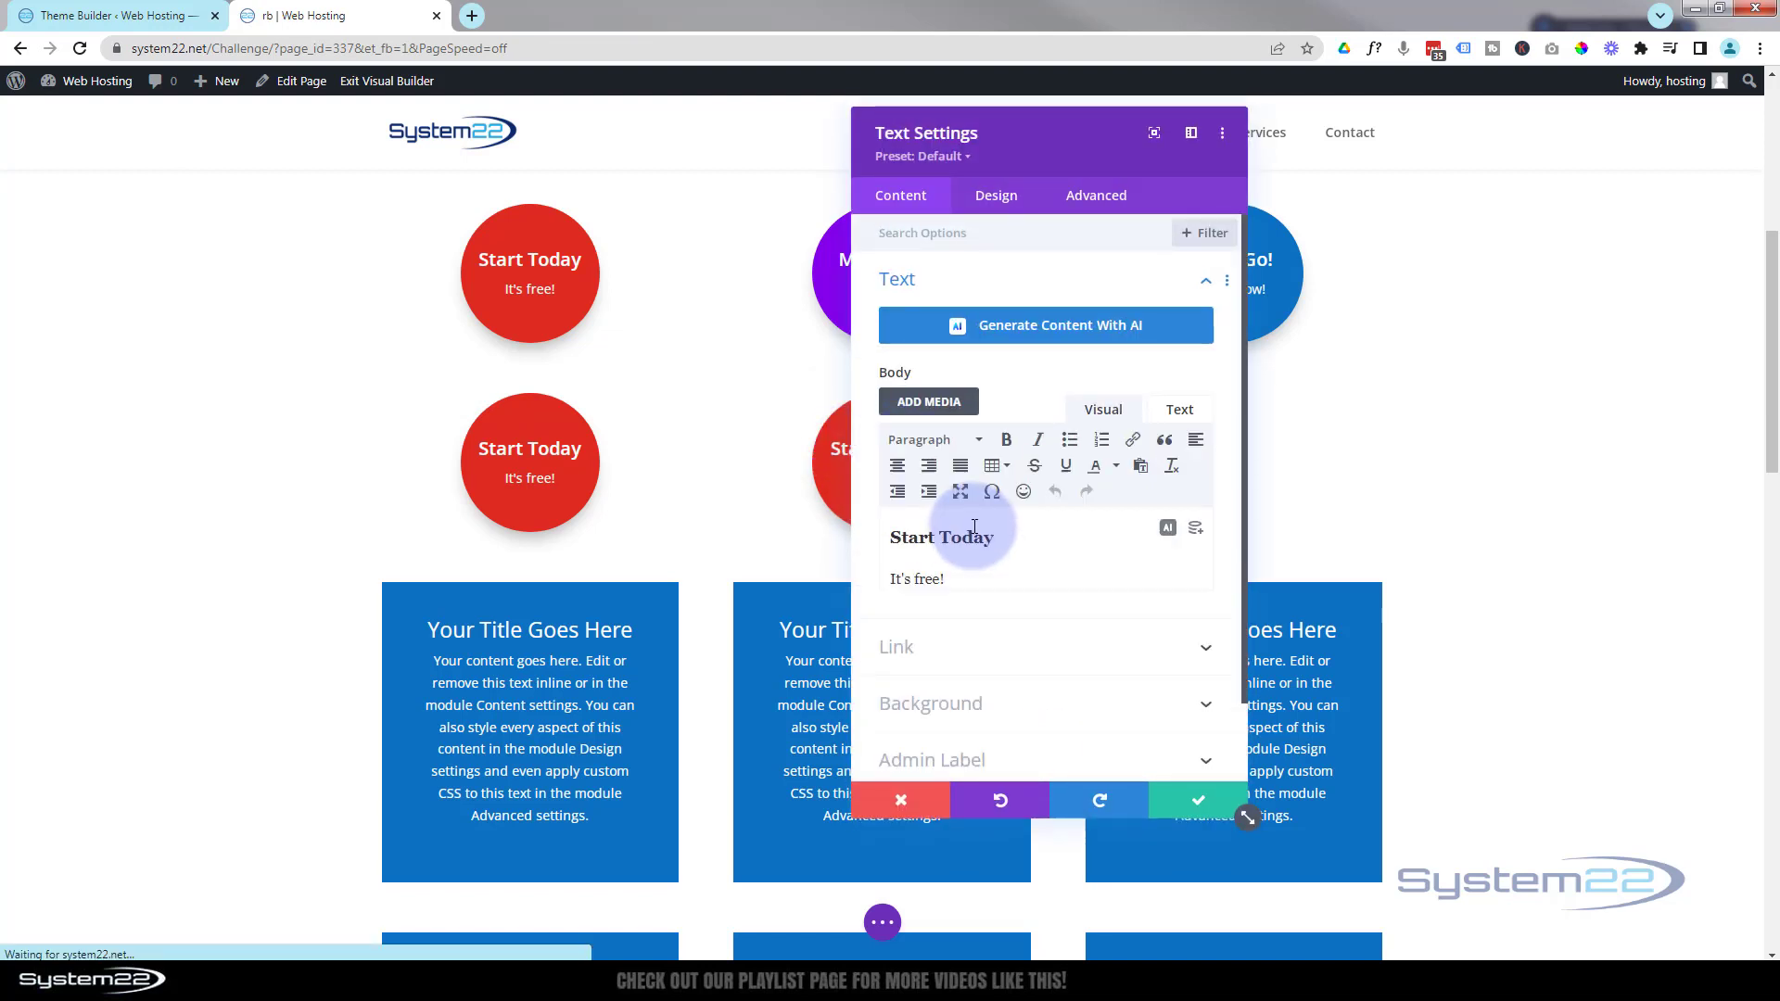
drag(993, 537, 843, 535)
text(More Inf)
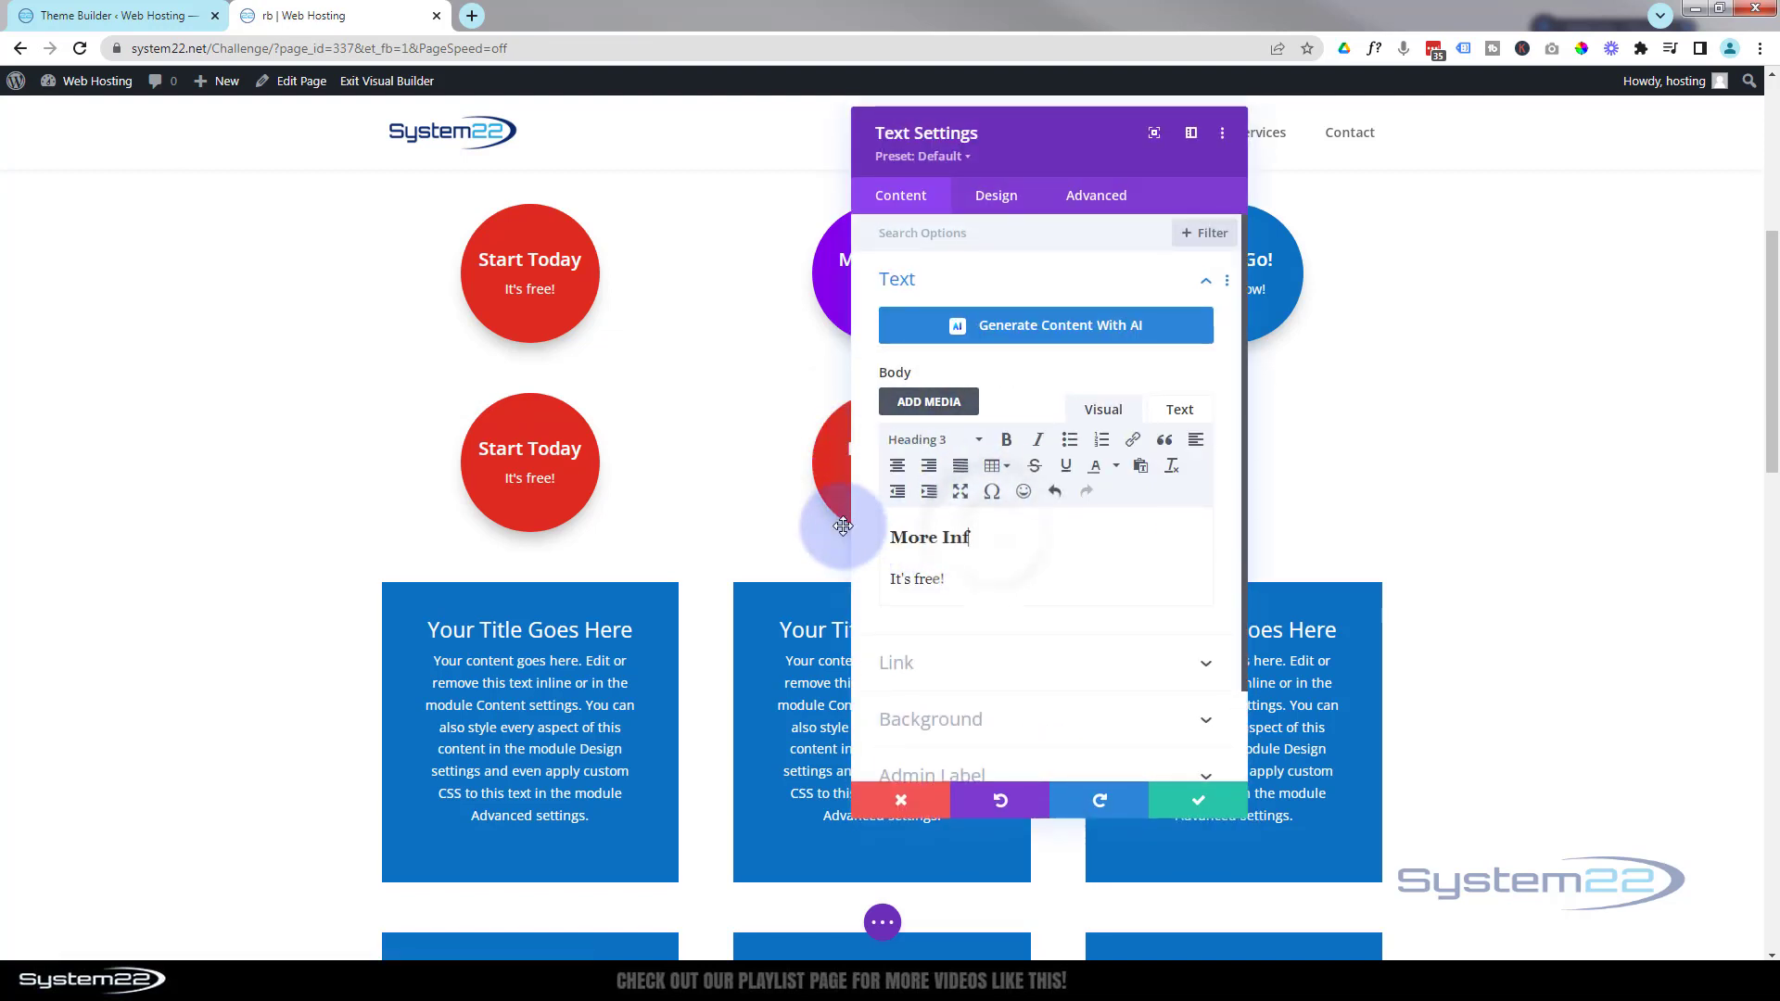
text(o!)
drag(982, 572, 865, 567)
text(Start now!)
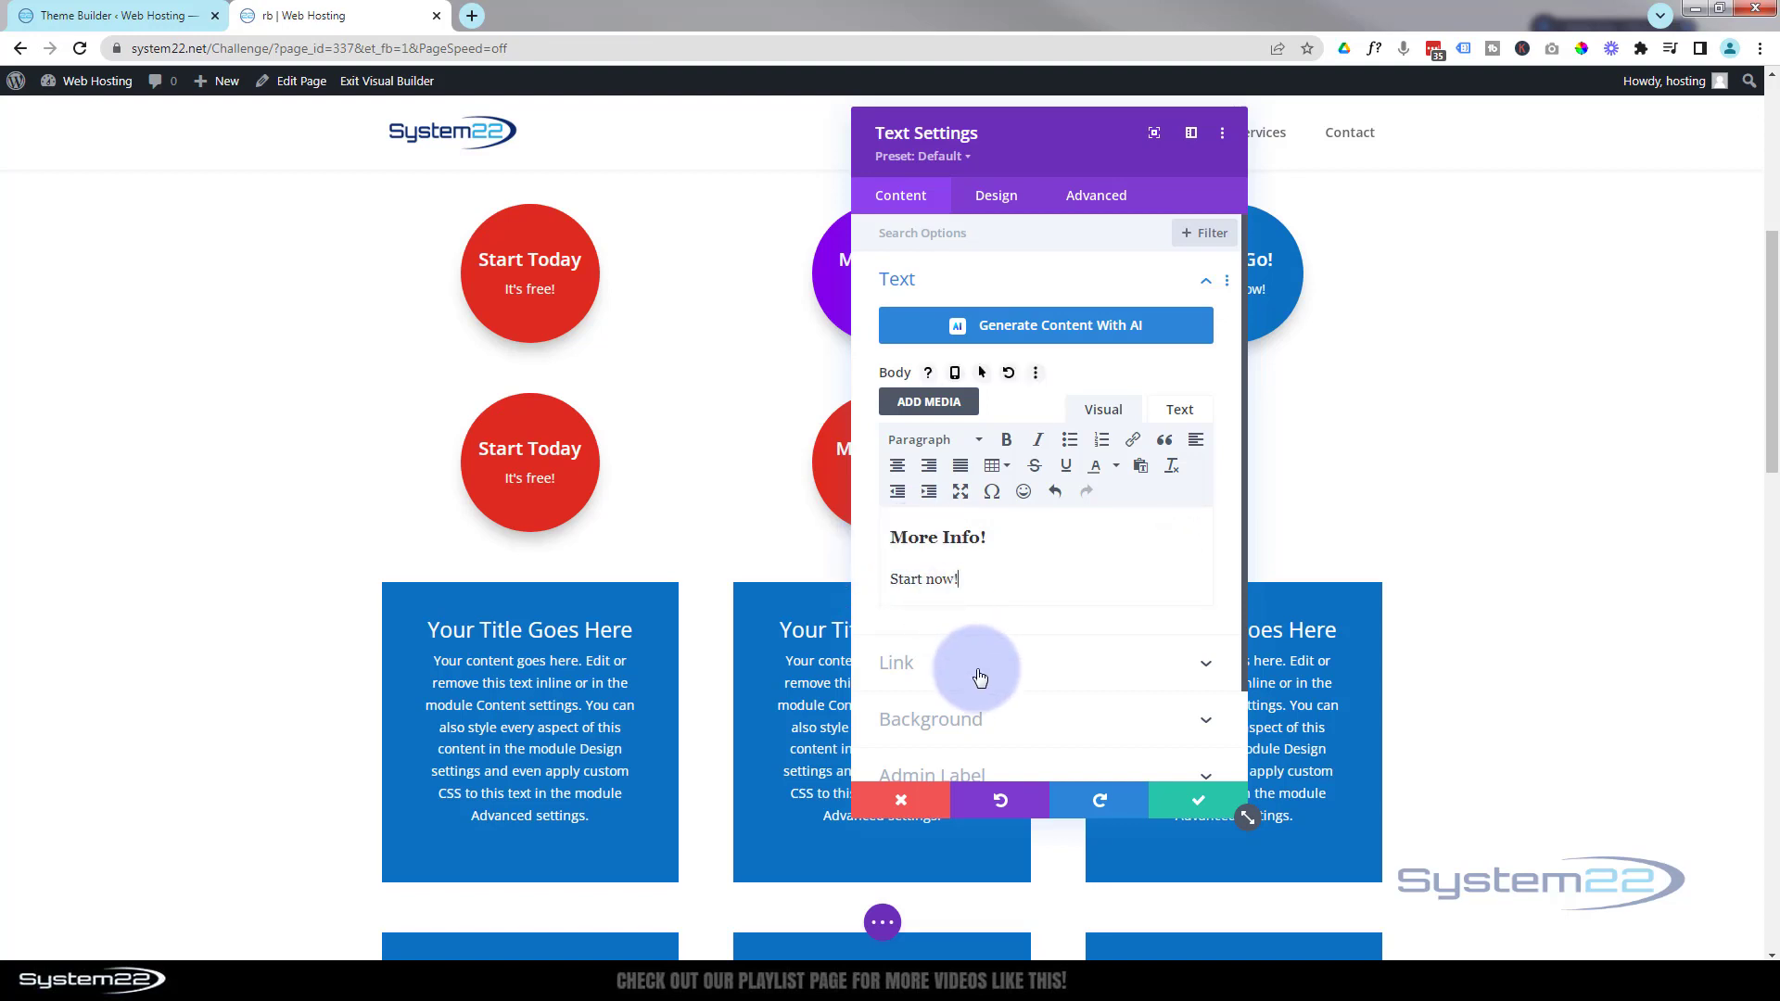
Step: Set the middle button's default background to purple and its hover background to black, and save the module settings
click(975, 662)
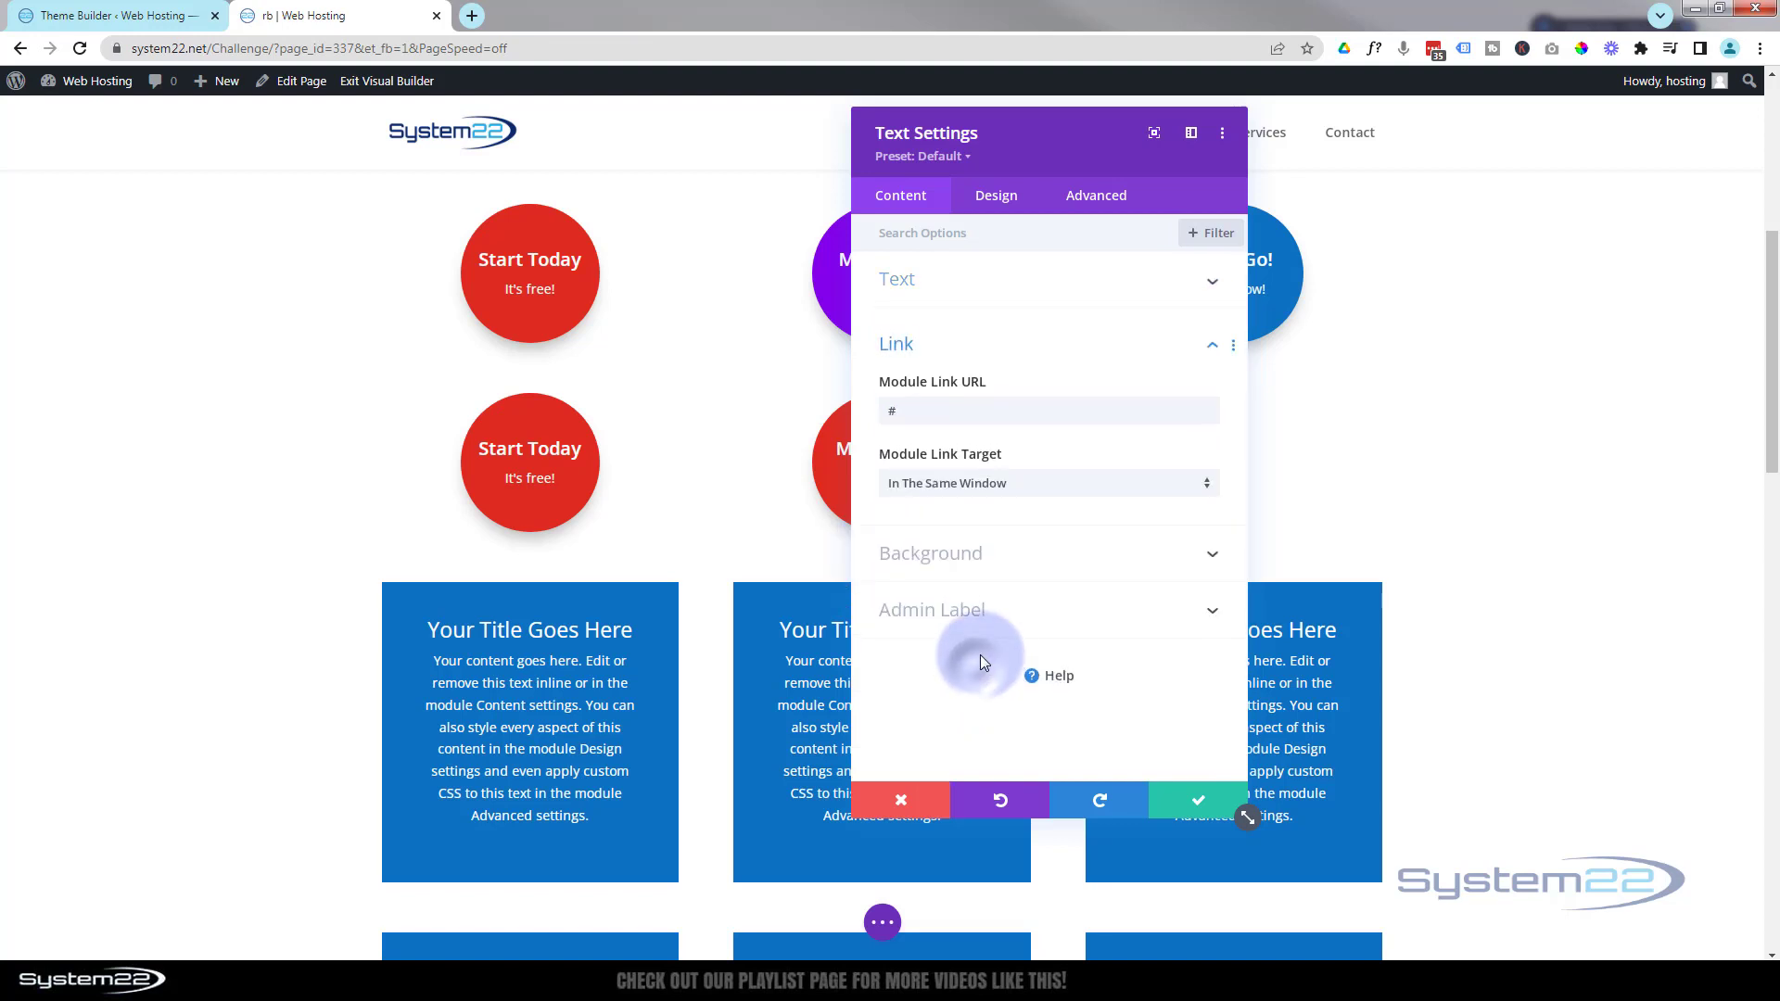
click(968, 555)
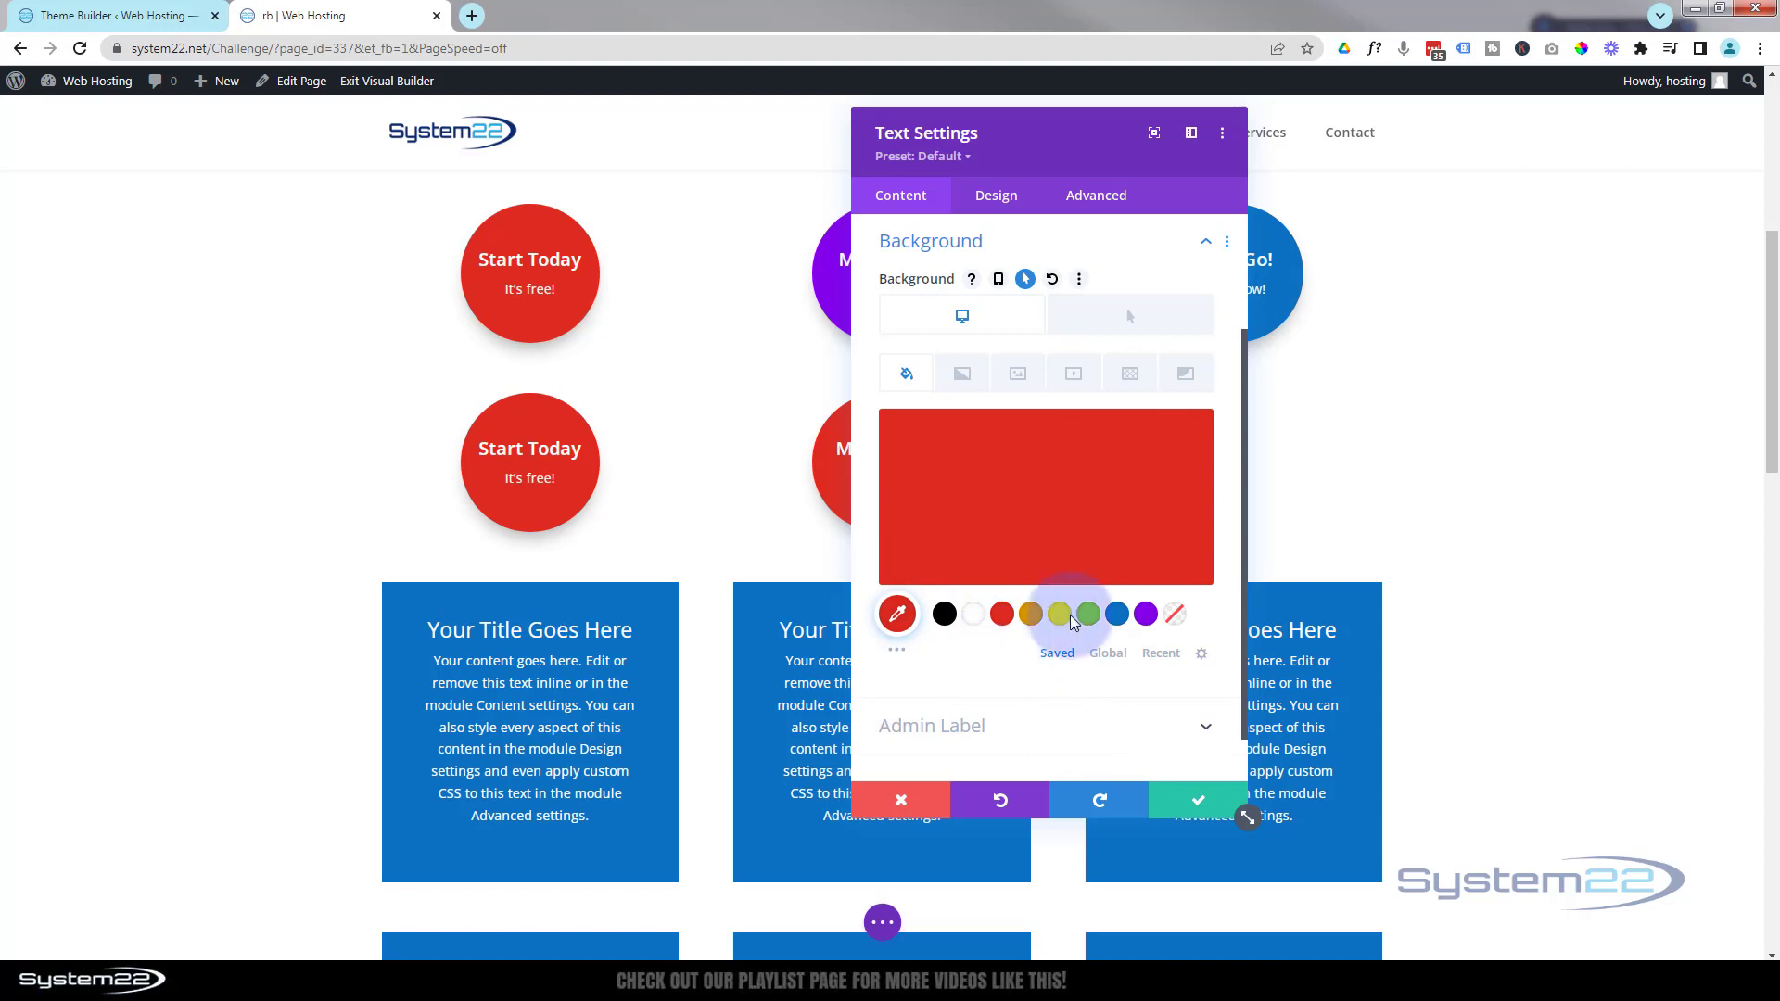
click(1146, 613)
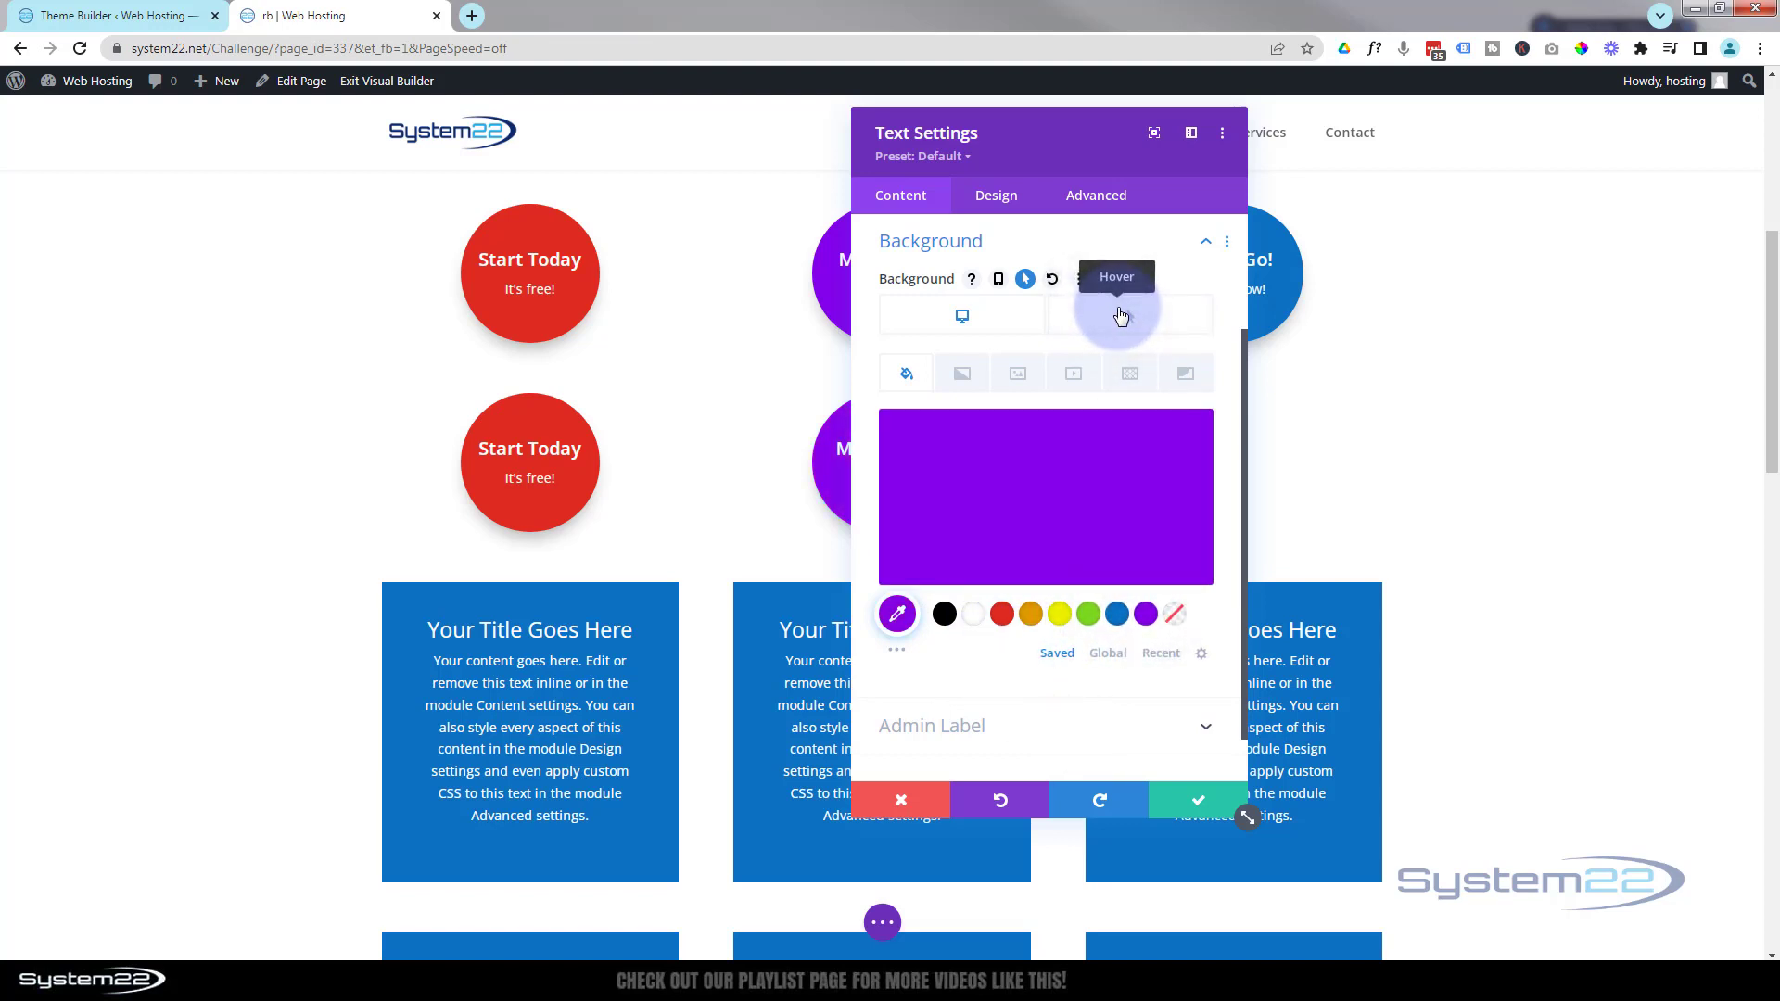
click(1121, 316)
click(1025, 281)
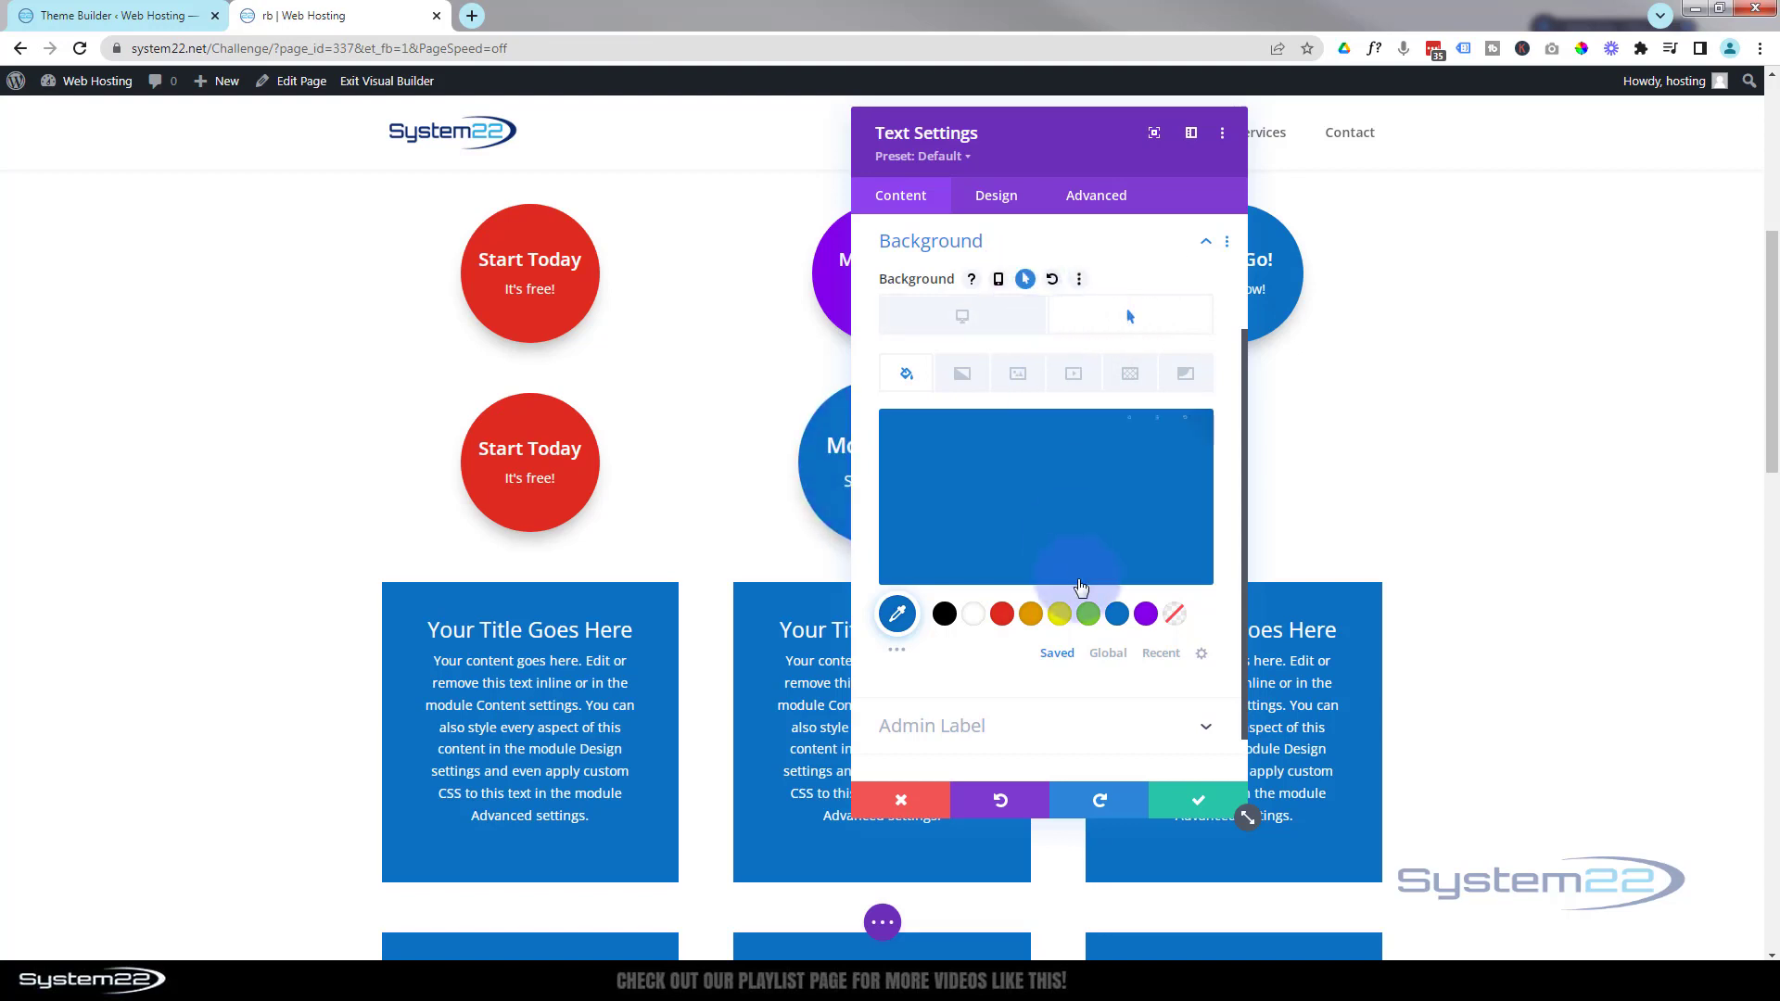
click(945, 613)
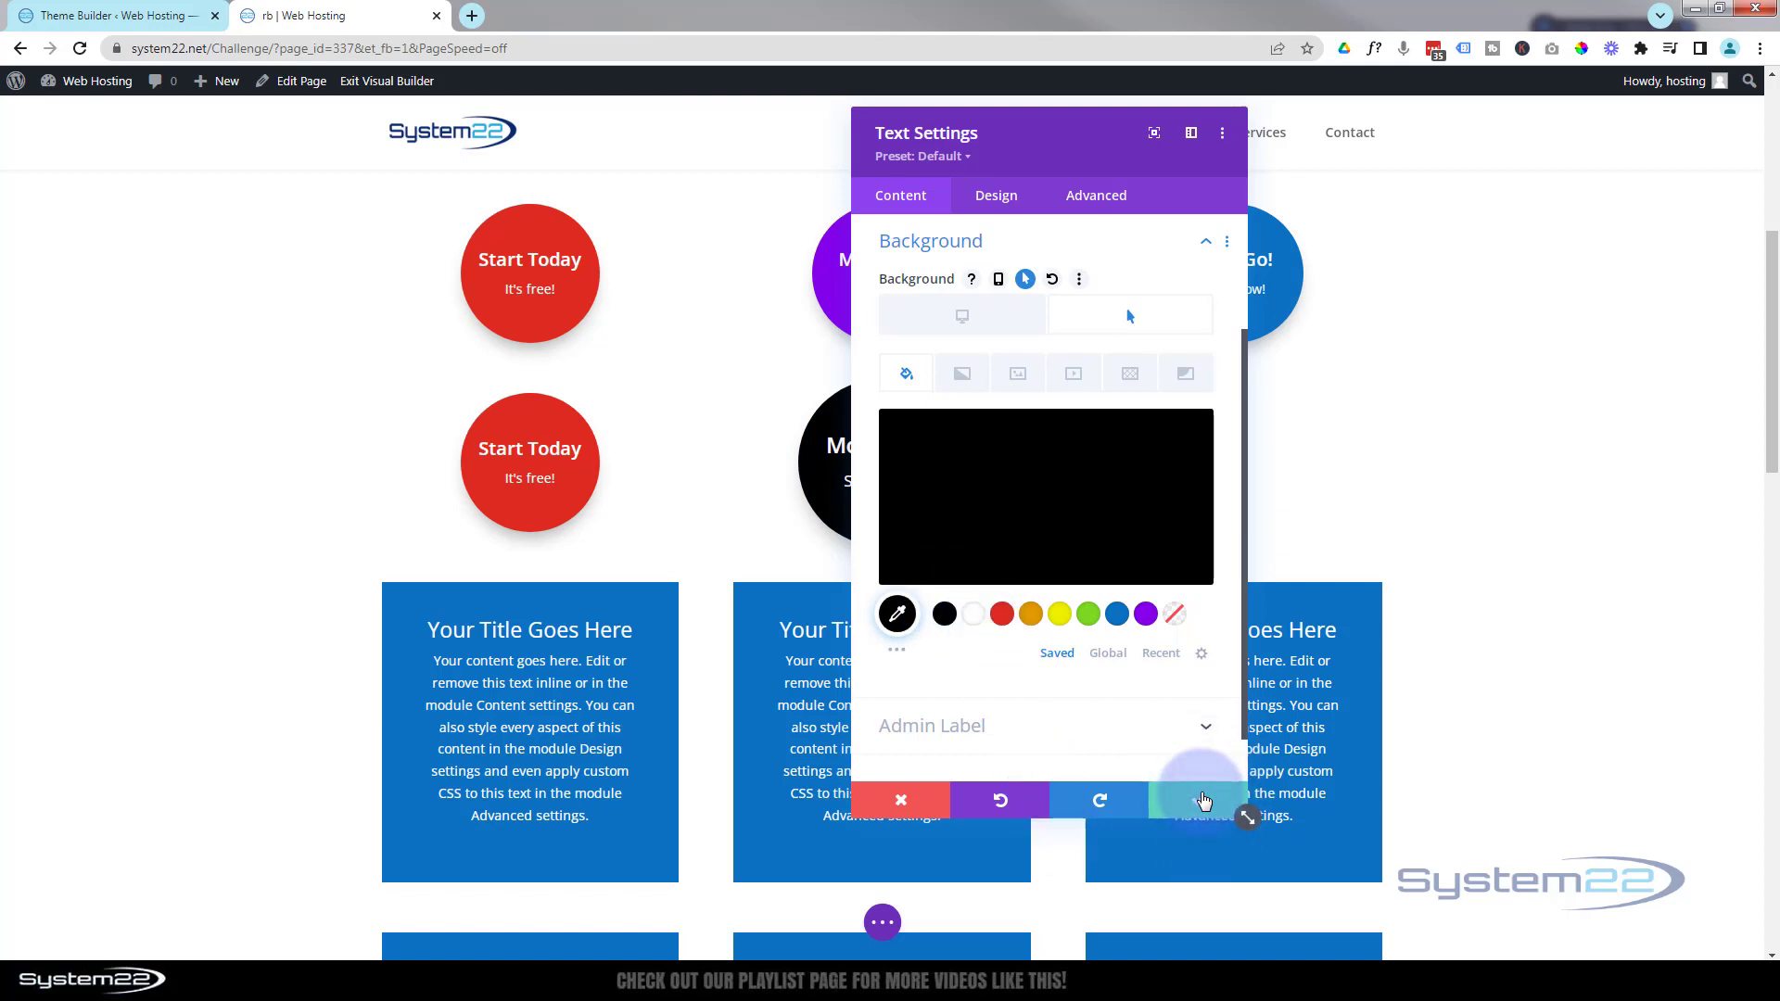
click(1202, 800)
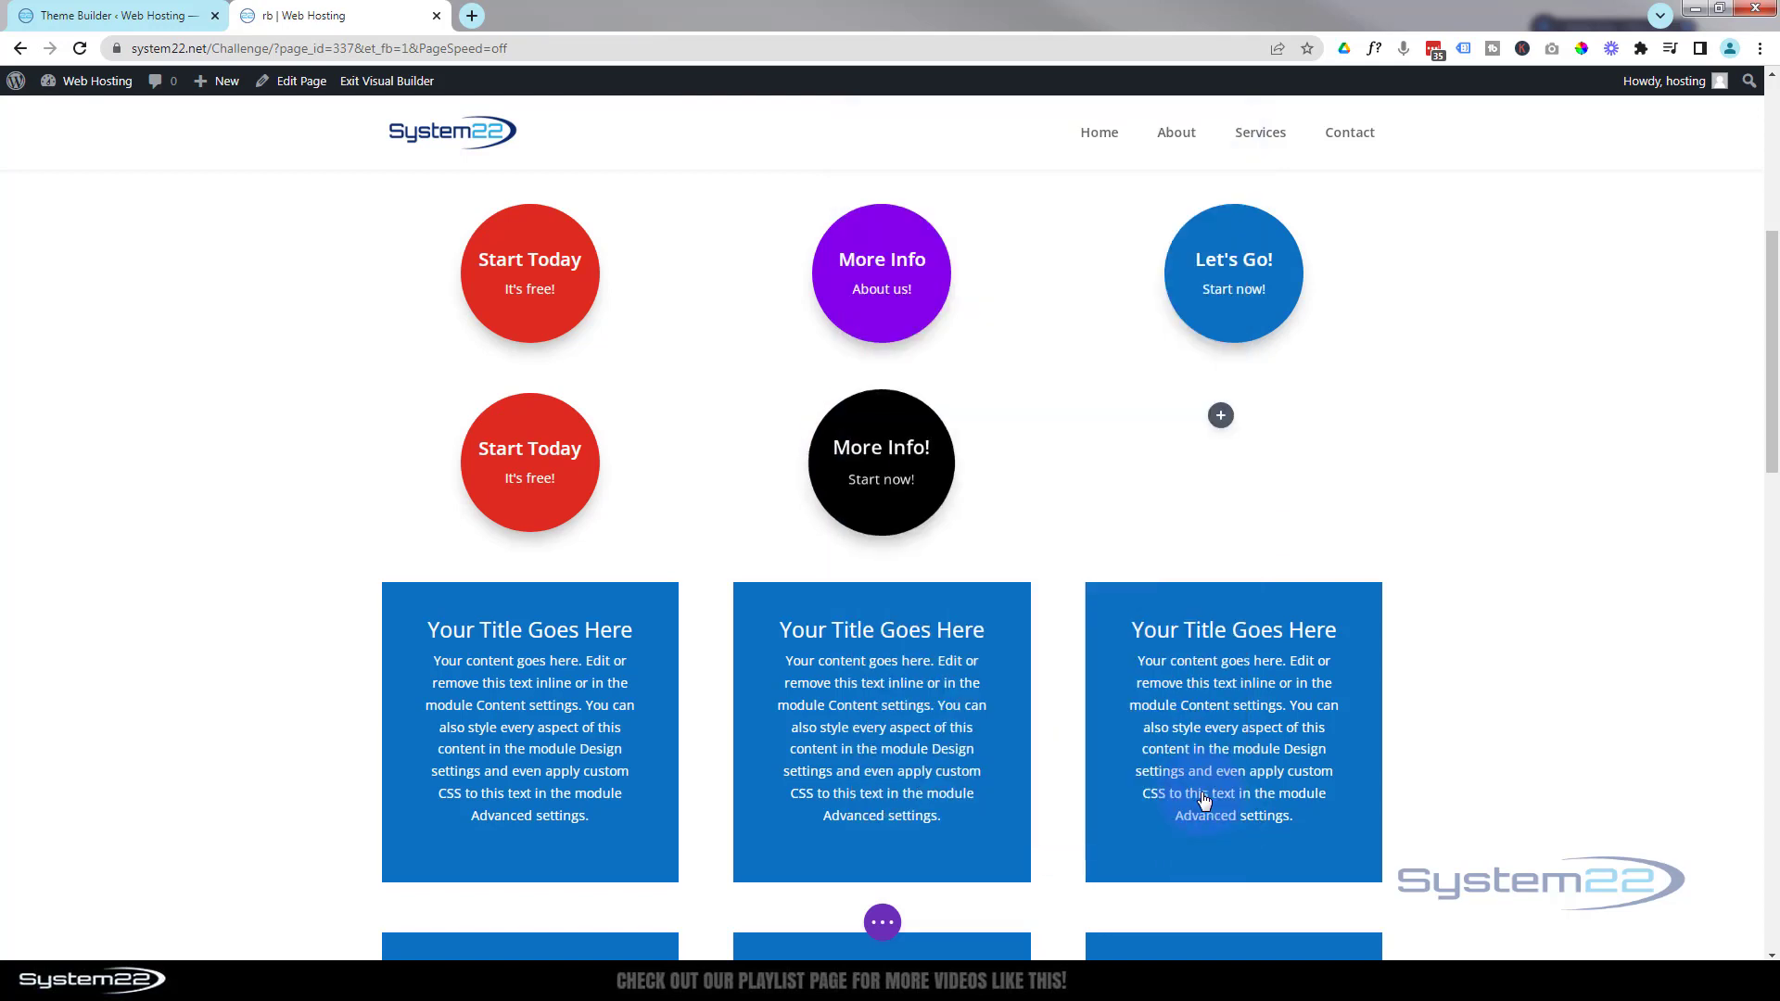
Step: Save the page as a draft and exit the visual builder to check the new purple button on the live page
click(885, 923)
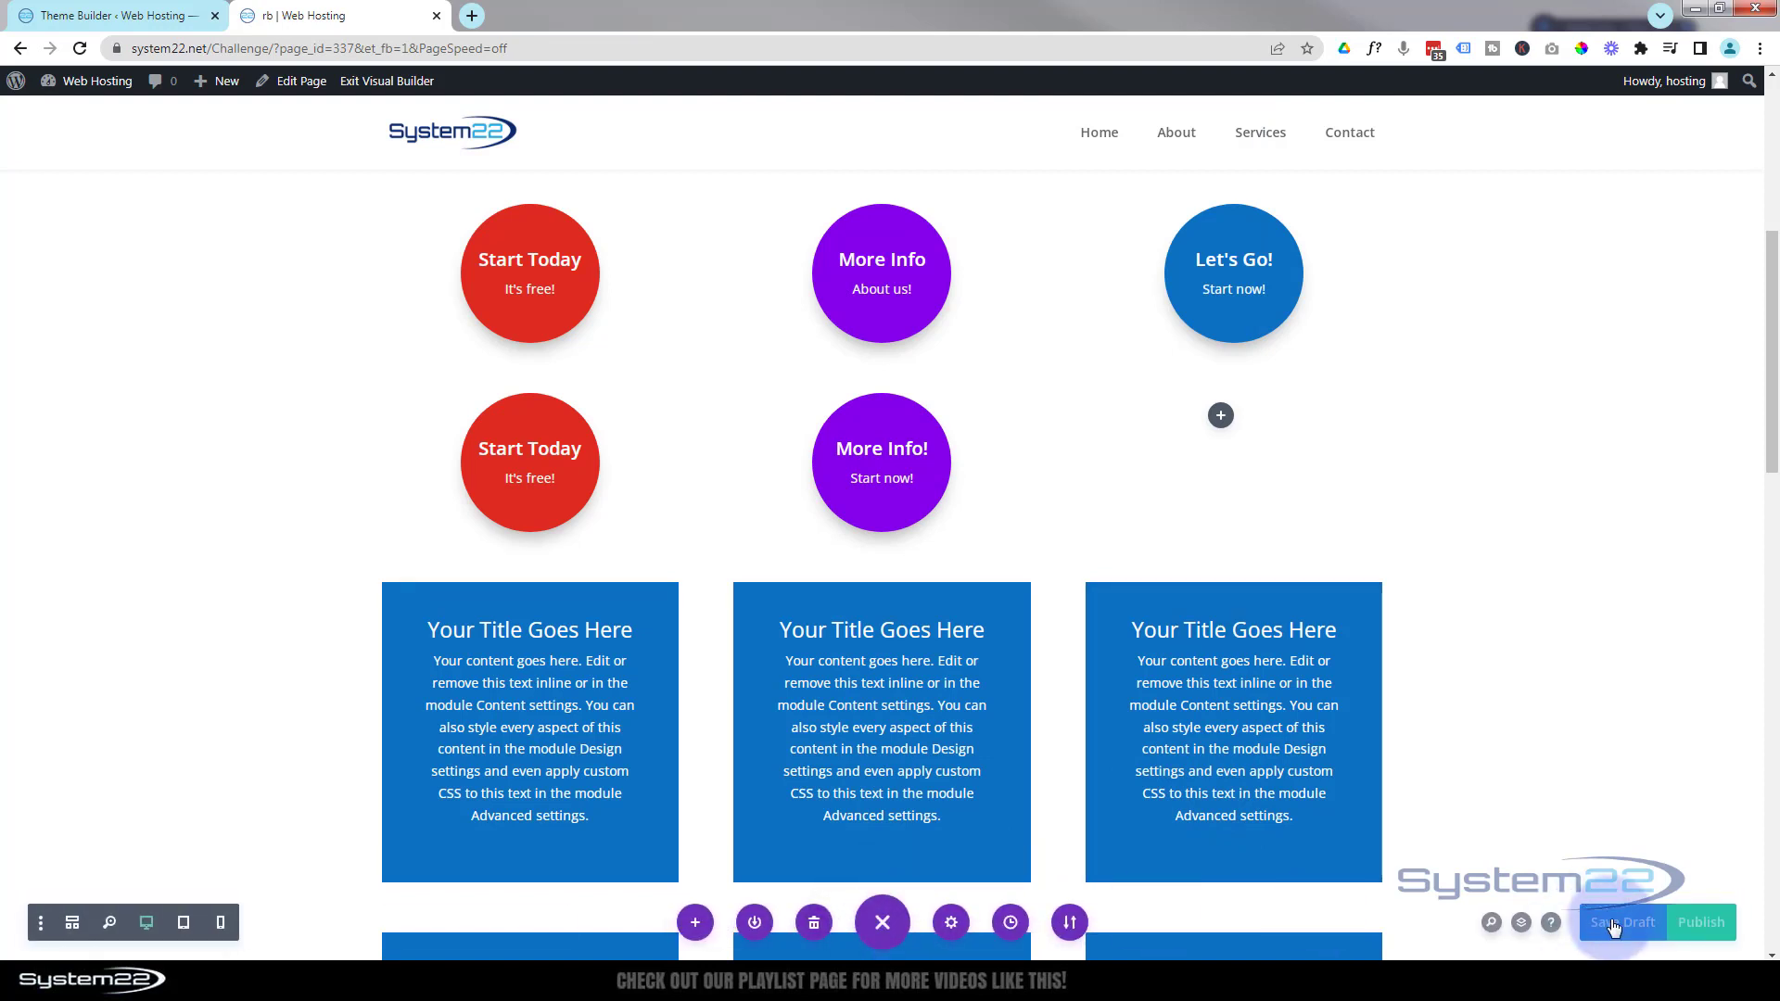
click(1614, 924)
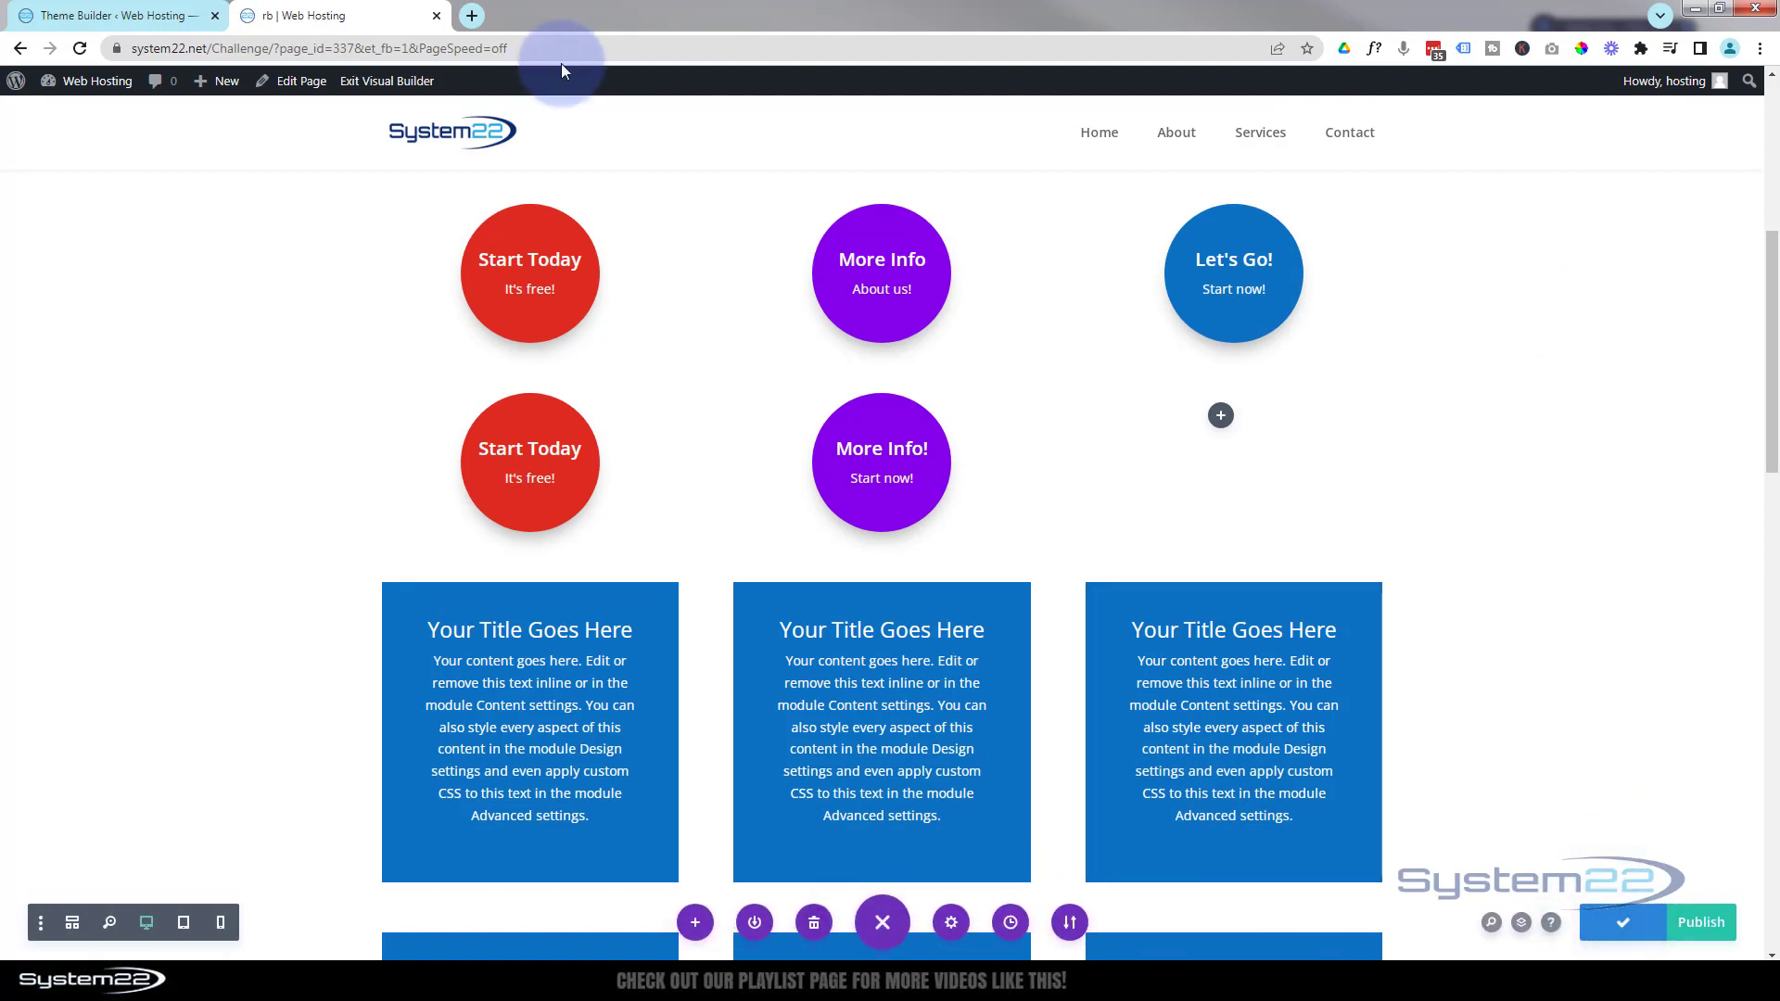
click(402, 83)
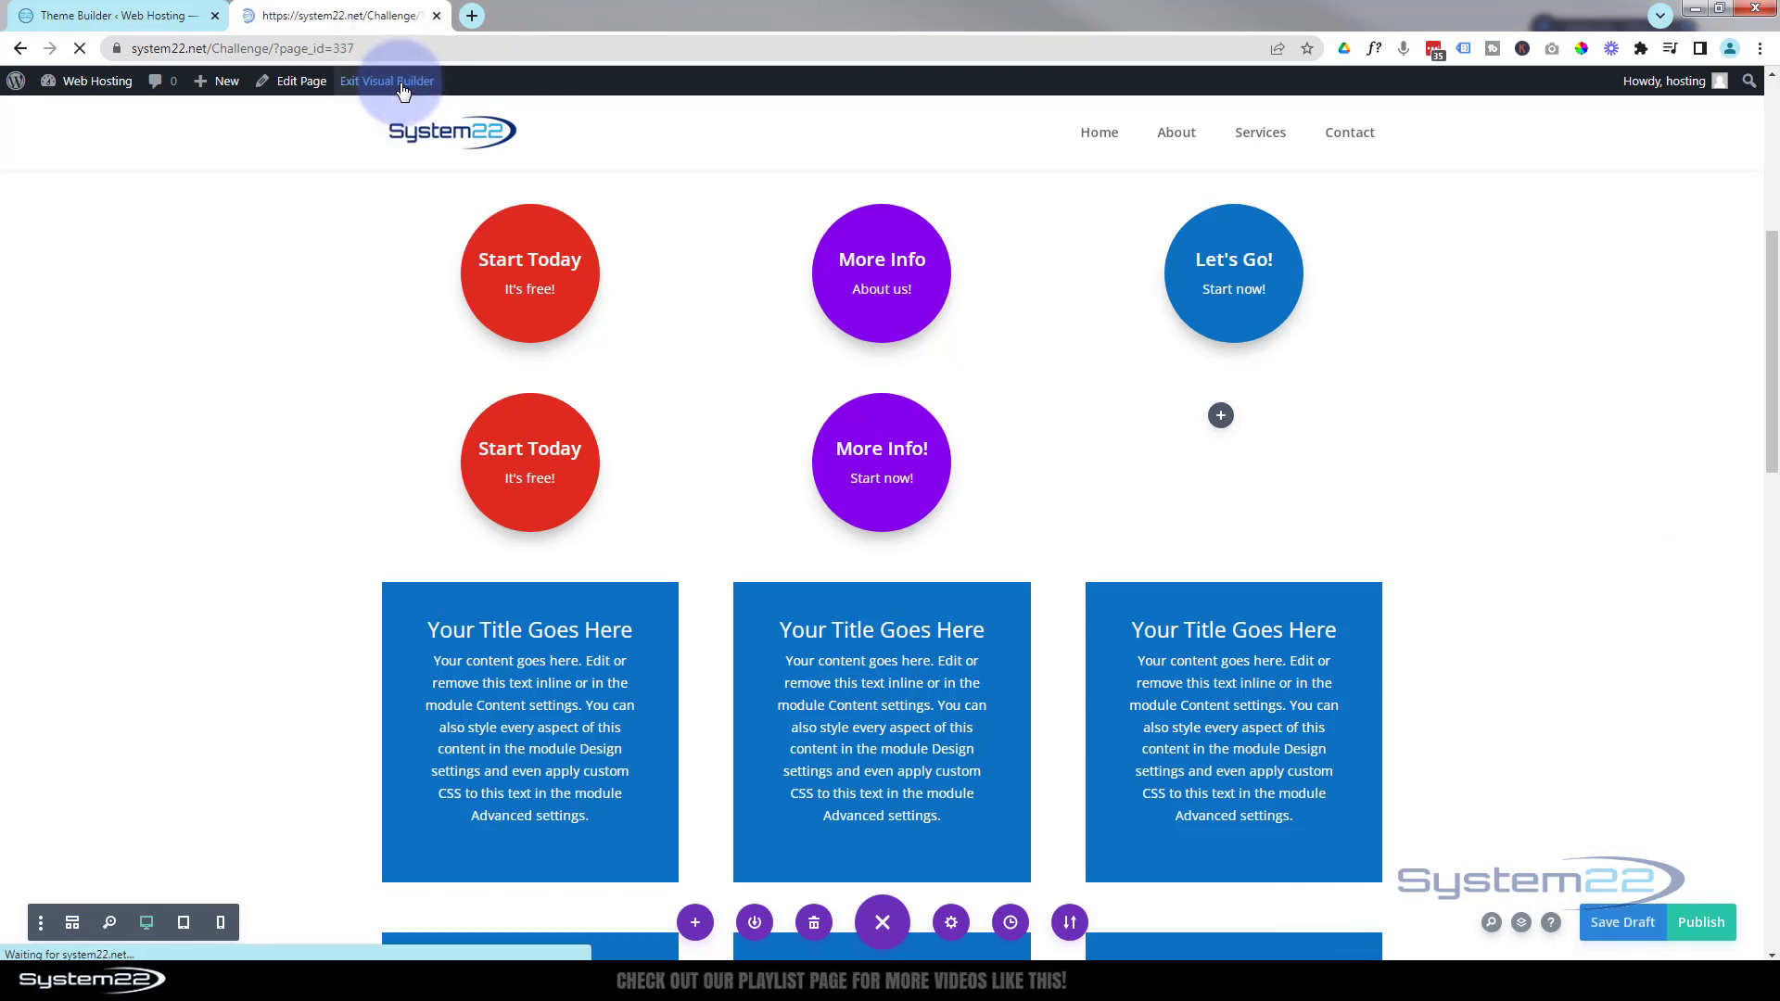
scroll(341, 350, down, 5)
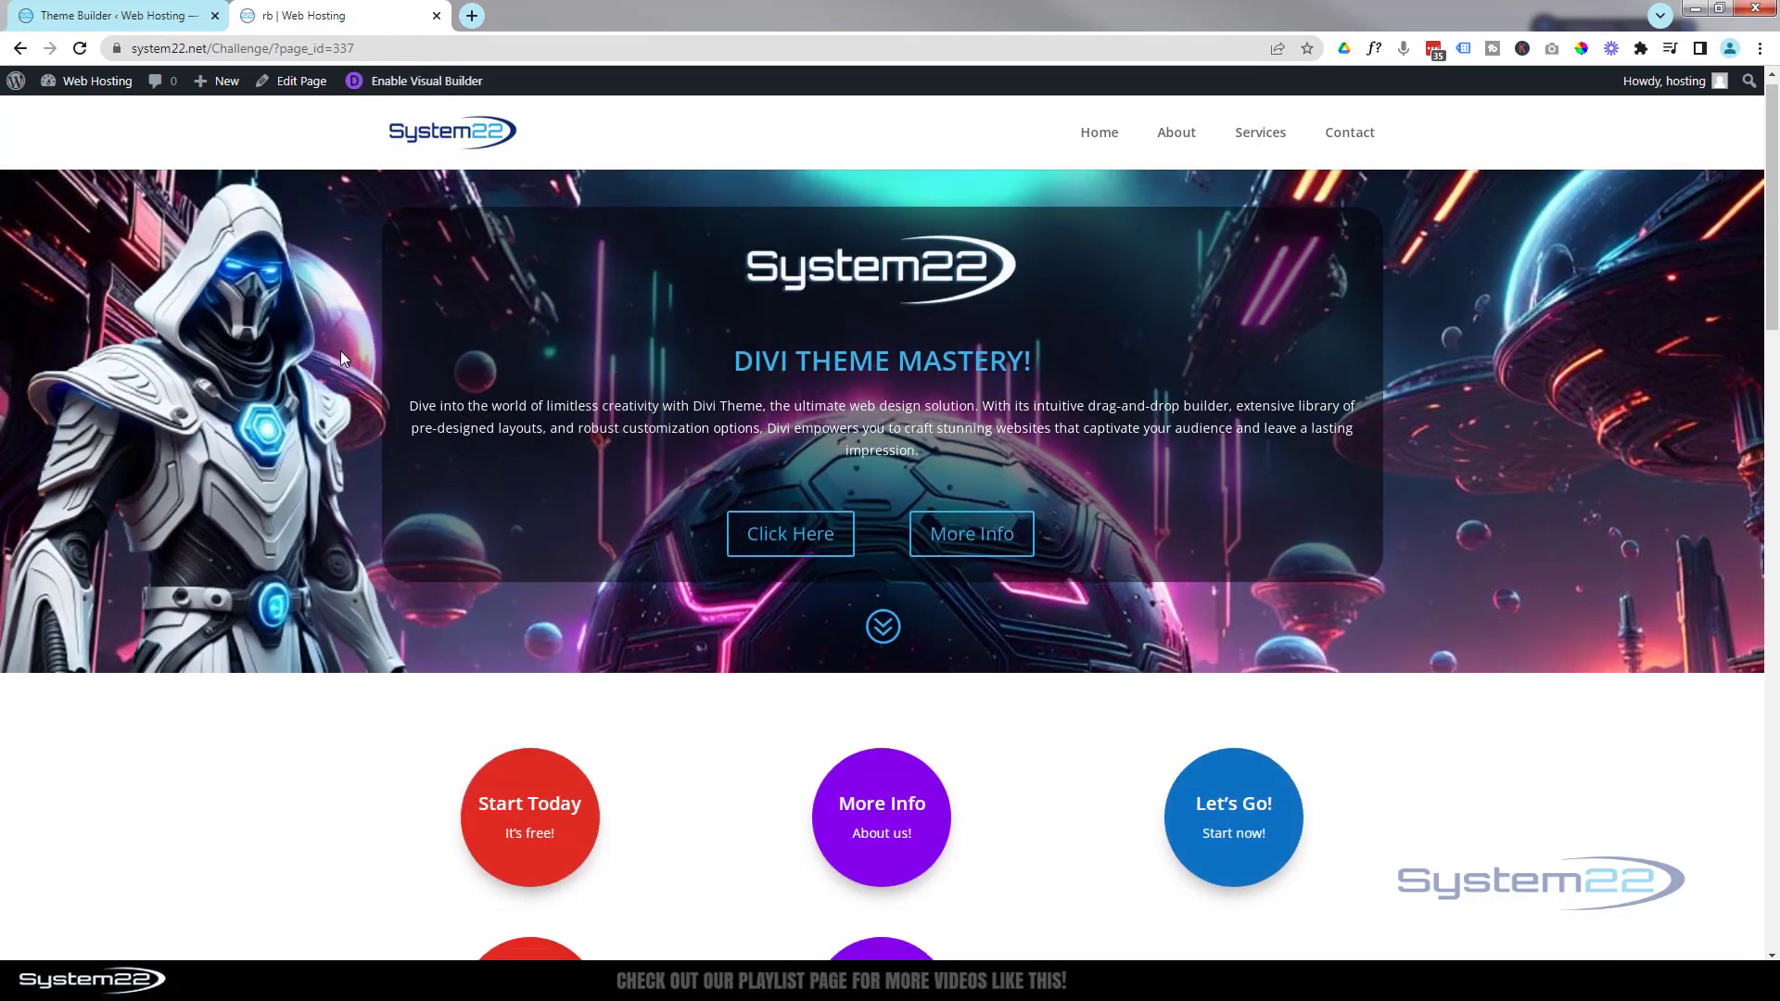